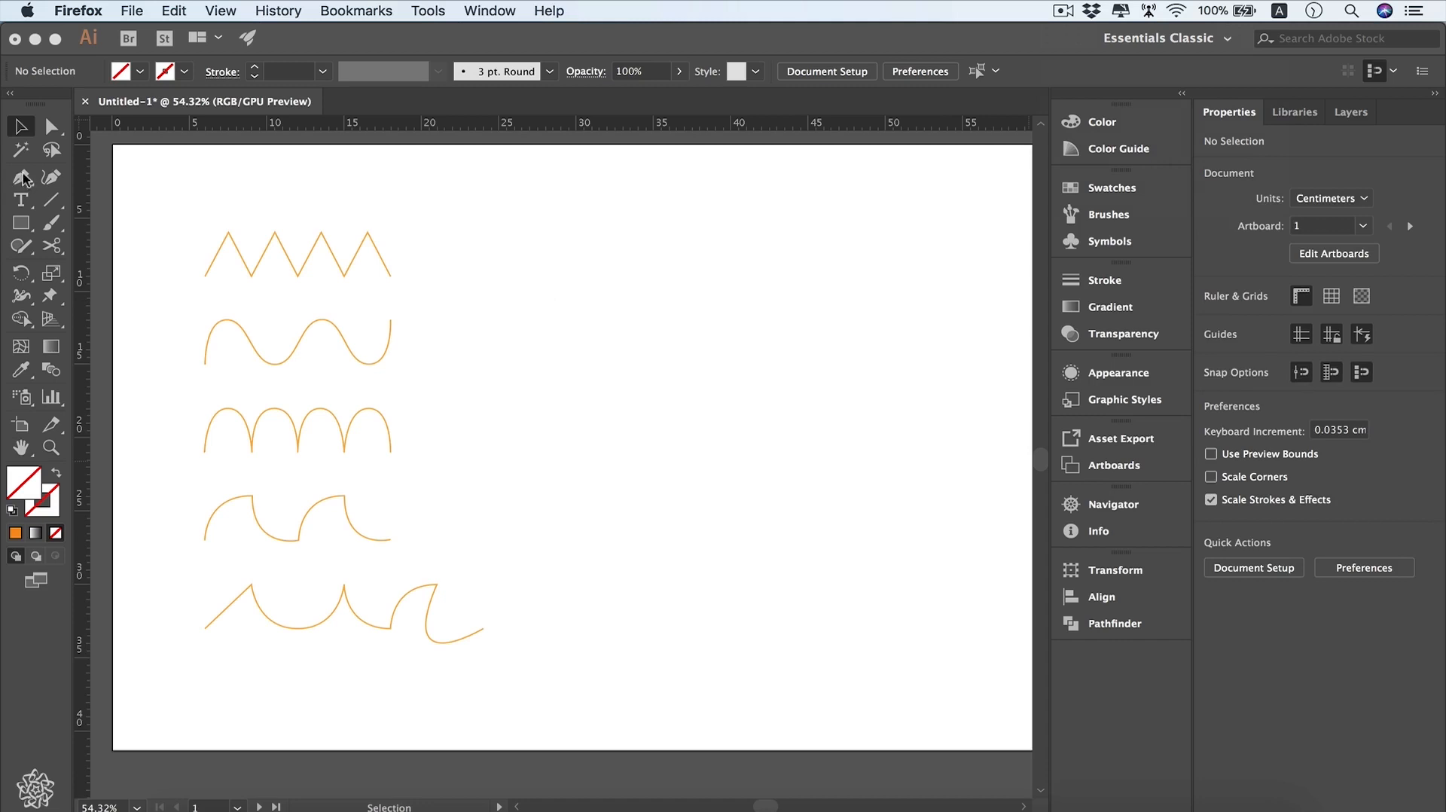
Step: Draw a closed four-sided practice shape about 3.3 cm high with straight Pen tool segments, in the empty area beside the zigzag
left_click(23, 178)
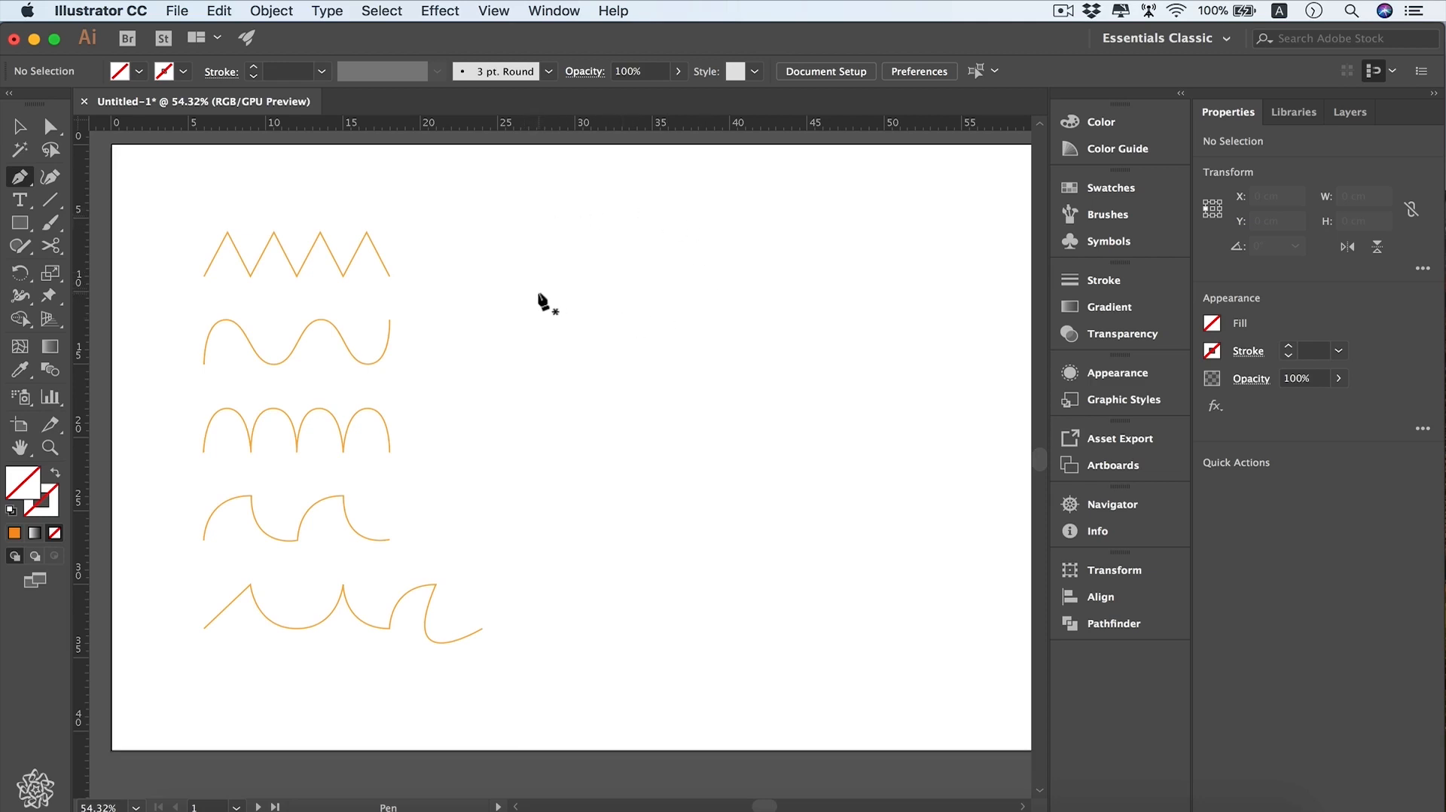
left_click_drag(537, 294, 538, 248)
left_click(537, 245)
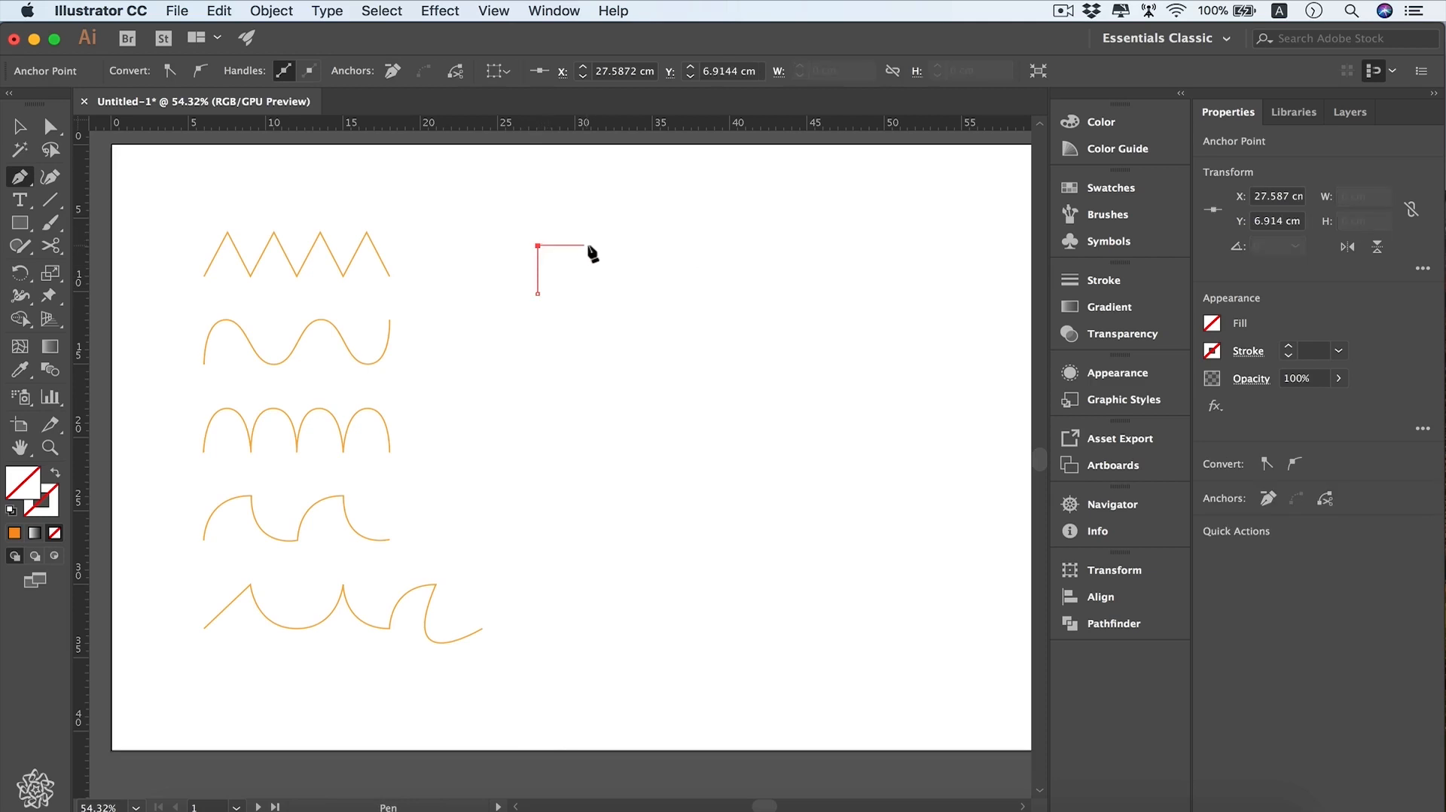
left_click(594, 293)
left_click(539, 295)
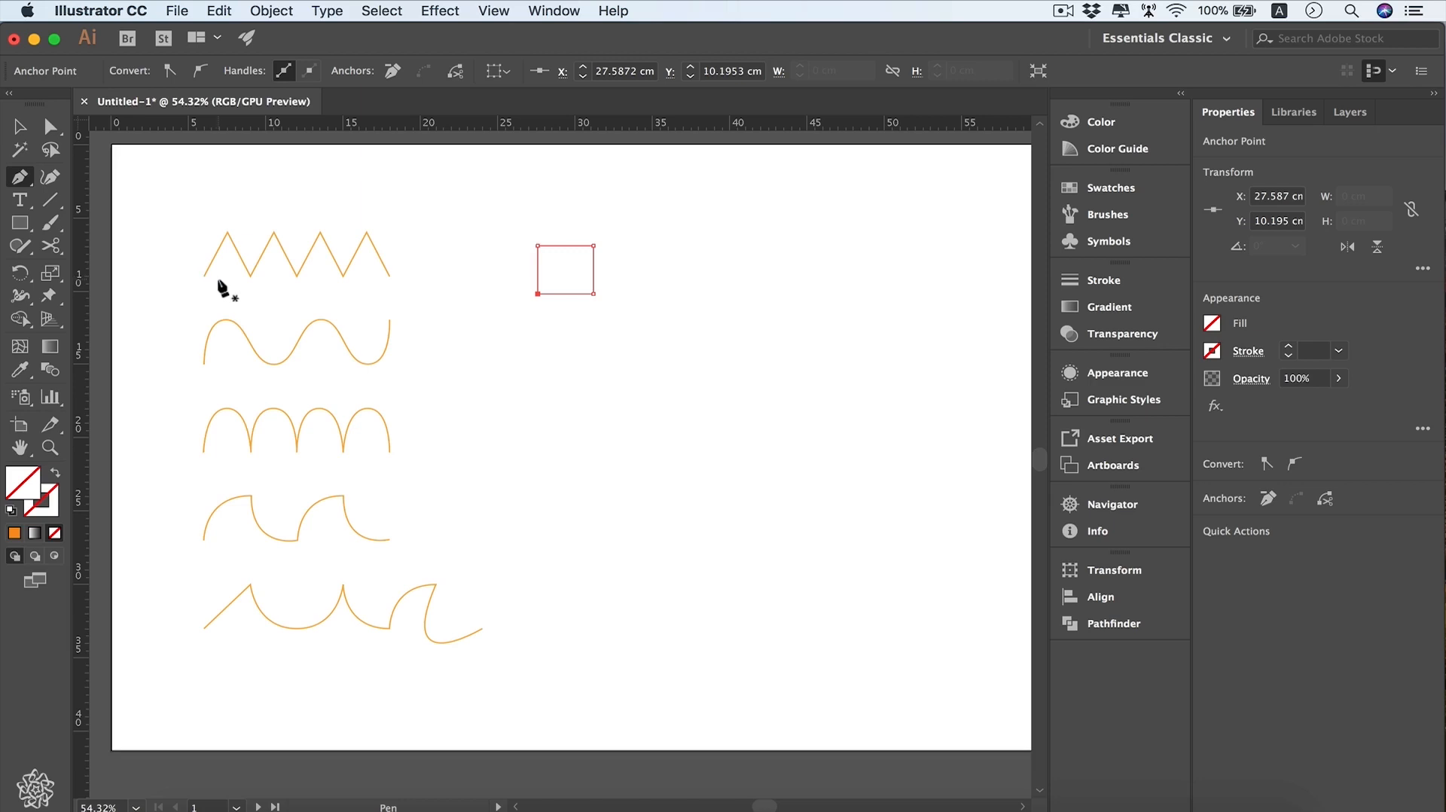
Step: Show the document grid on the artboard and review the grid and snapping options
key("super+apostrophe")
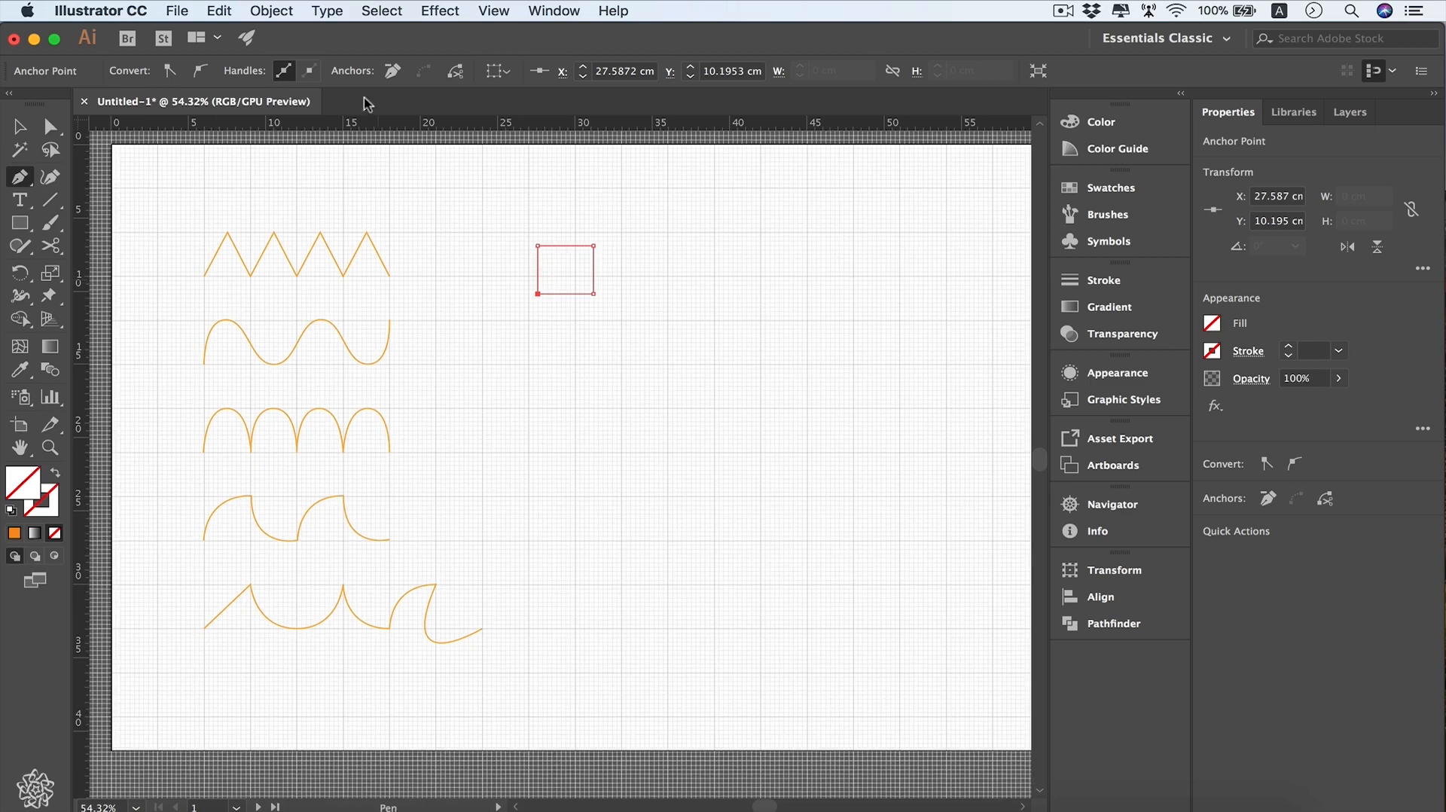
left_click(495, 12)
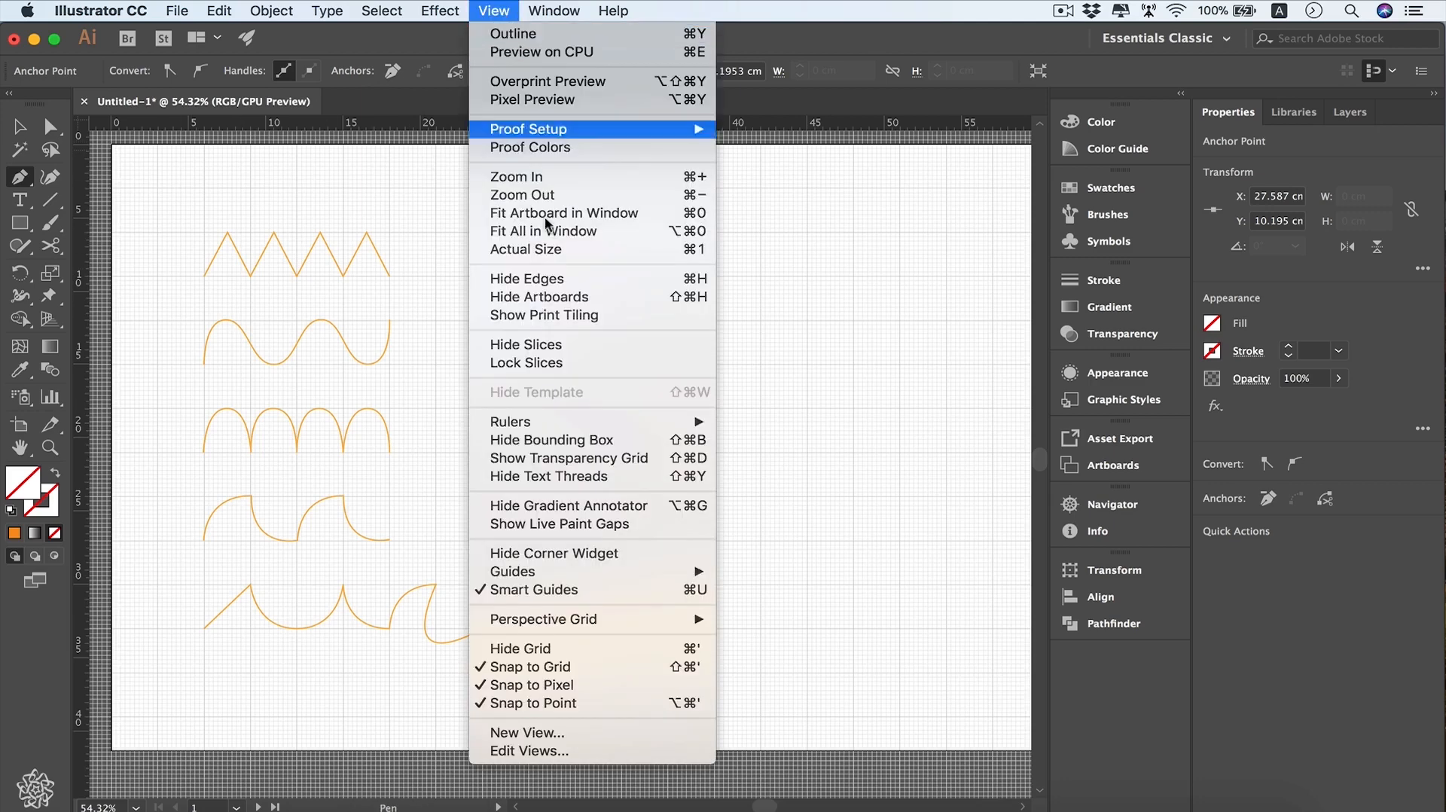
left_click(494, 12)
left_click(494, 12)
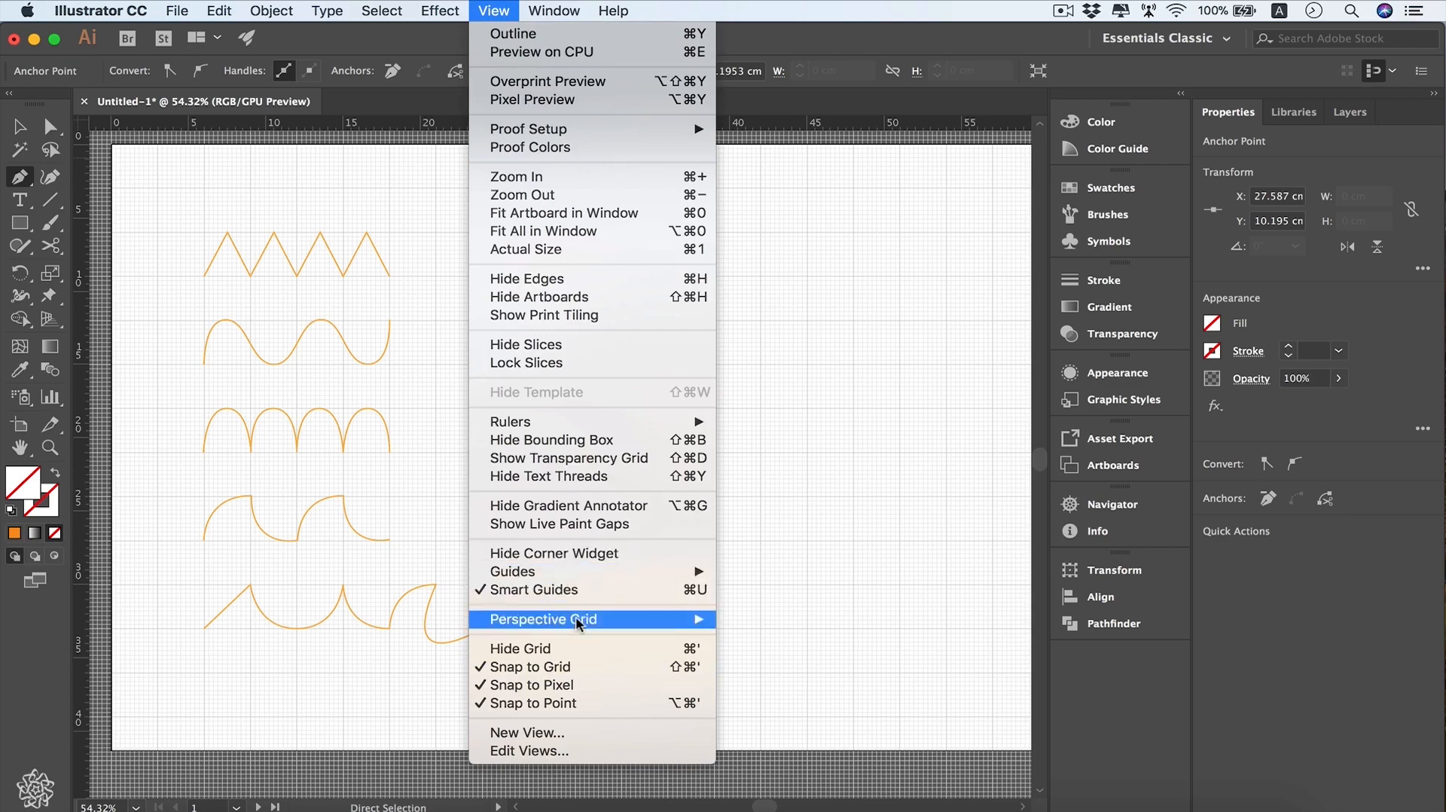
left_click(612, 657)
Step: Review the Guides & Grid preferences and the Selection & Anchor Display preferences, including the Rubber Band options
left_click(101, 11)
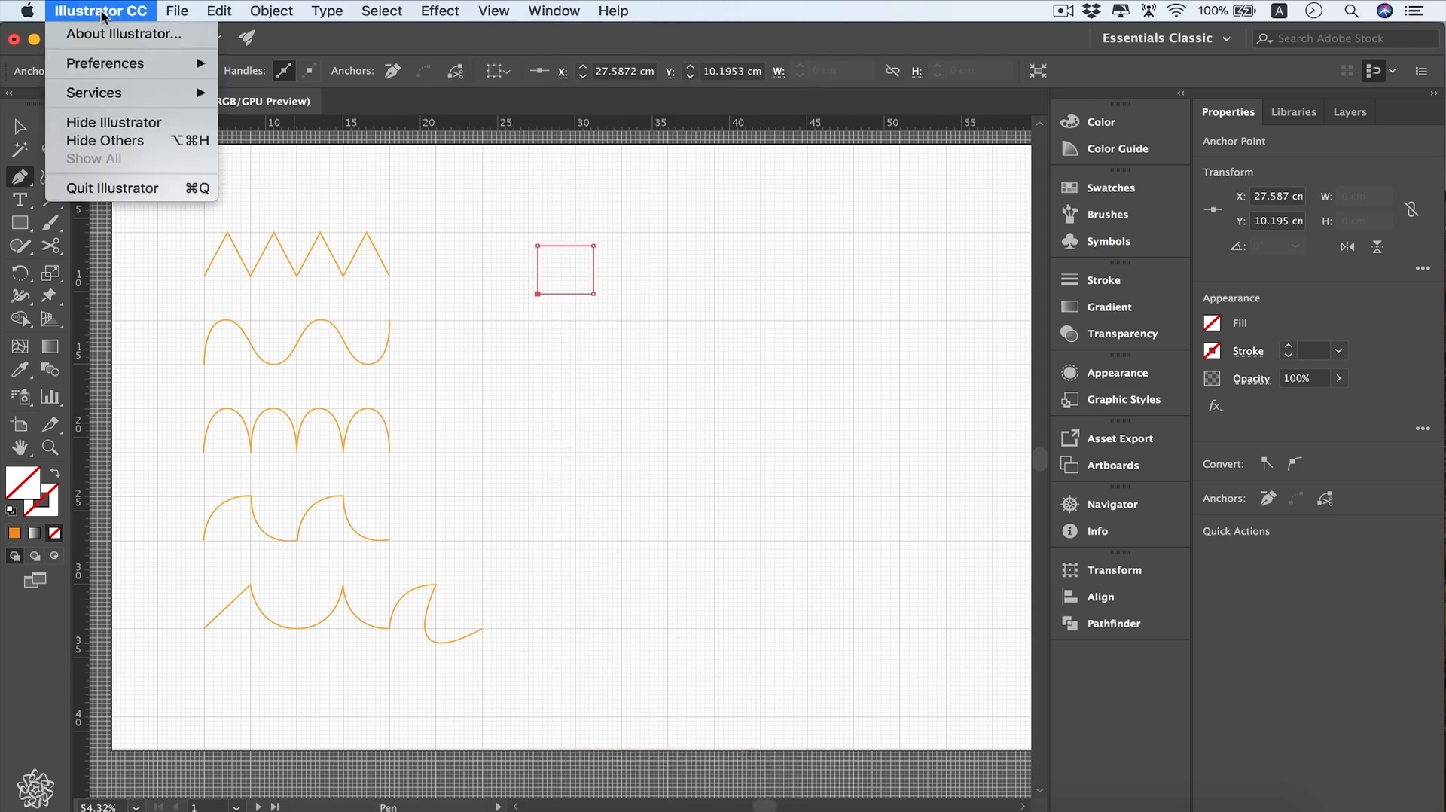
mouse_move(148, 70)
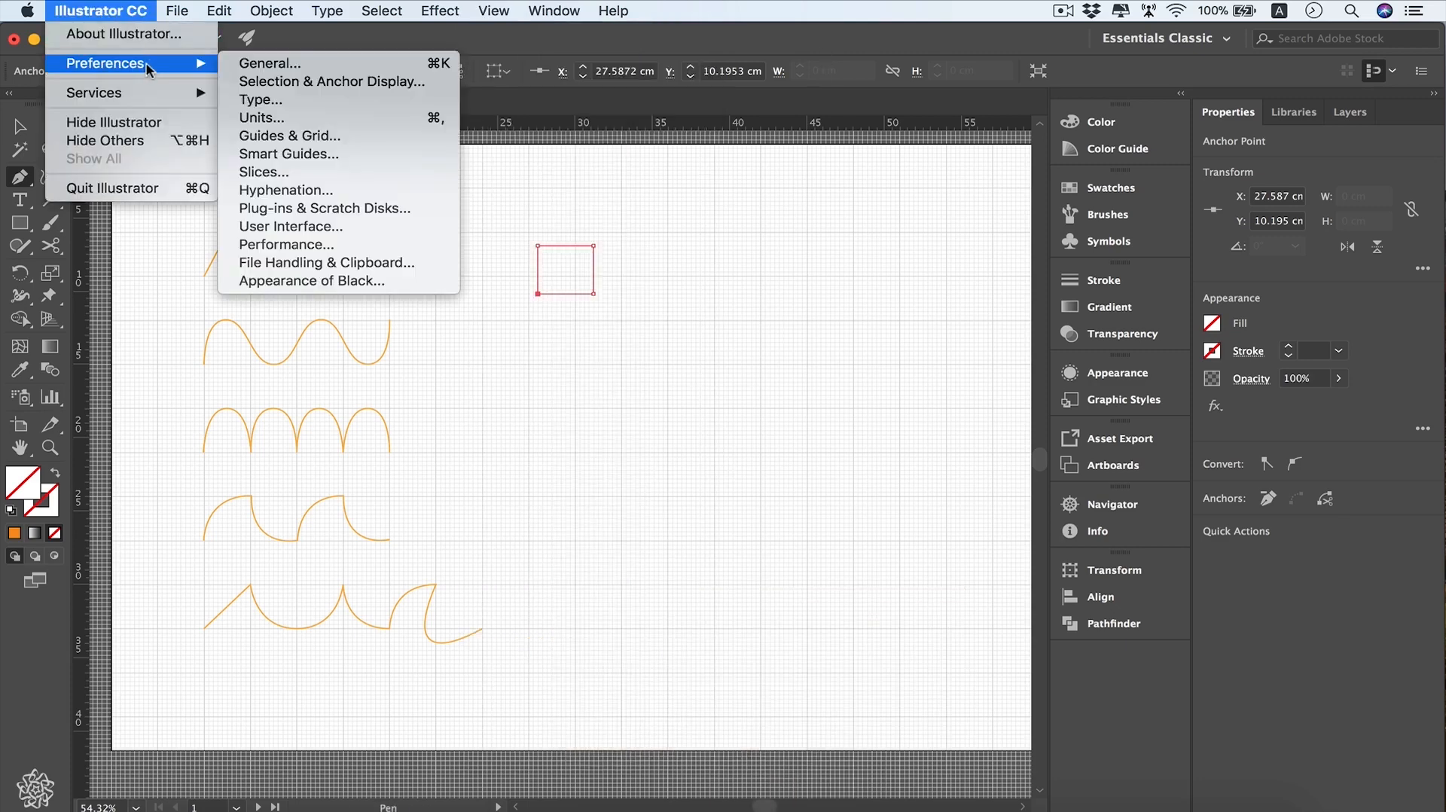
left_click(360, 146)
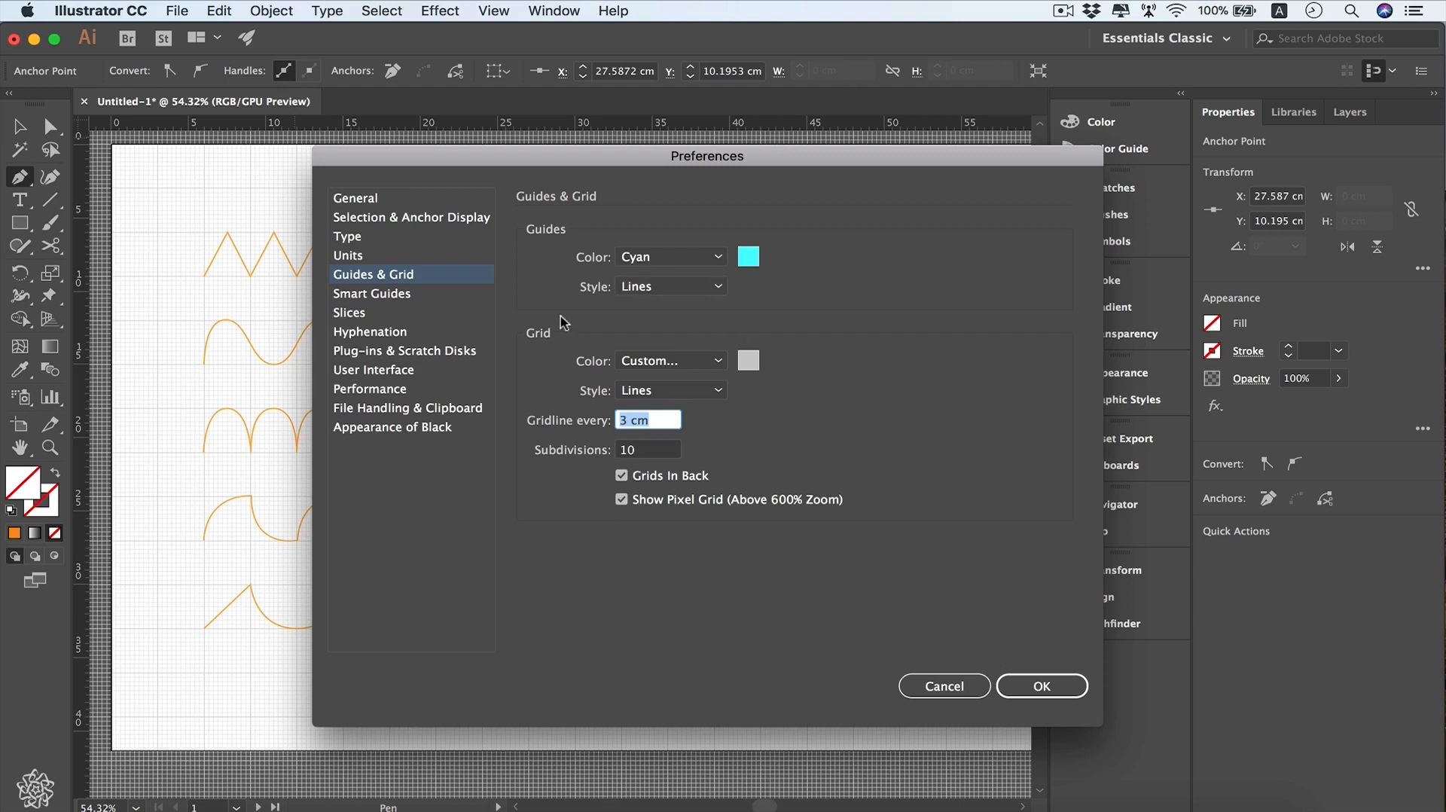
left_click(399, 221)
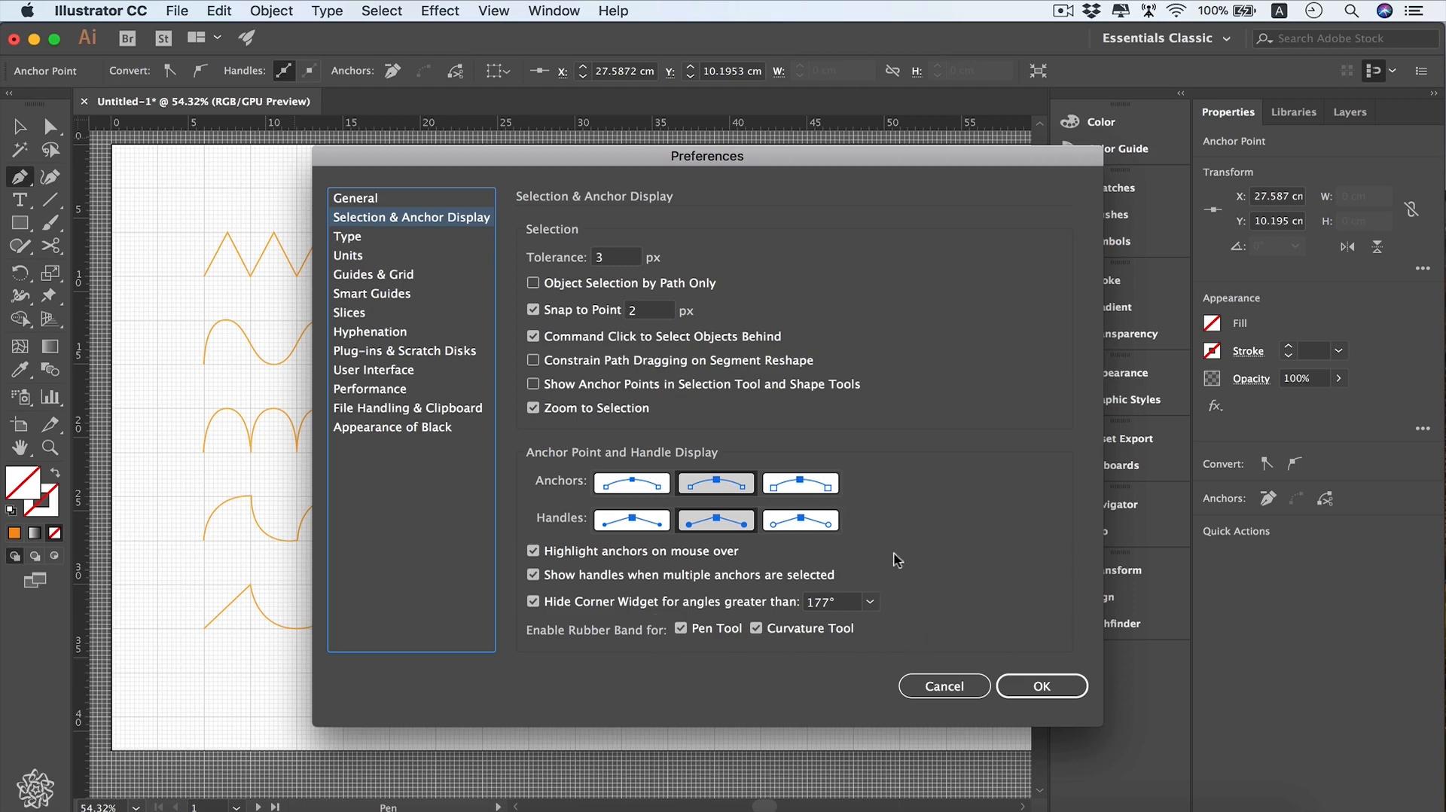
left_click(1043, 686)
Step: Select the four-sided practice shape and delete it
key("v")
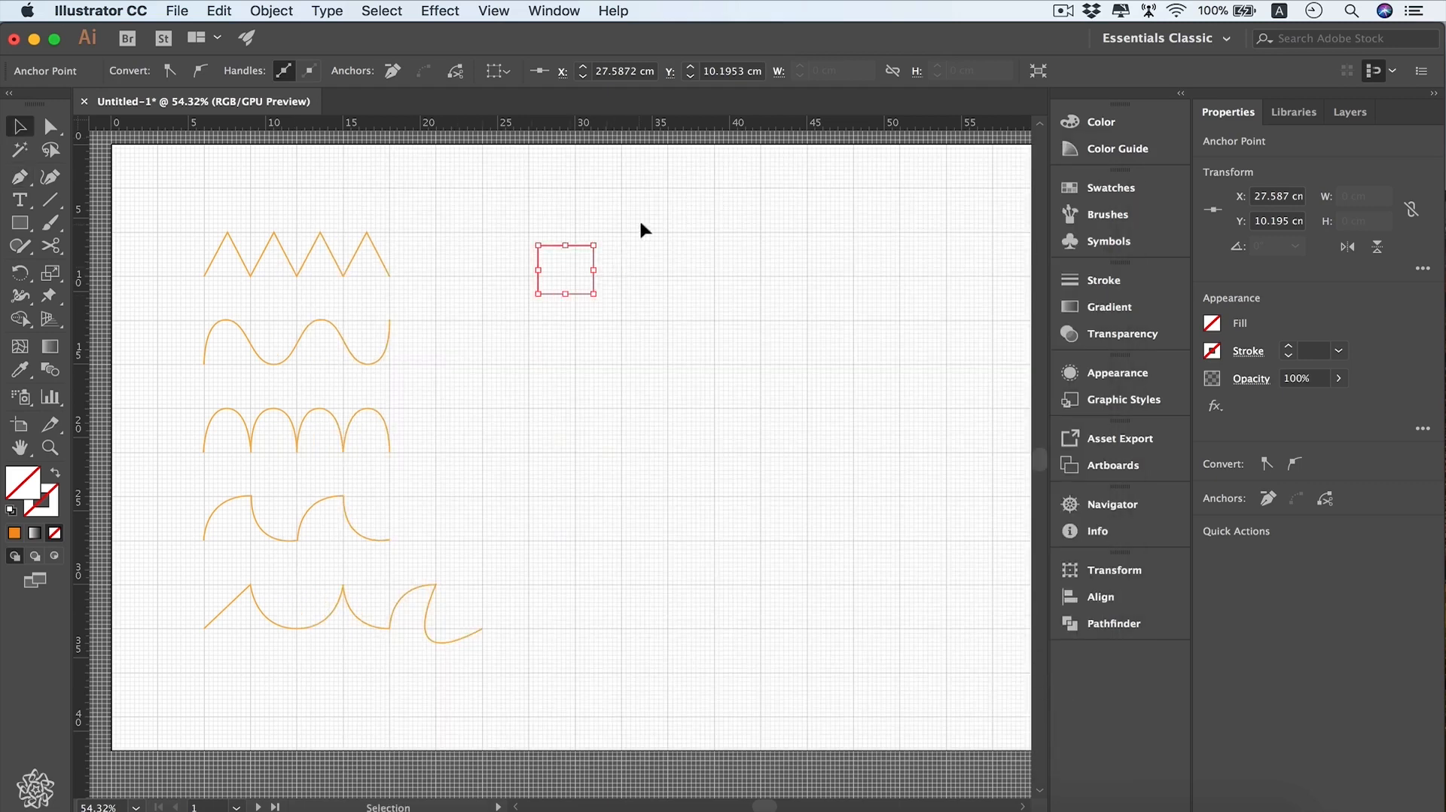
left_click_drag(639, 219, 503, 320)
key("Delete")
Step: Choose the Pen tool and check the grid and pixel snapping settings
left_click(20, 177)
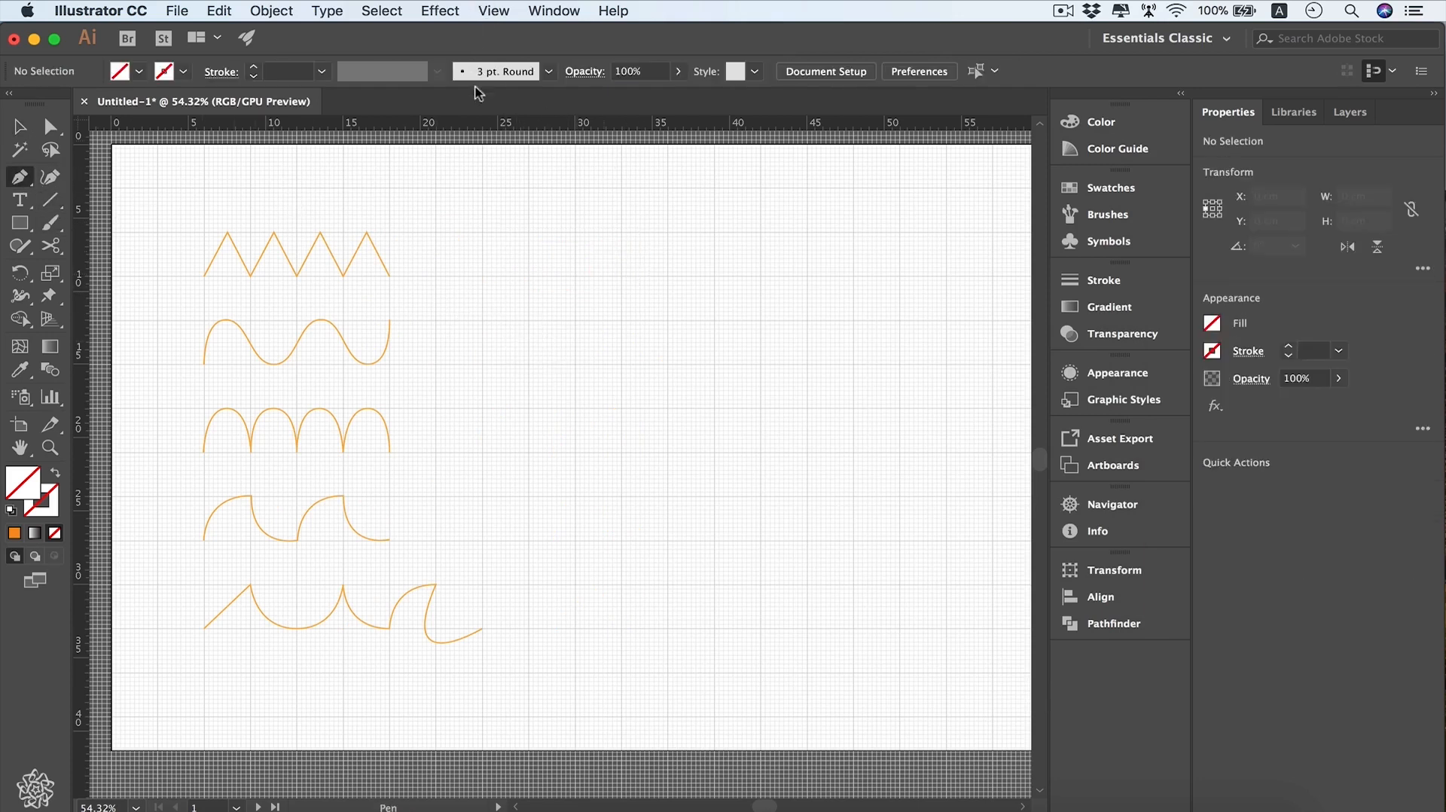
key("super")
left_click(499, 13)
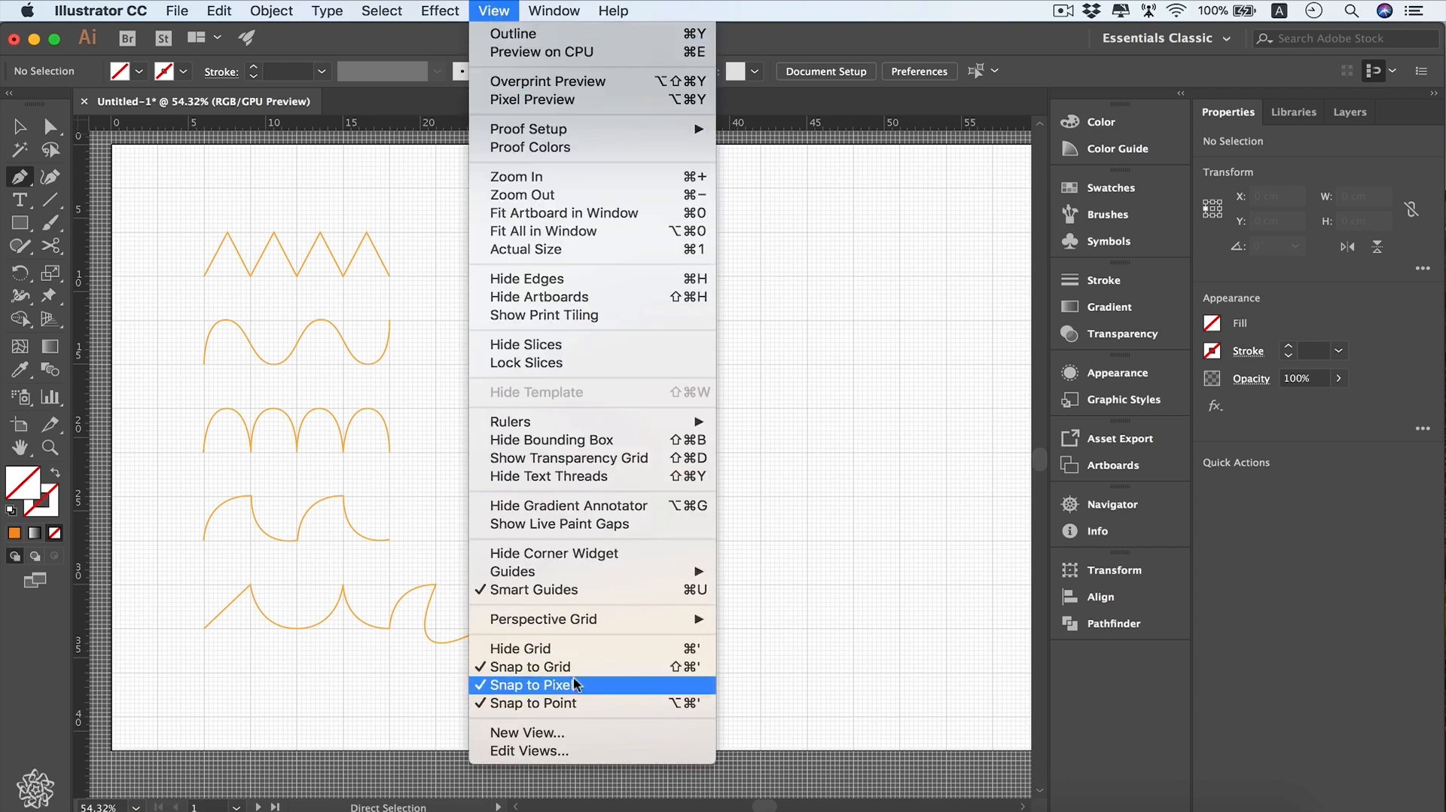
left_click(682, 671)
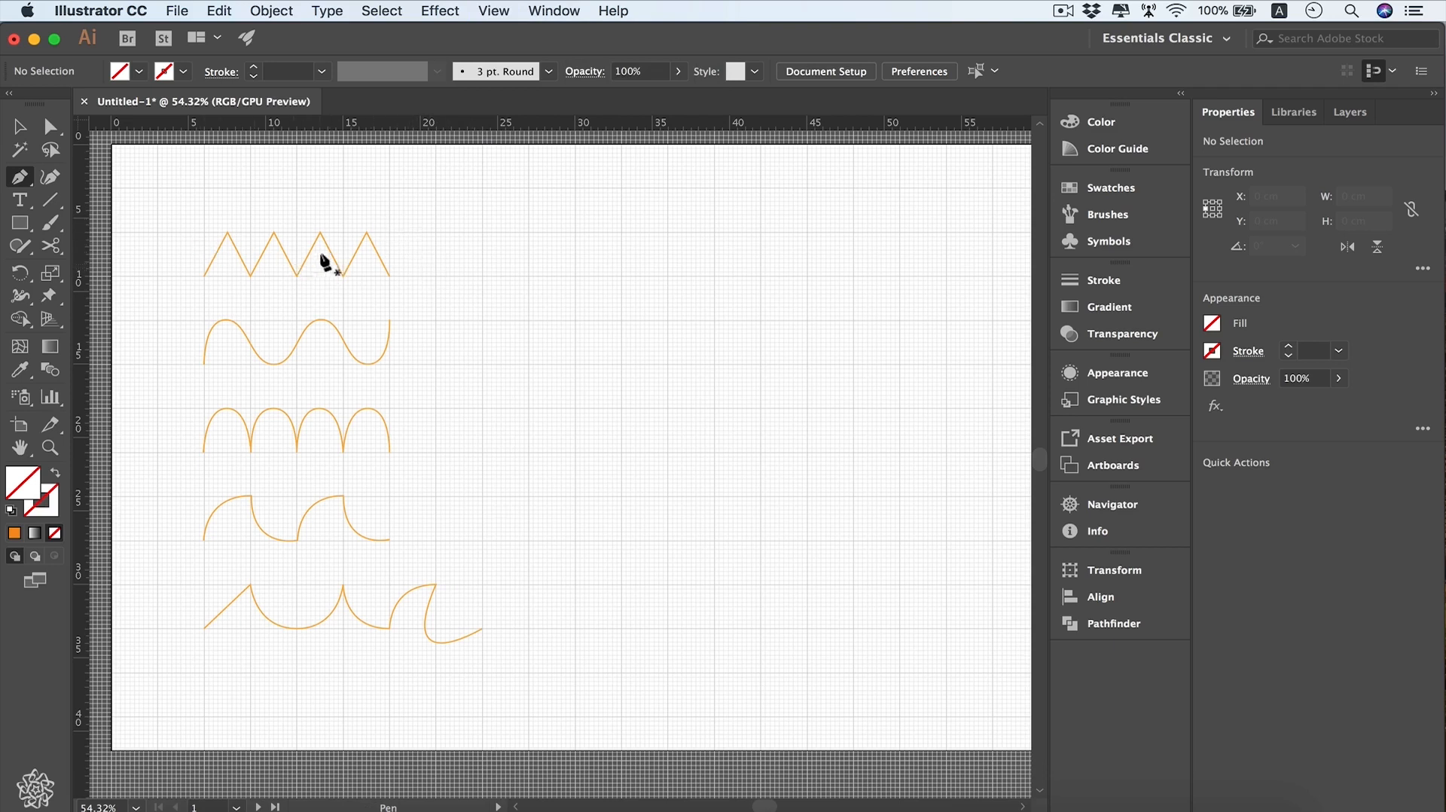
Step: Draw an open four-peak zigzag about 12 cm wide and 3 cm high beside the sample zigzag, using straight Pen tool segments
key("z")
left_click_drag(176, 197, 704, 455)
key("p")
left_click(545, 368)
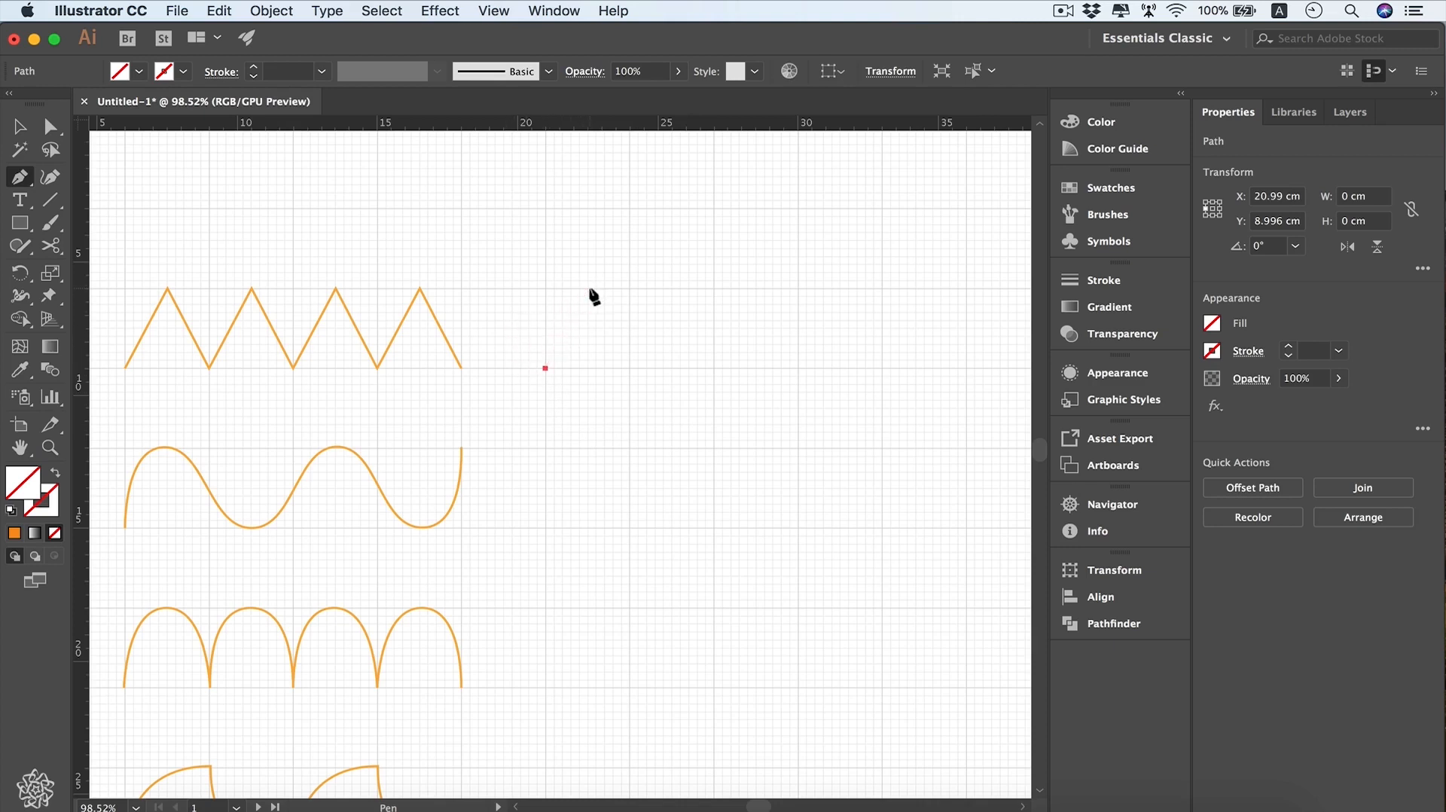
left_click(589, 289)
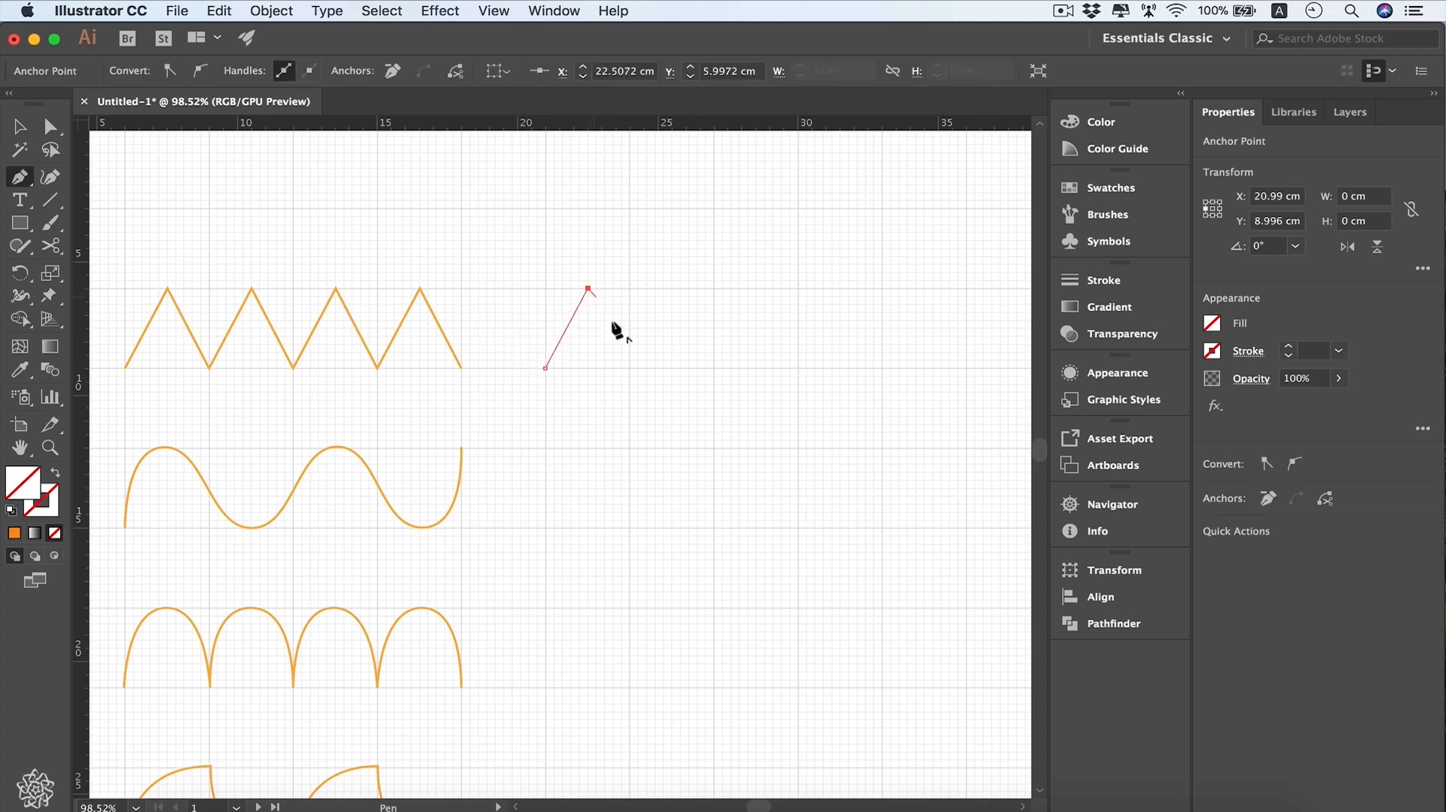
left_click(630, 369)
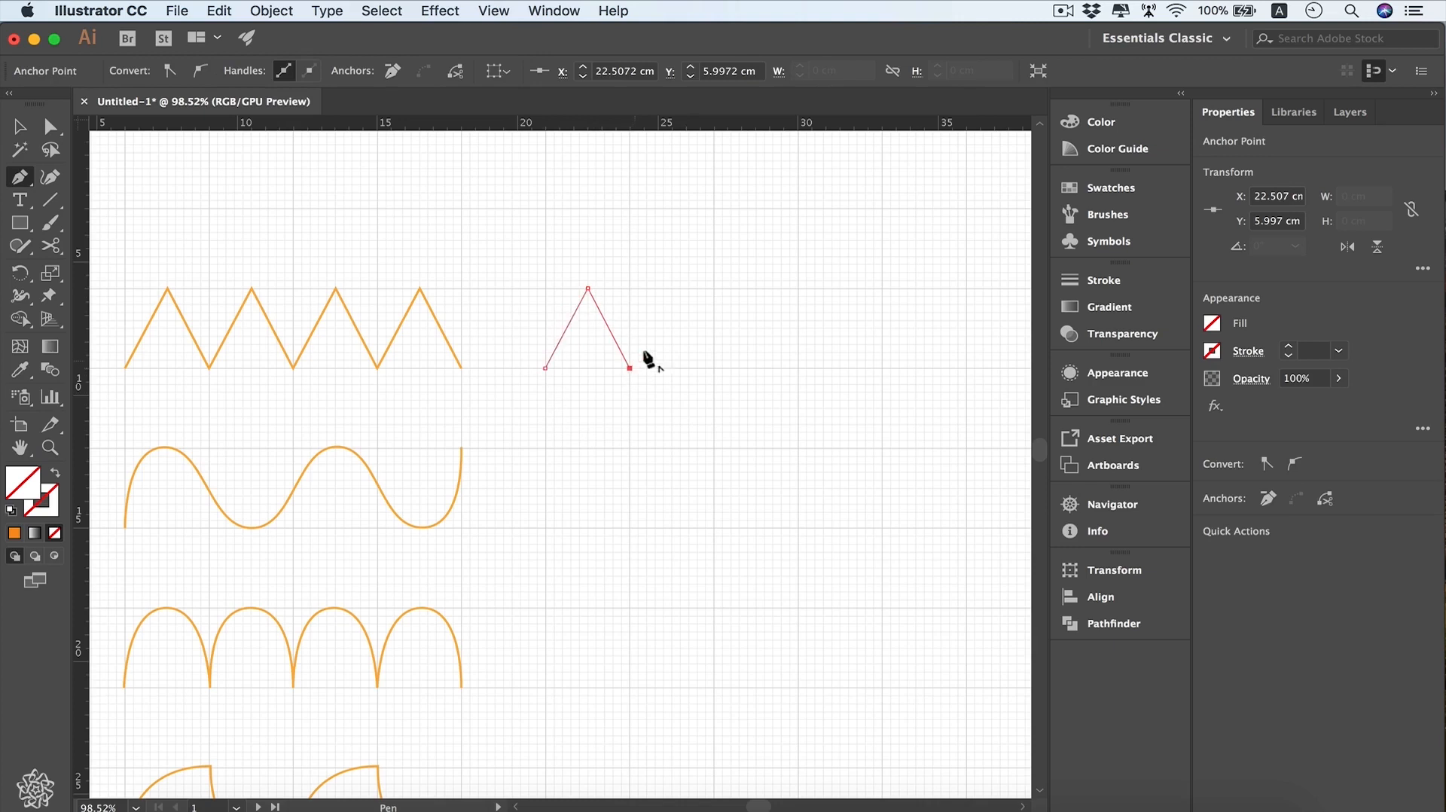
left_click(673, 289)
left_click(714, 369)
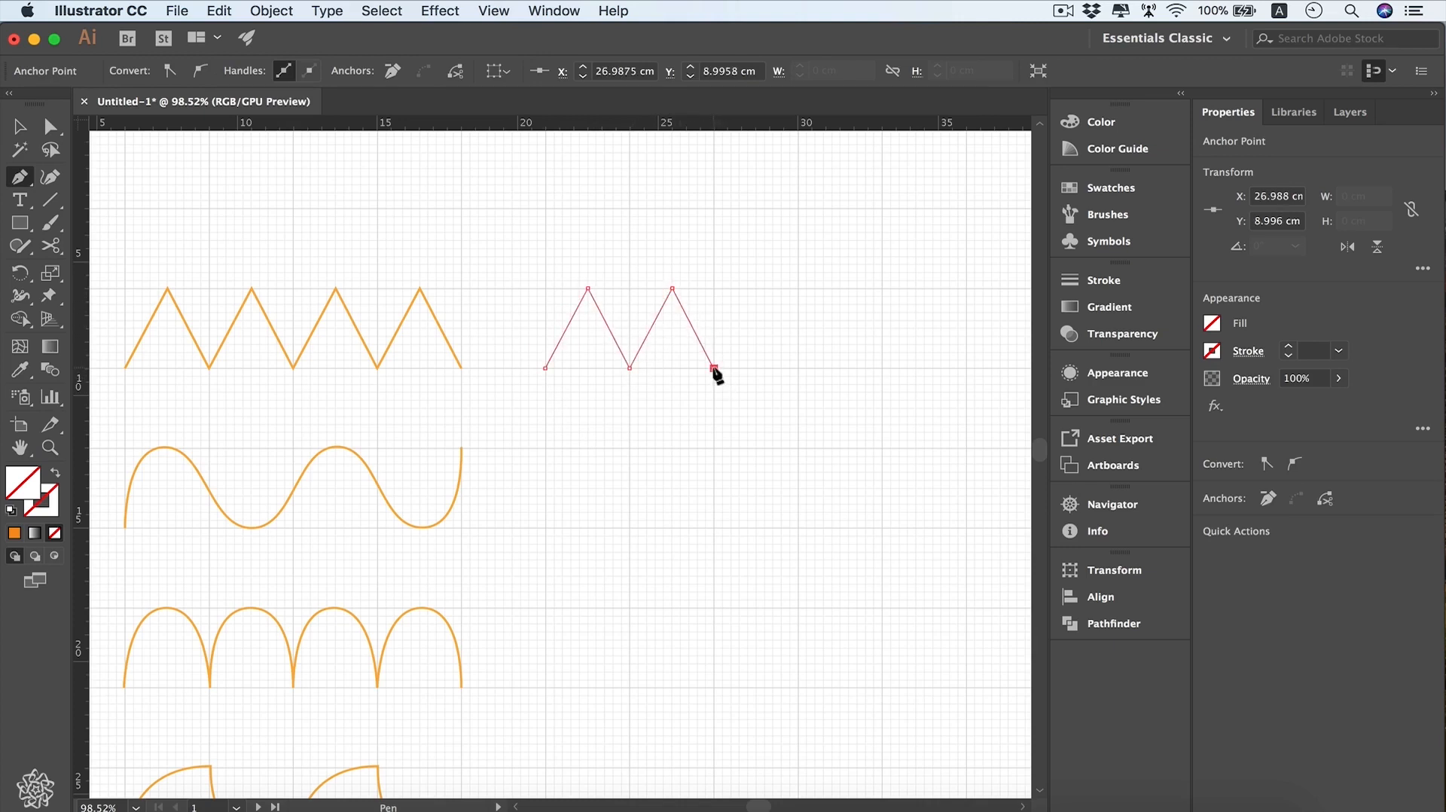
left_click(756, 290)
left_click(798, 368)
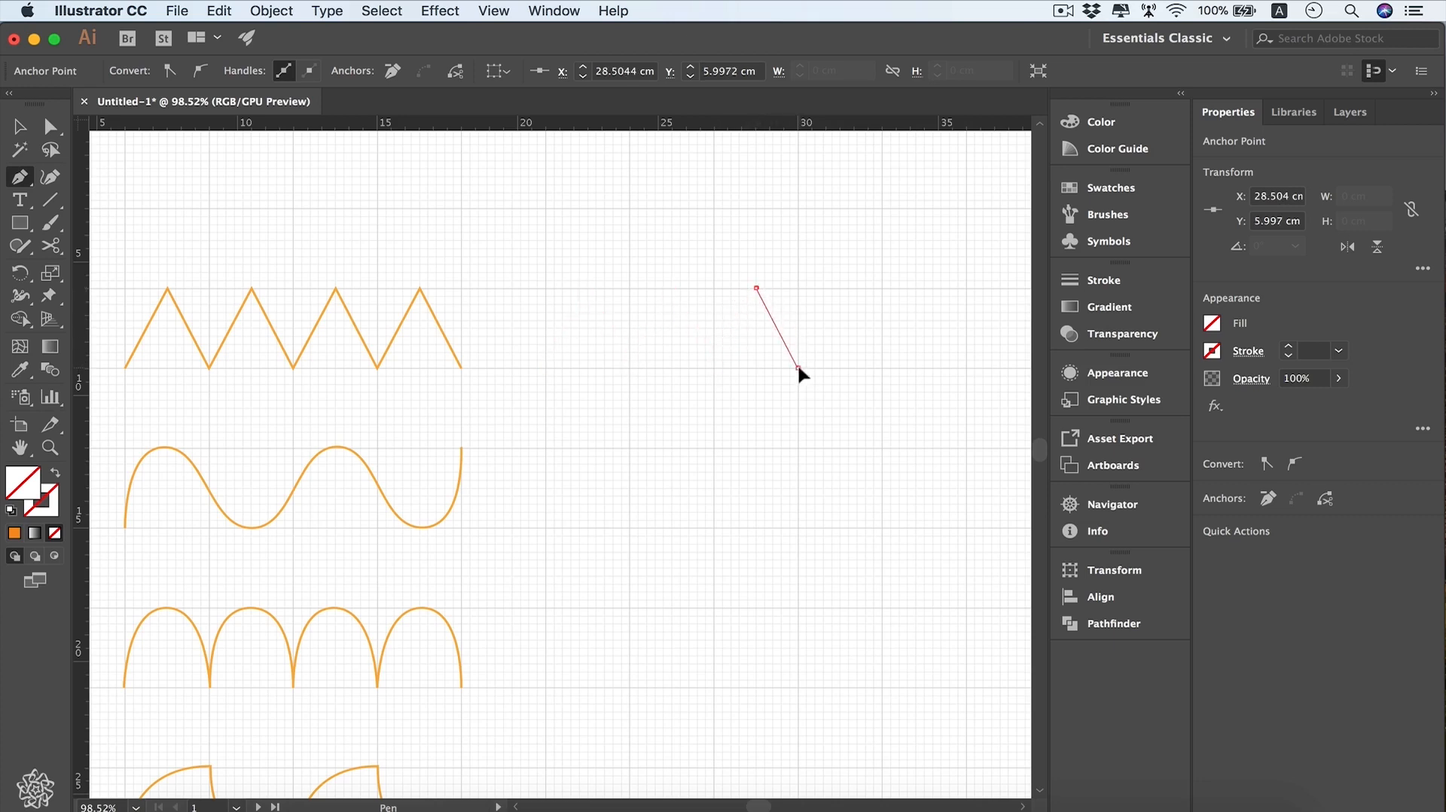
left_click(841, 289)
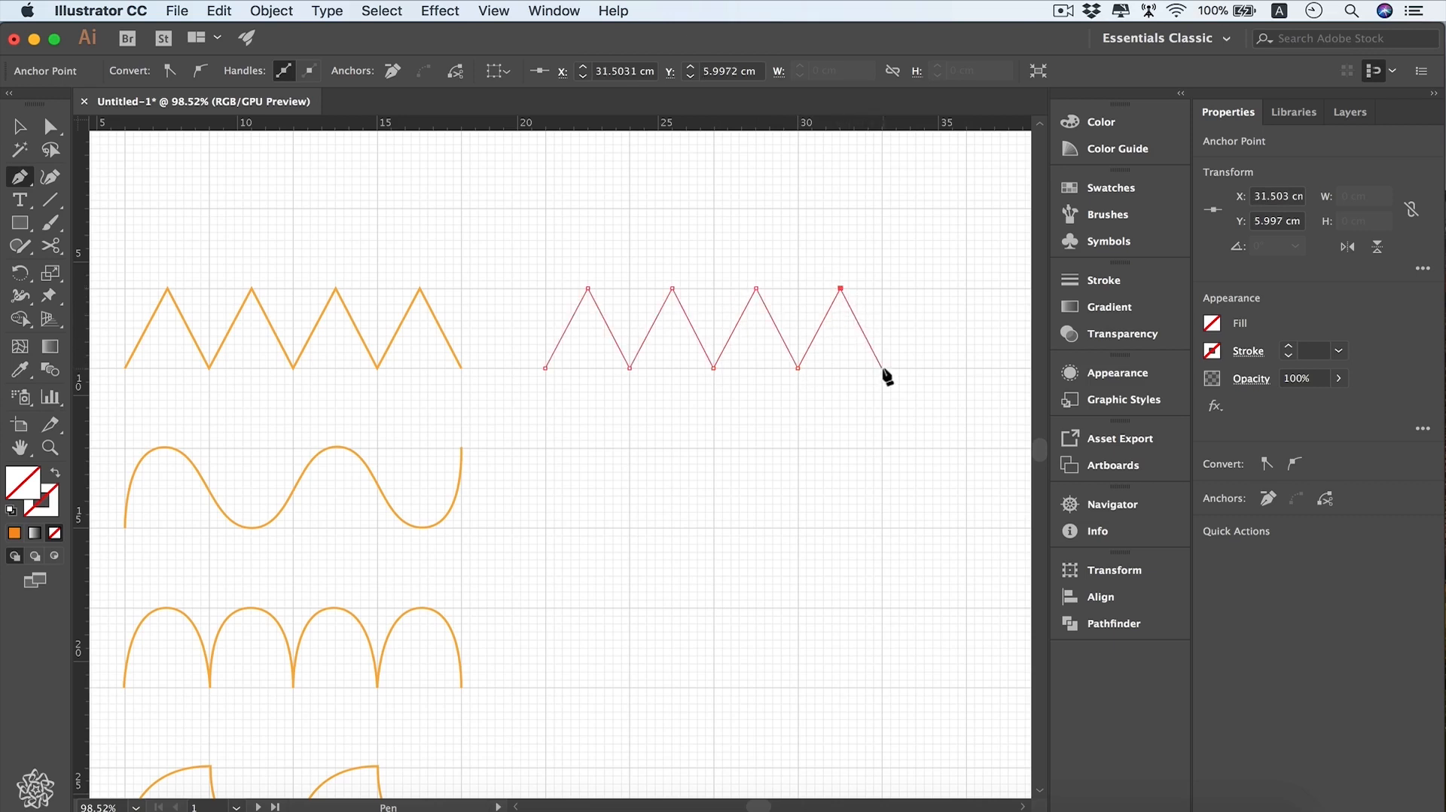
left_click(882, 368)
key("super")
left_click(888, 318, "super")
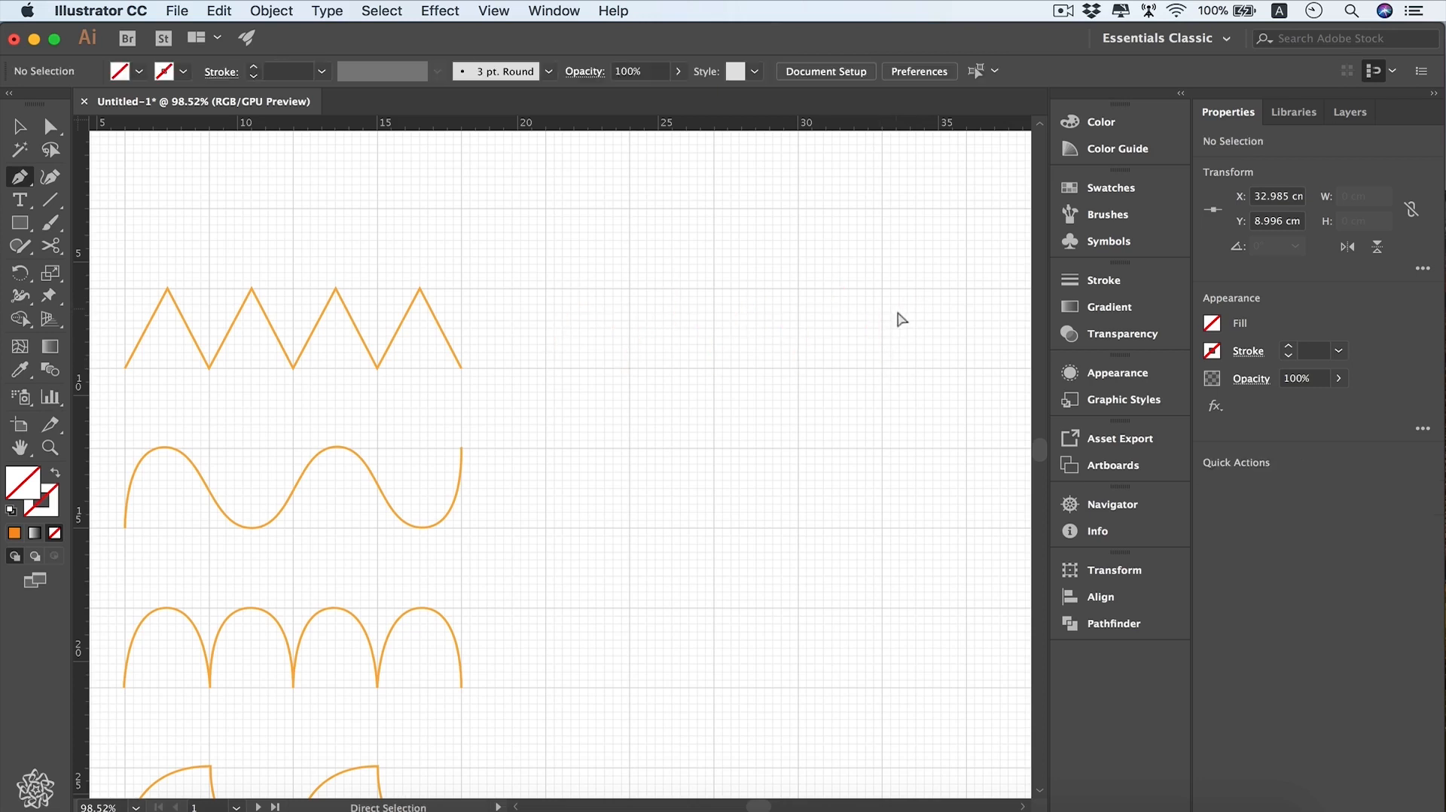
Step: Apply a 1 pt orange (F7931E) stroke to the newly drawn zigzag path and deselect it
key("v")
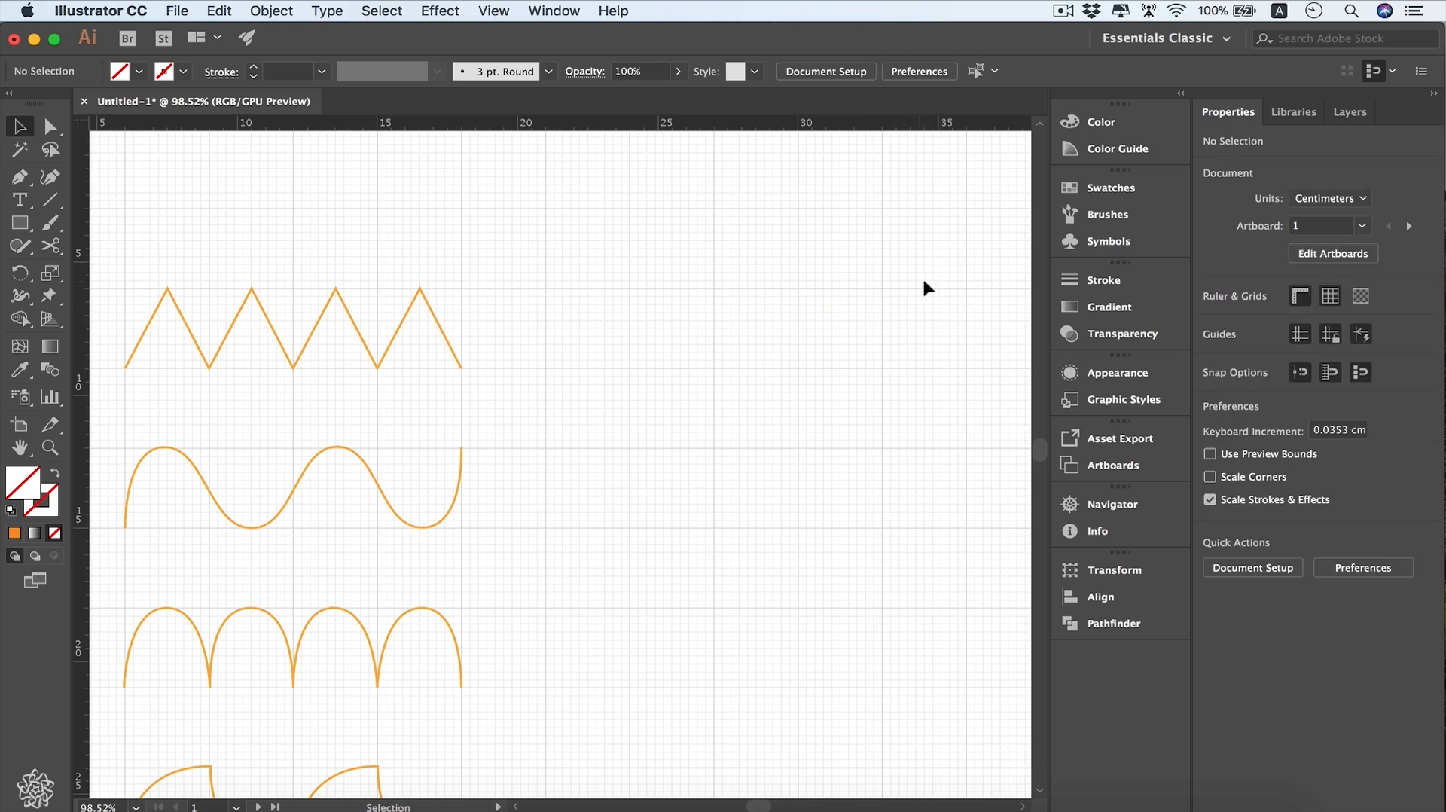
left_click_drag(923, 279, 754, 407)
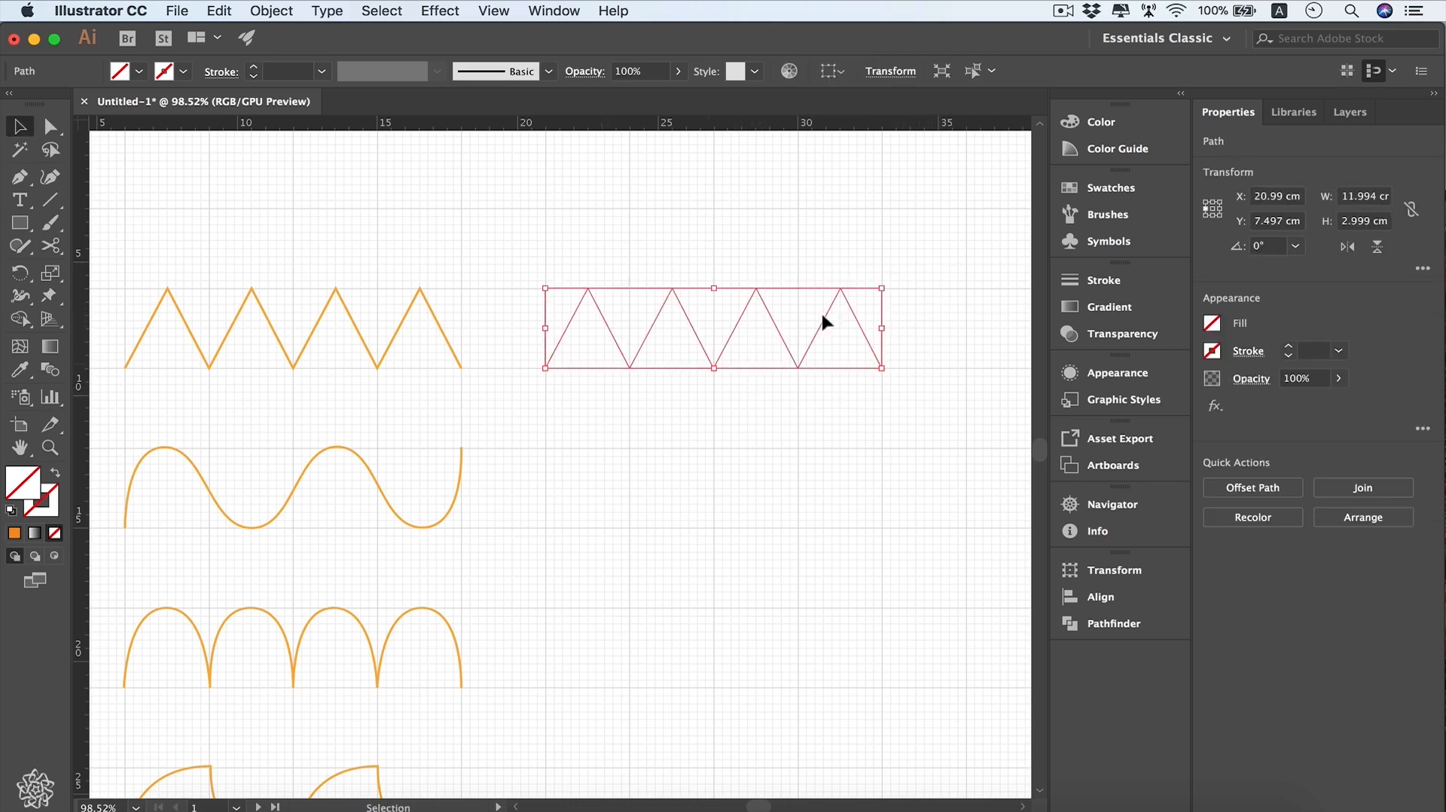
left_click(53, 503)
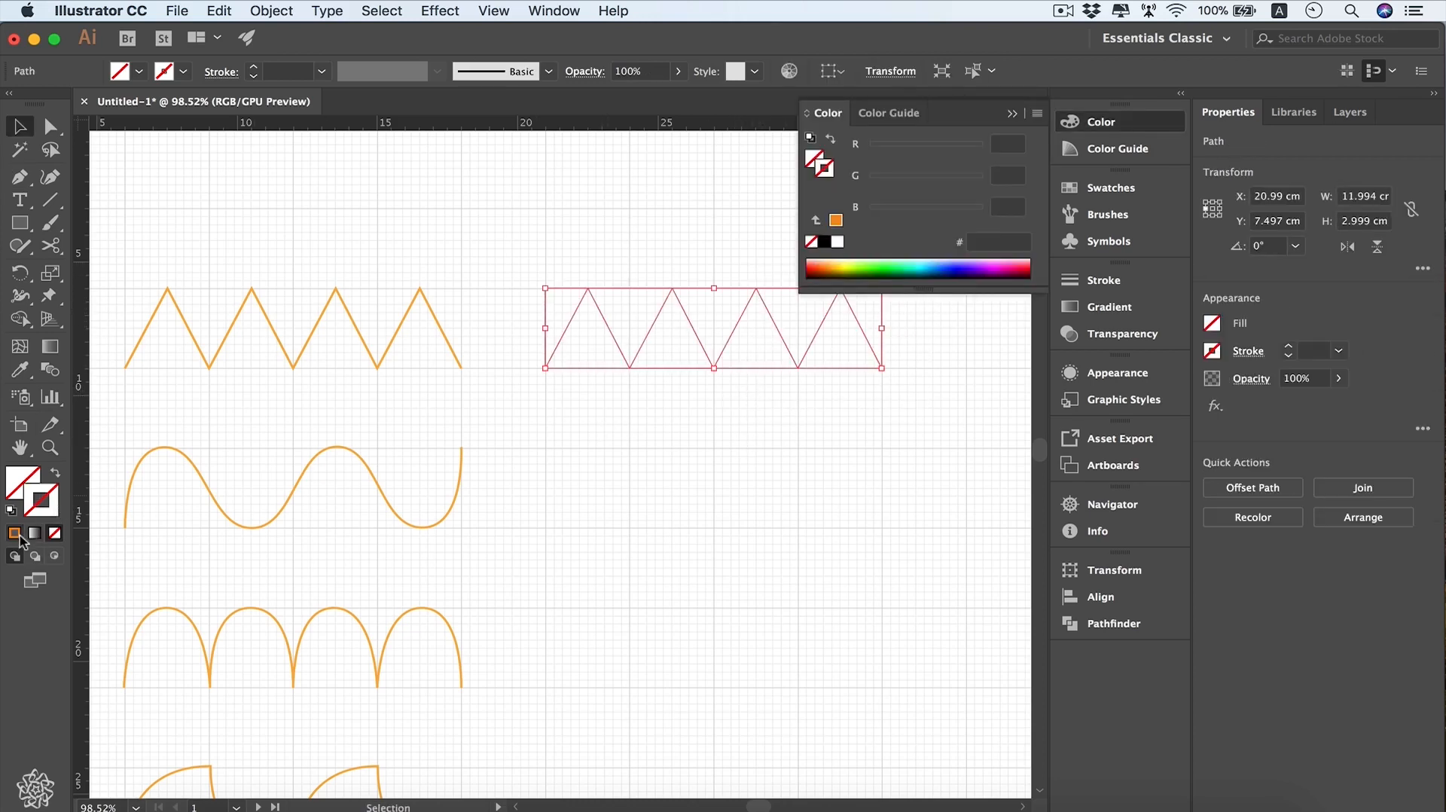
left_click(14, 532)
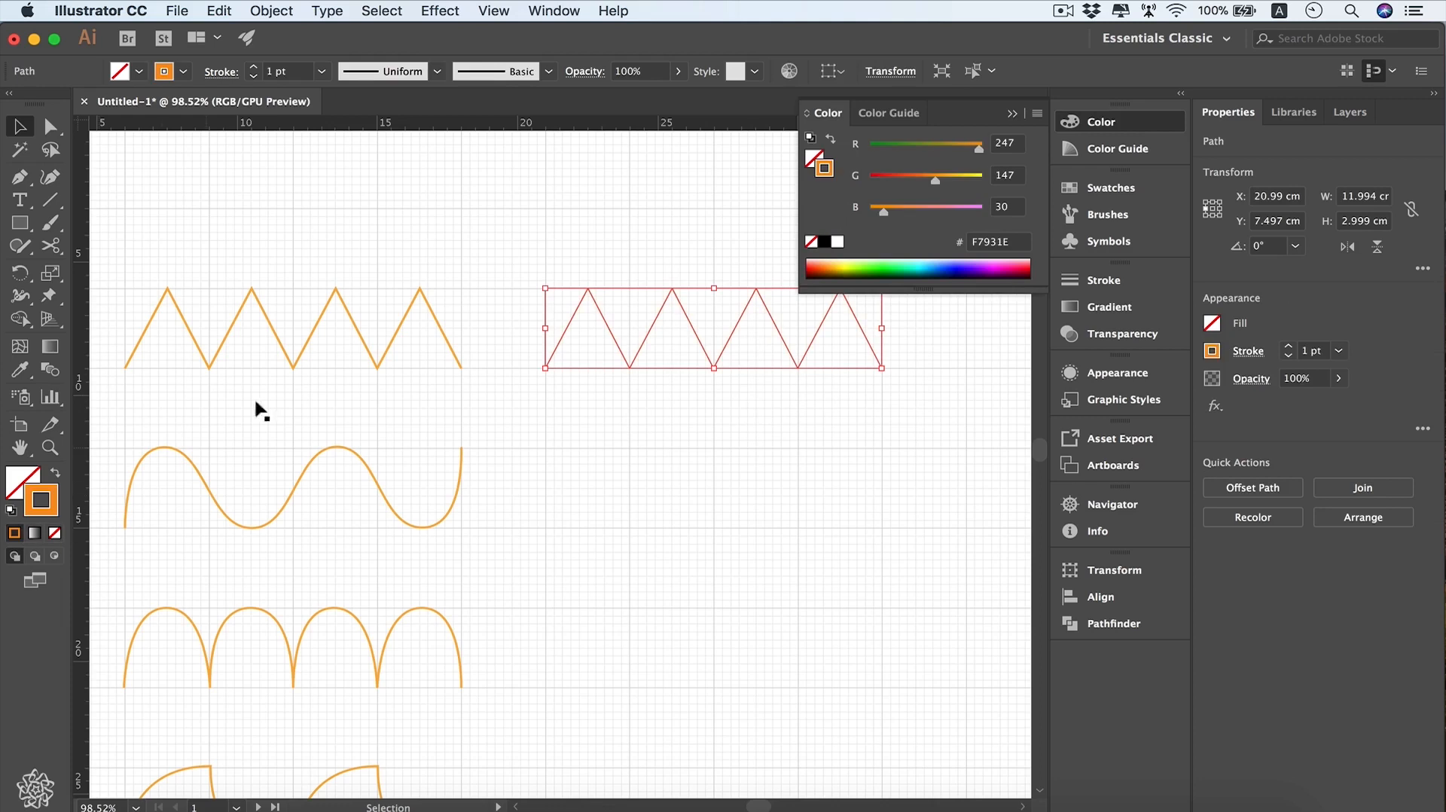
left_click(1014, 114)
left_click(712, 348)
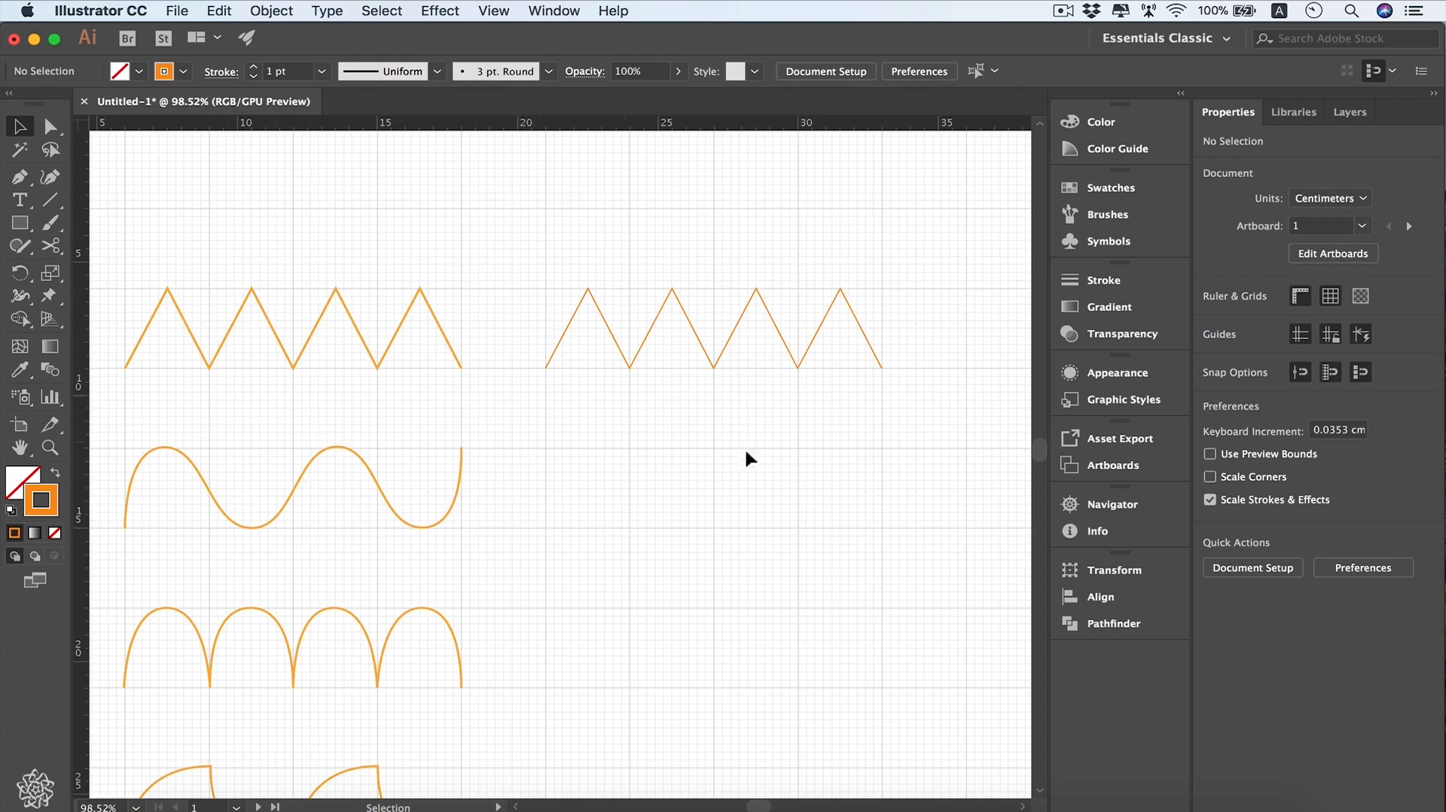
Step: Draw an open smooth wave with two crests beside the sample wave, starting at about X 21 cm, Y 15 cm, using horizontal Pen tool handles
left_click(21, 178)
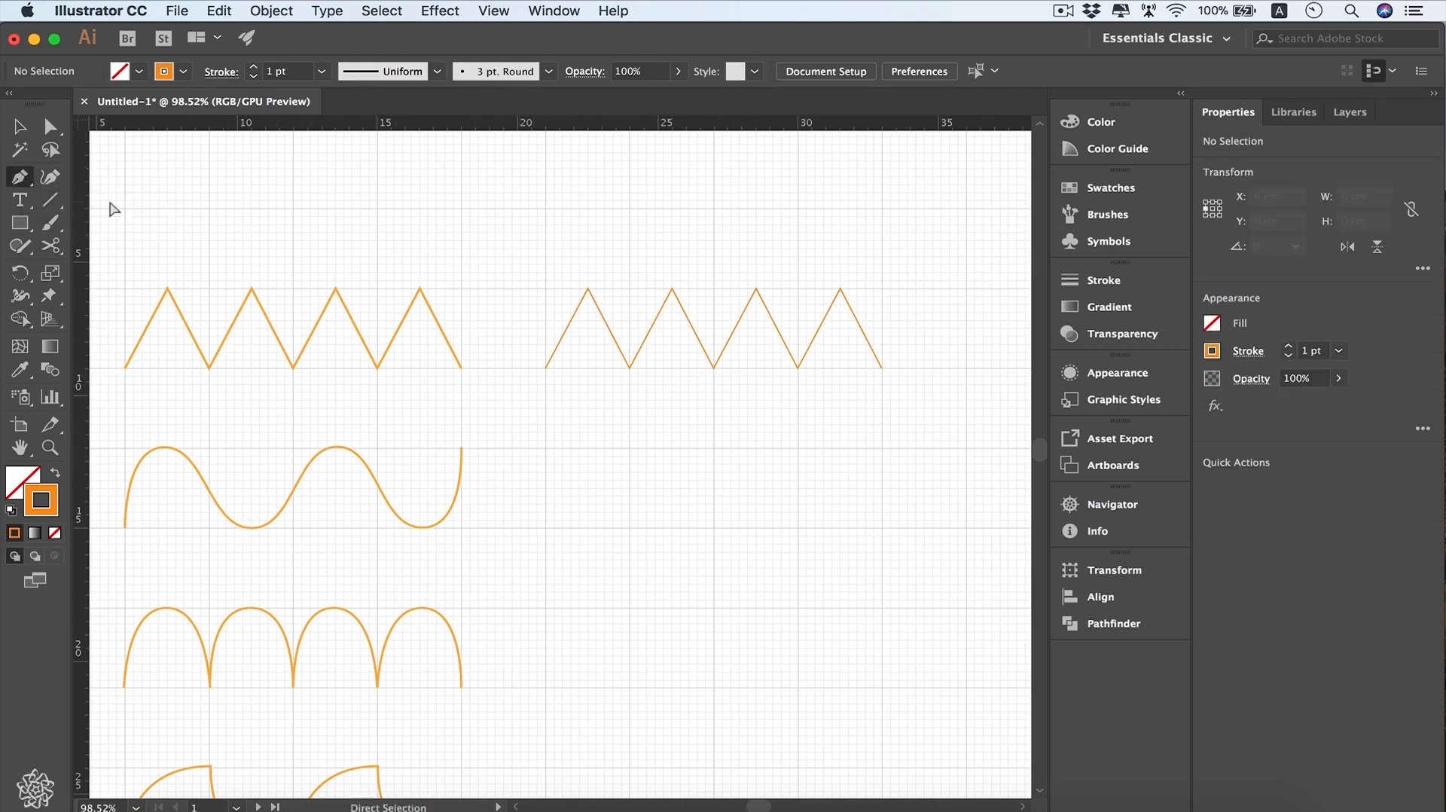
left_click(545, 528)
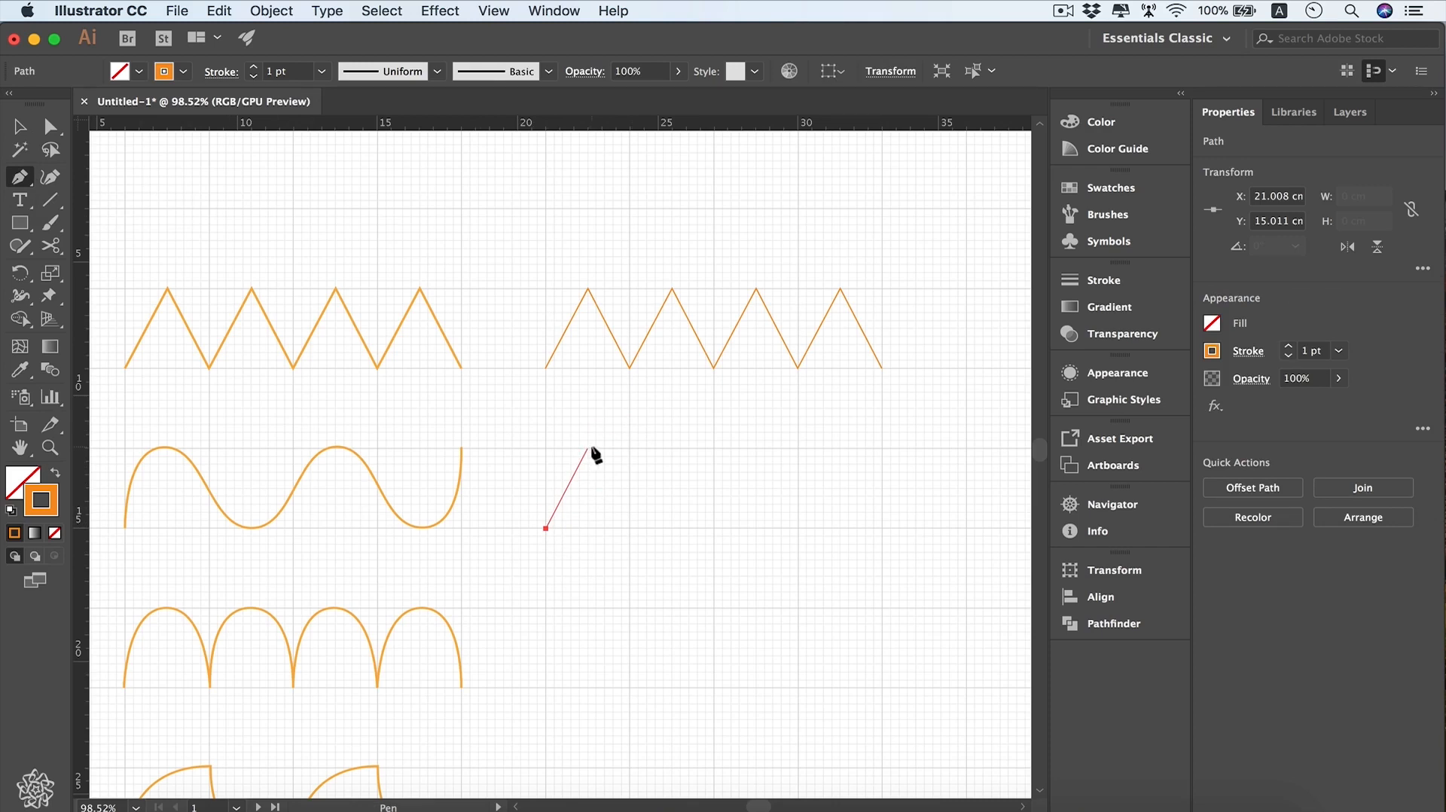
left_click_drag(611, 443, 618, 484)
key("shift")
left_click_drag(616, 476, 629, 449)
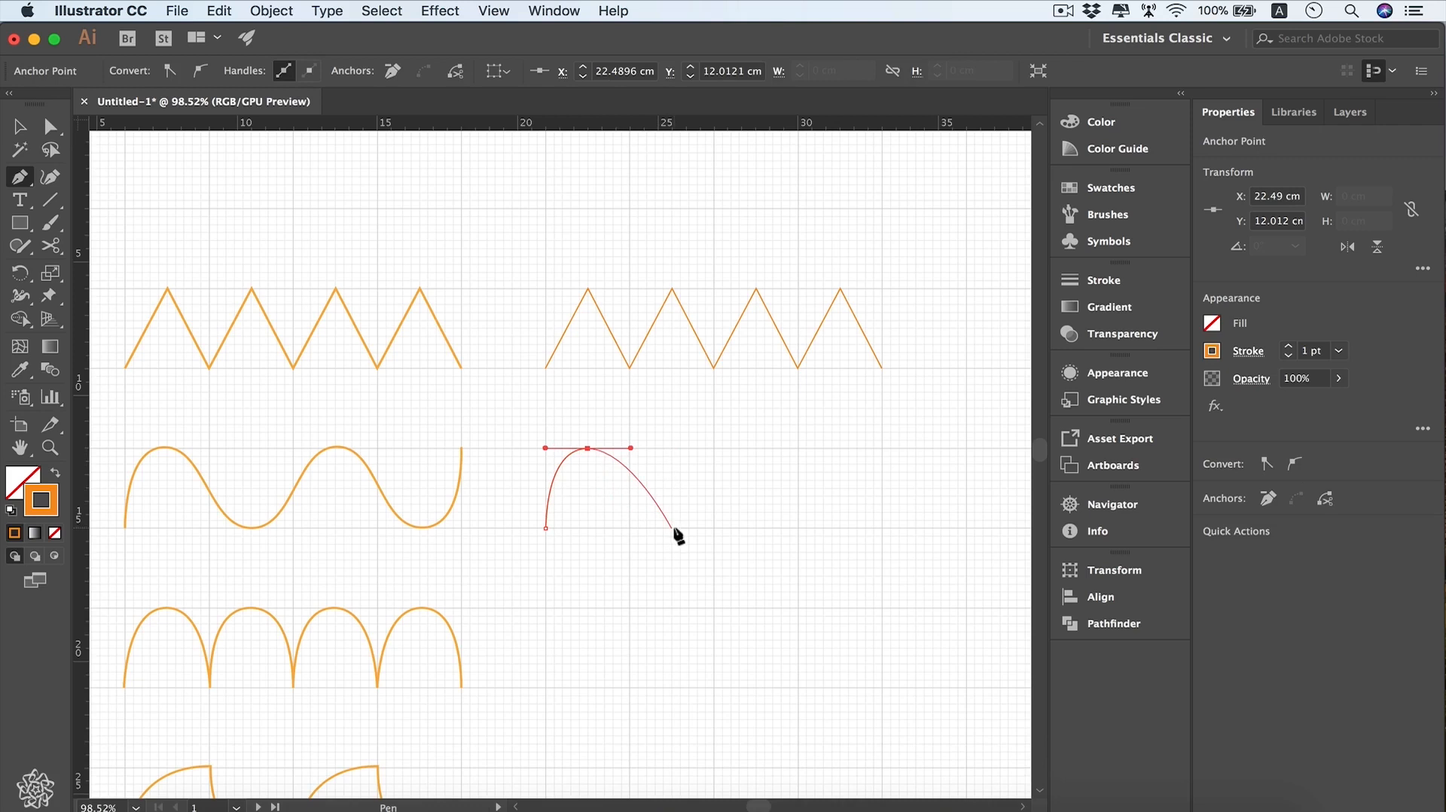
left_click_drag(671, 528, 714, 529)
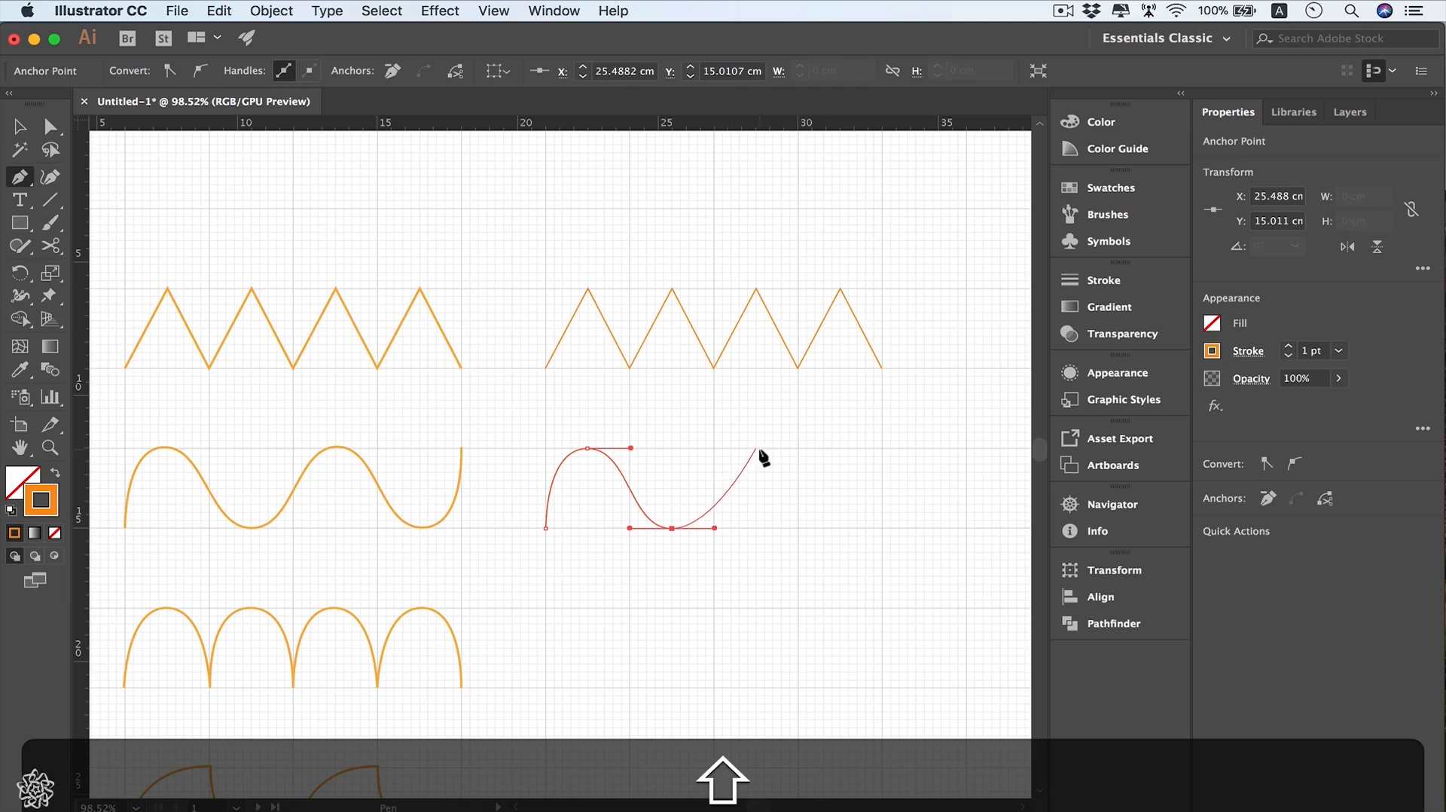
left_click_drag(756, 448, 799, 449)
left_click_drag(840, 528, 883, 528)
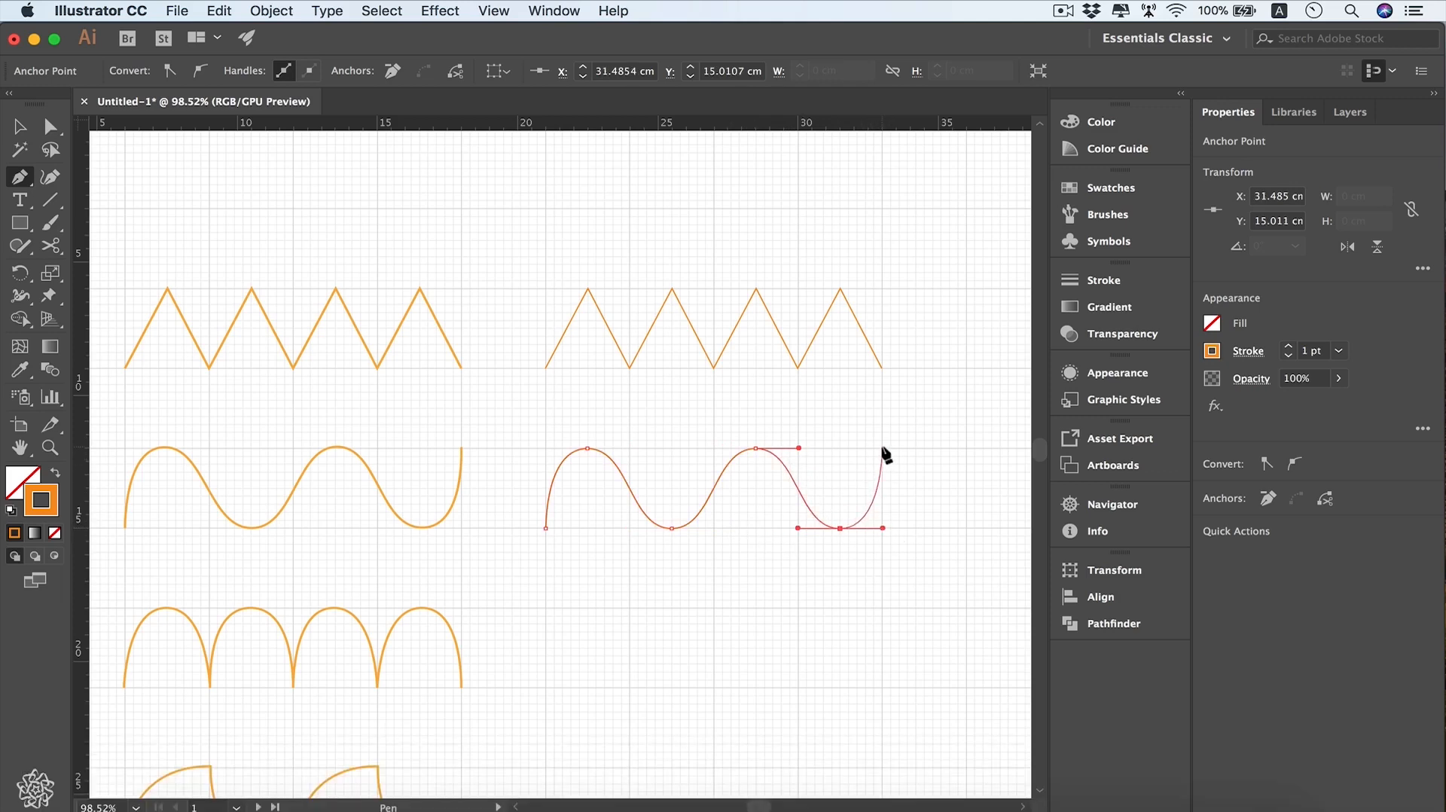
left_click_drag(883, 449, 914, 441)
key("super")
left_click(919, 439, "super")
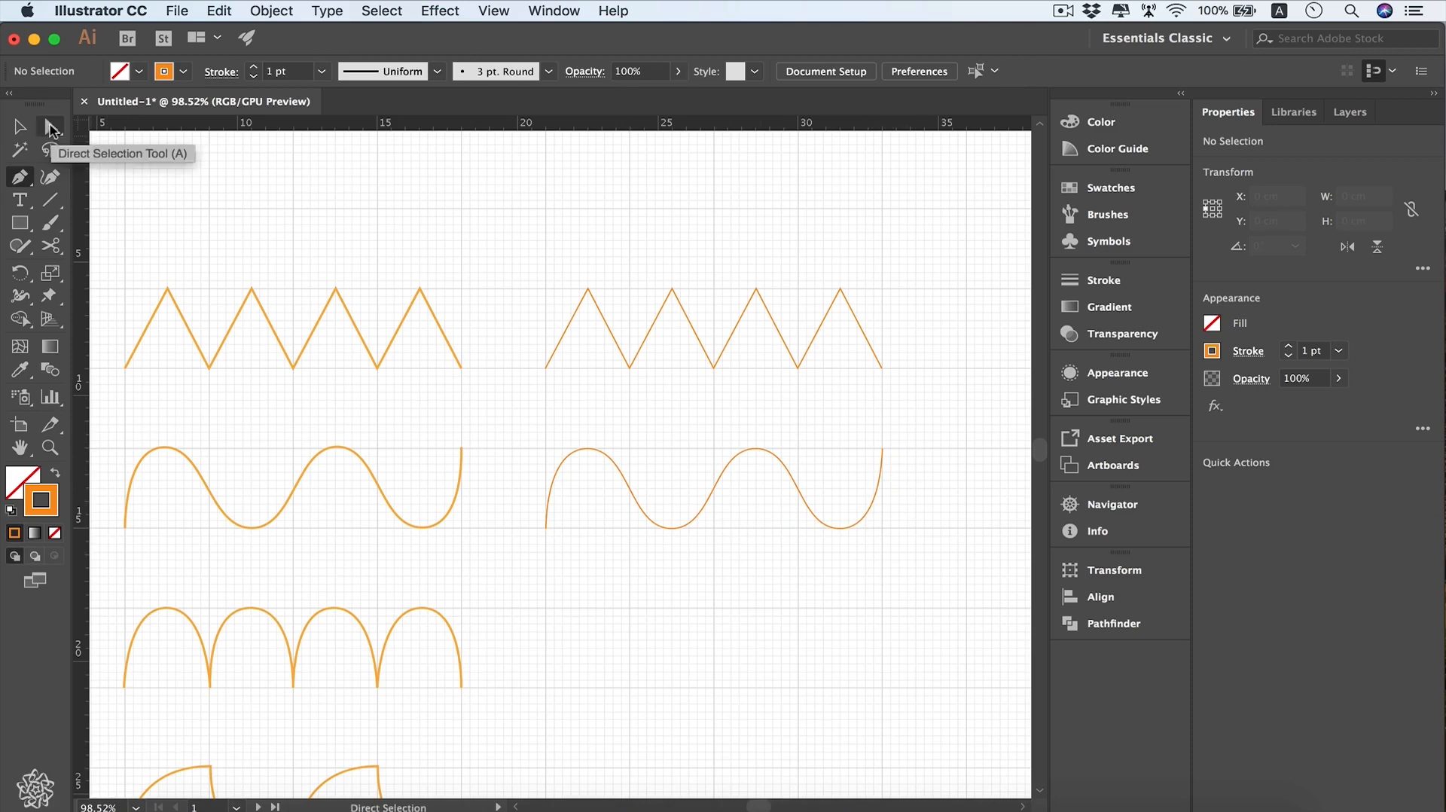
Step: Convert the first peak anchor point of the drawn zigzag from a corner to a smooth point
left_click(48, 128)
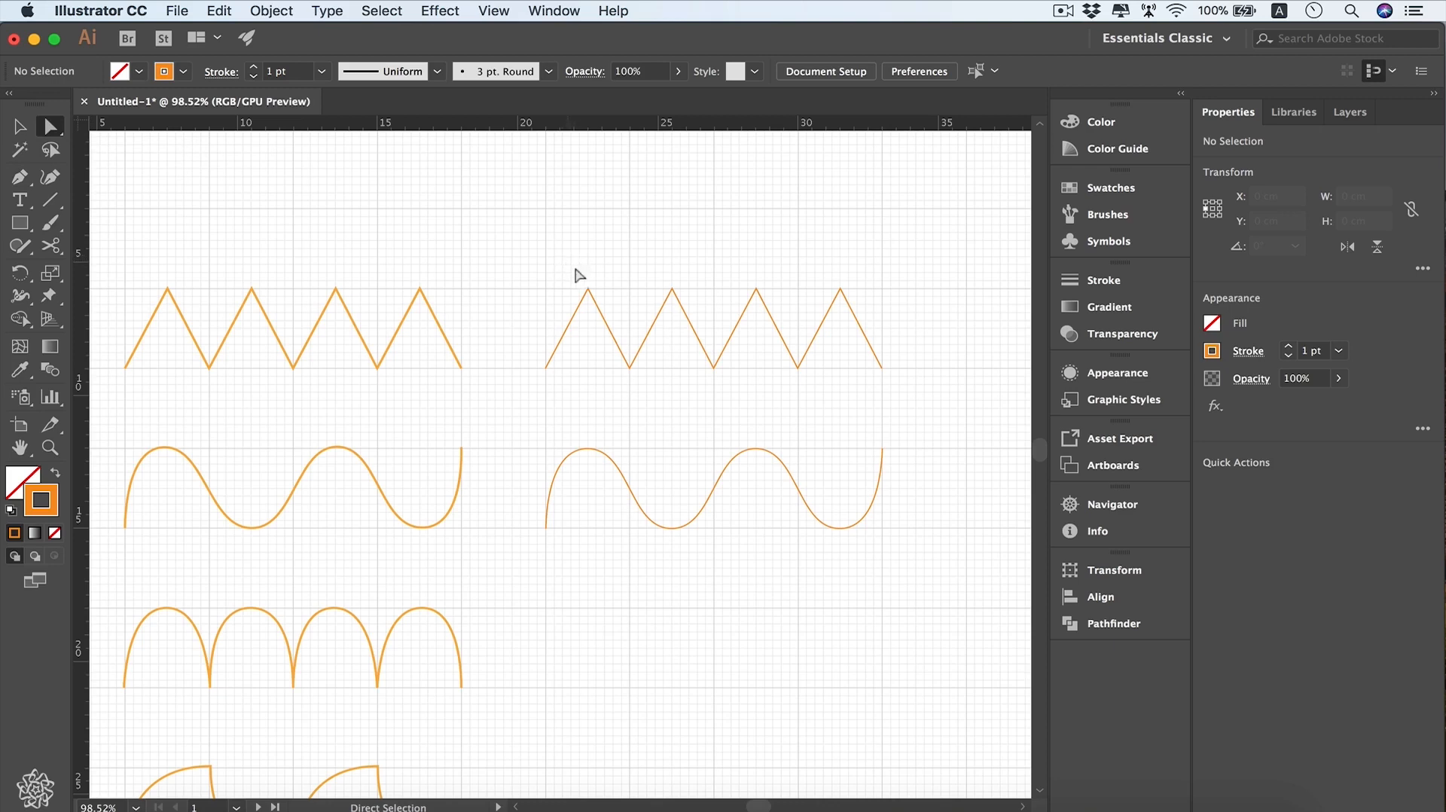
left_click_drag(567, 255, 609, 306)
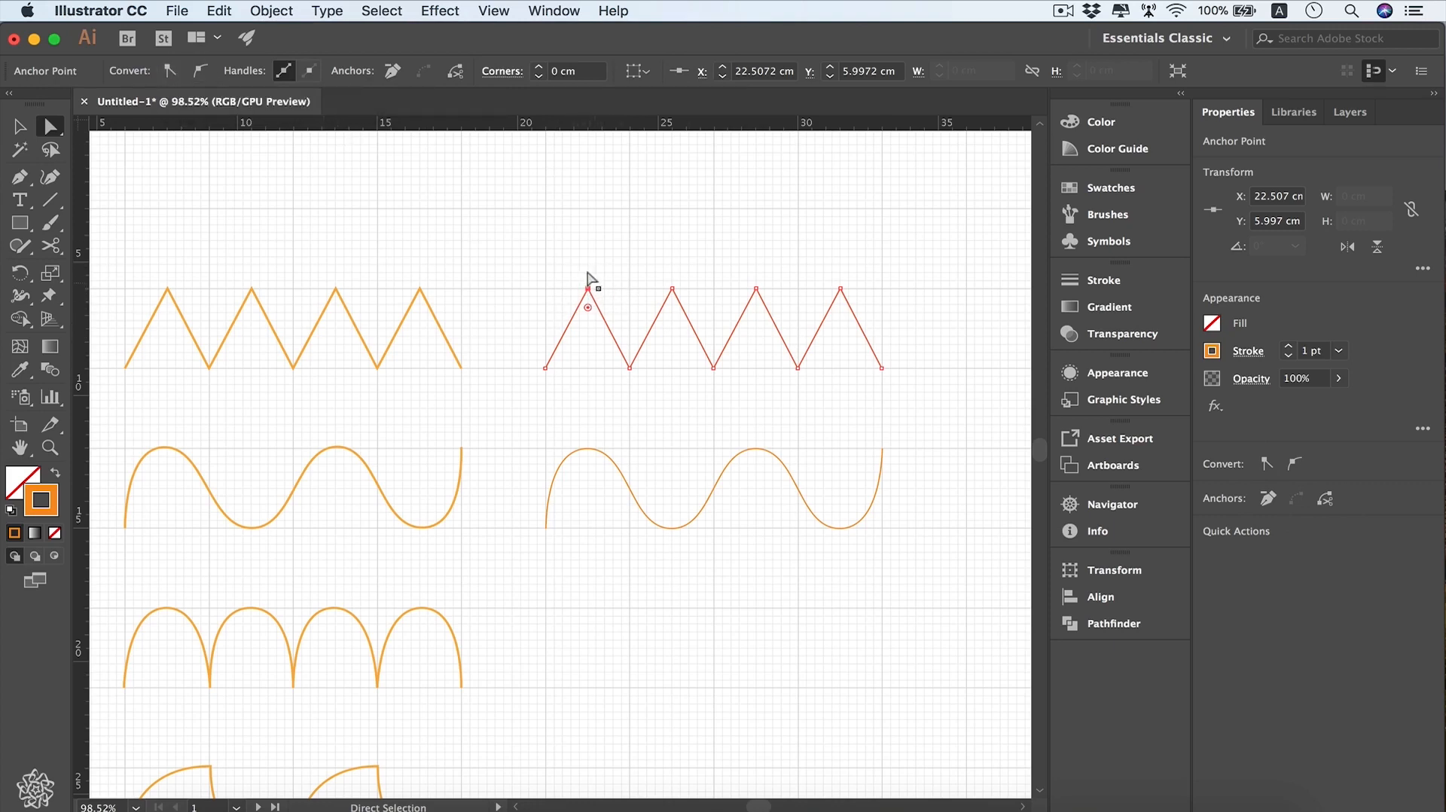
left_click(199, 73)
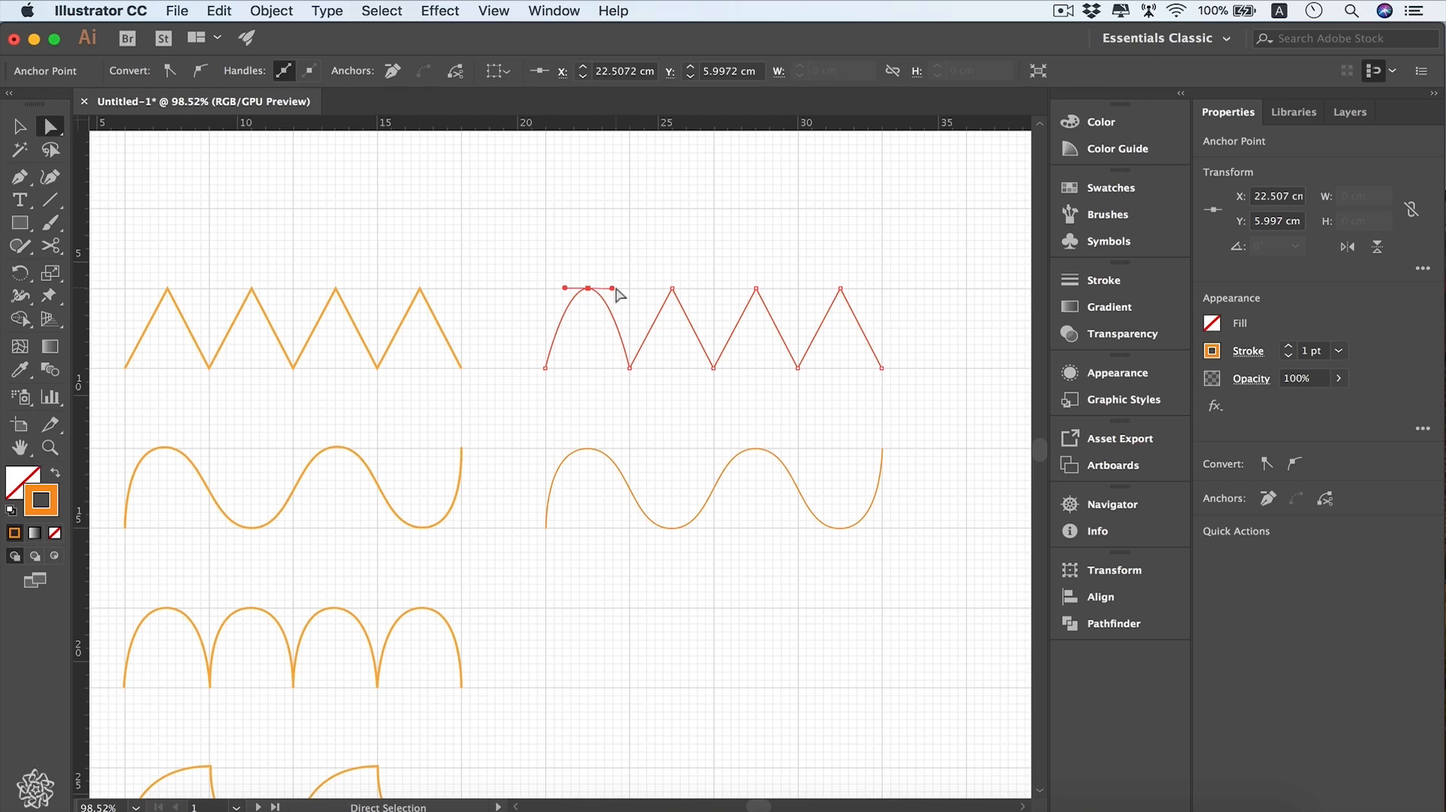
Step: Convert the drawn zigzag's first peak back to a corner point and round it to a corner radius of about 1.57 cm
left_click_drag(613, 289, 546, 290)
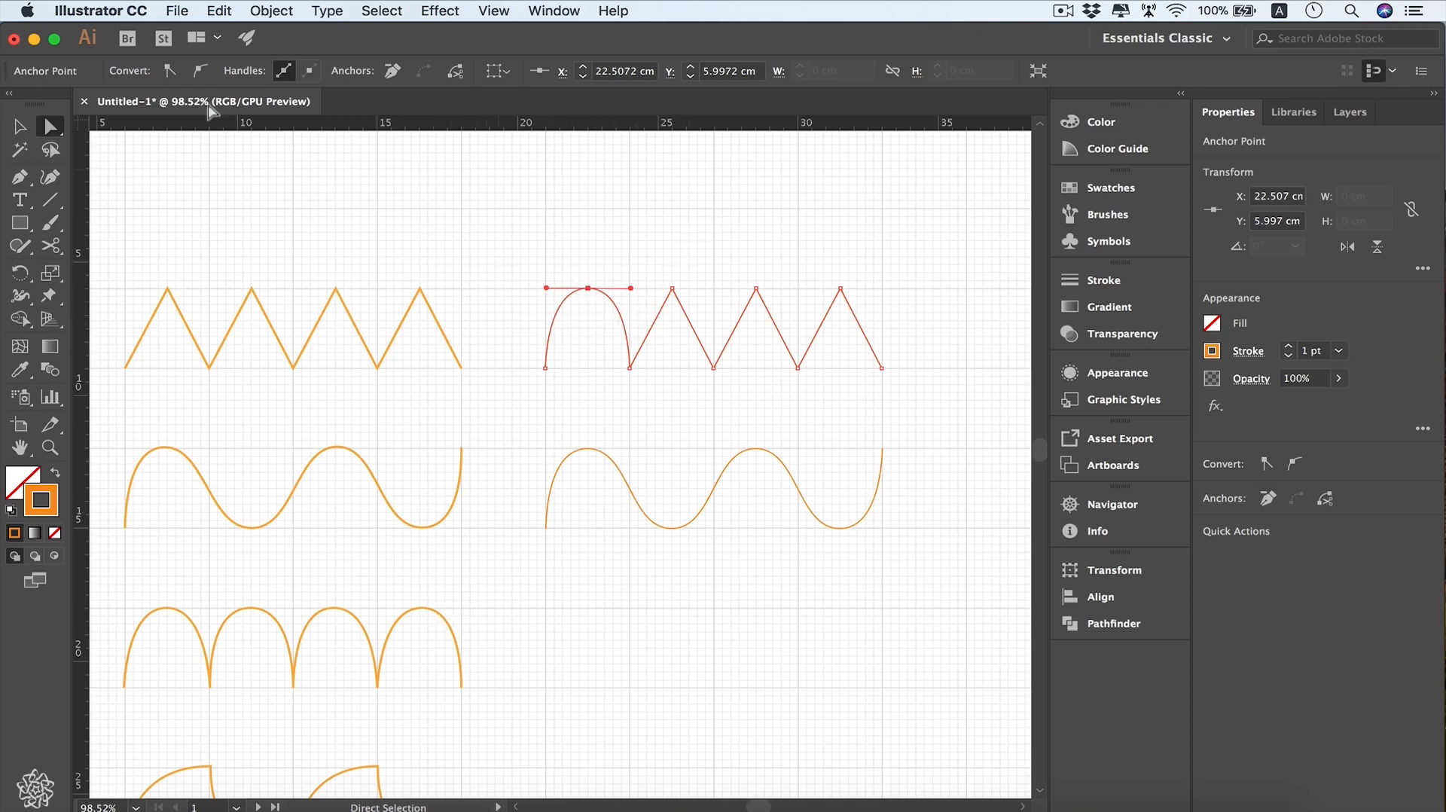
left_click(172, 73)
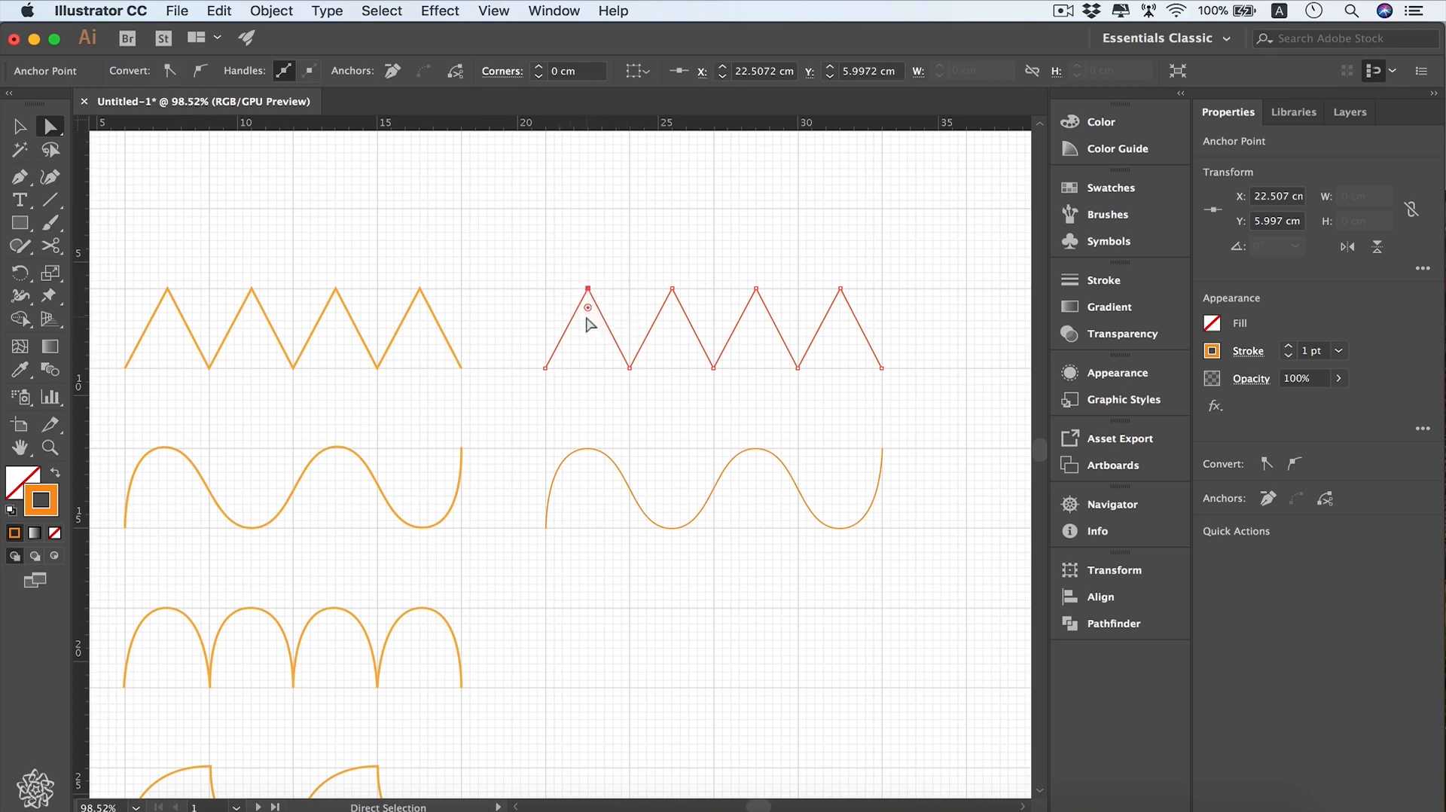
left_click_drag(587, 308, 588, 384)
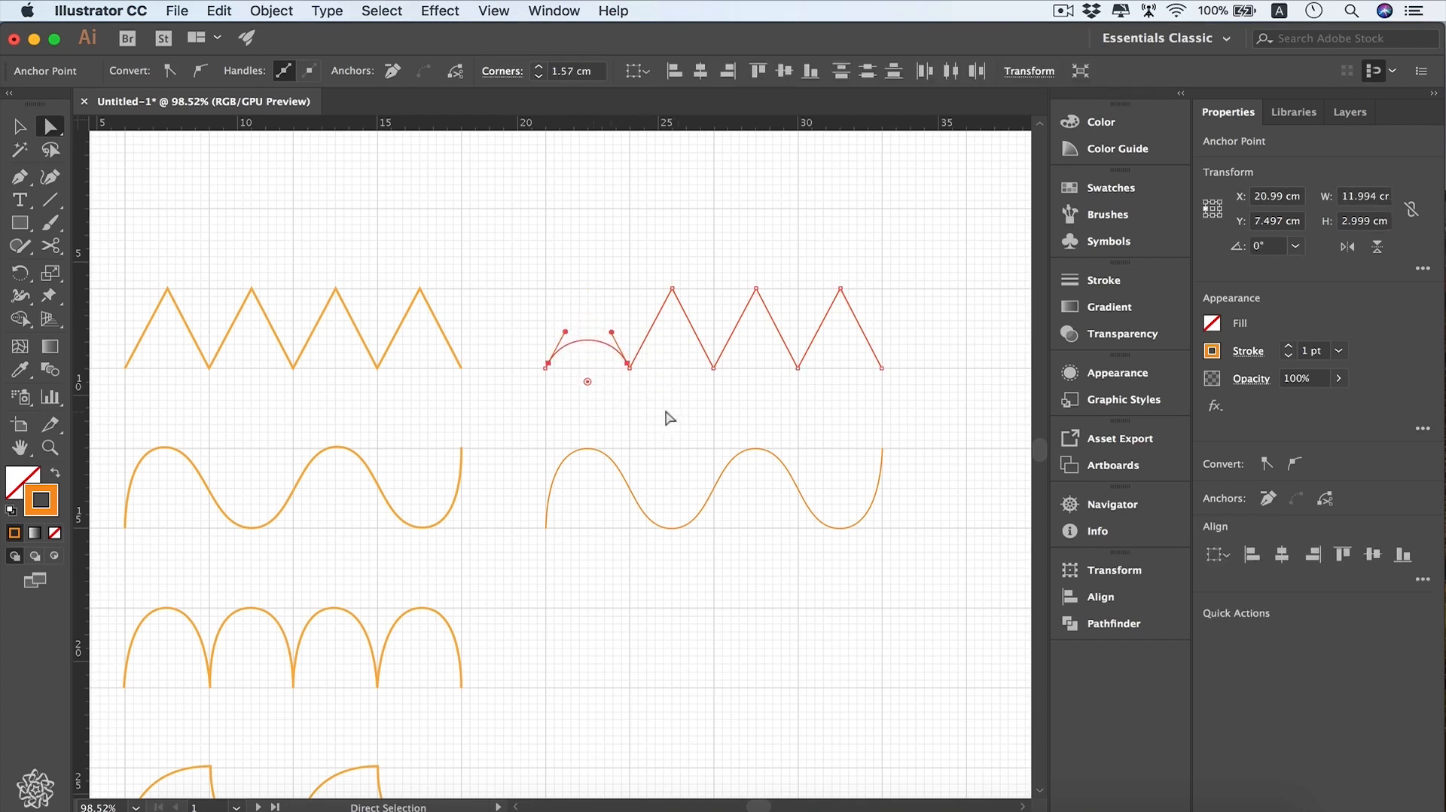
Step: Reshape the rounded first peak by moving its two direction handles separately and adjusting its live corner radius to about 0.84 cm
left_click(629, 367)
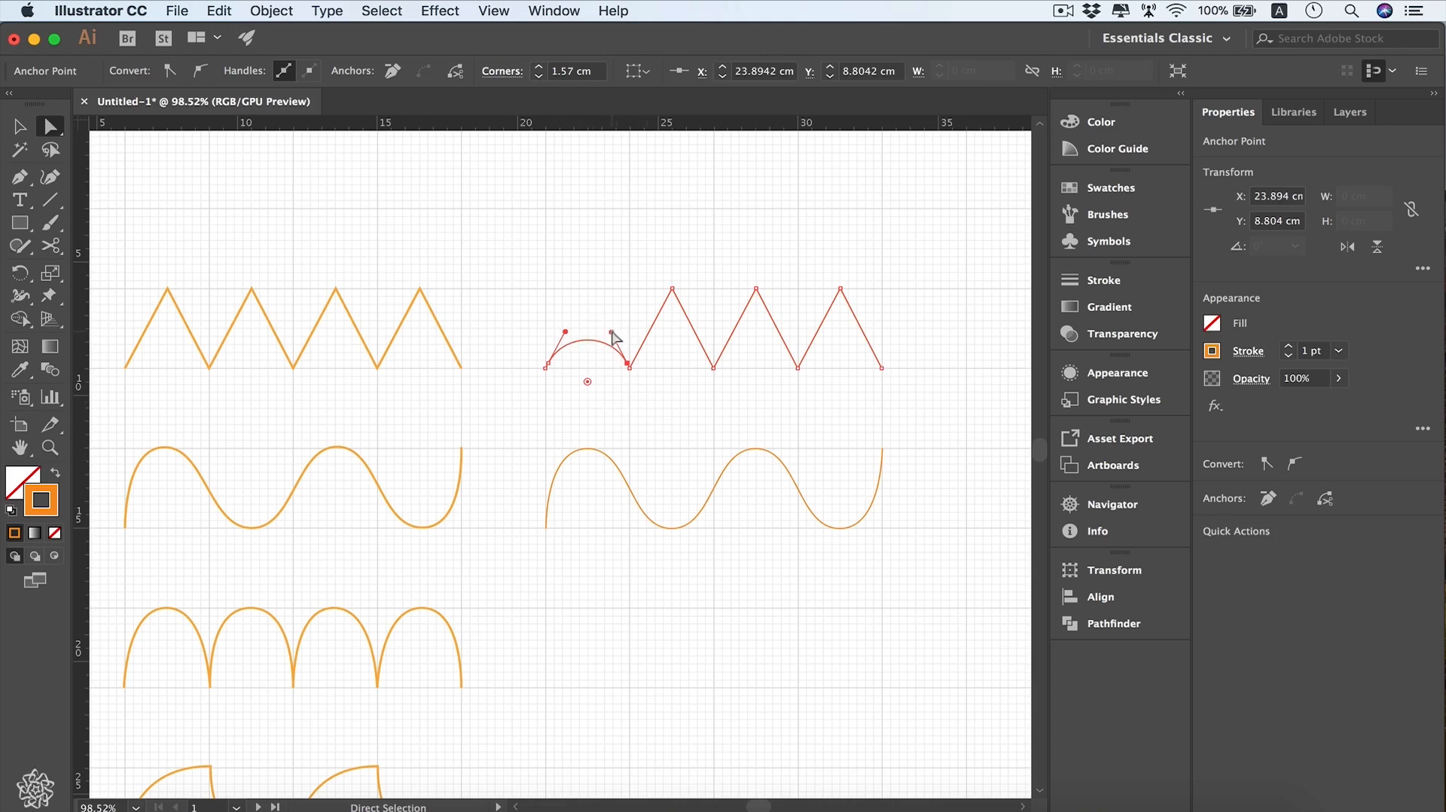
left_click_drag(612, 333, 615, 289)
left_click_drag(566, 333, 583, 336)
left_click_drag(649, 358, 653, 356)
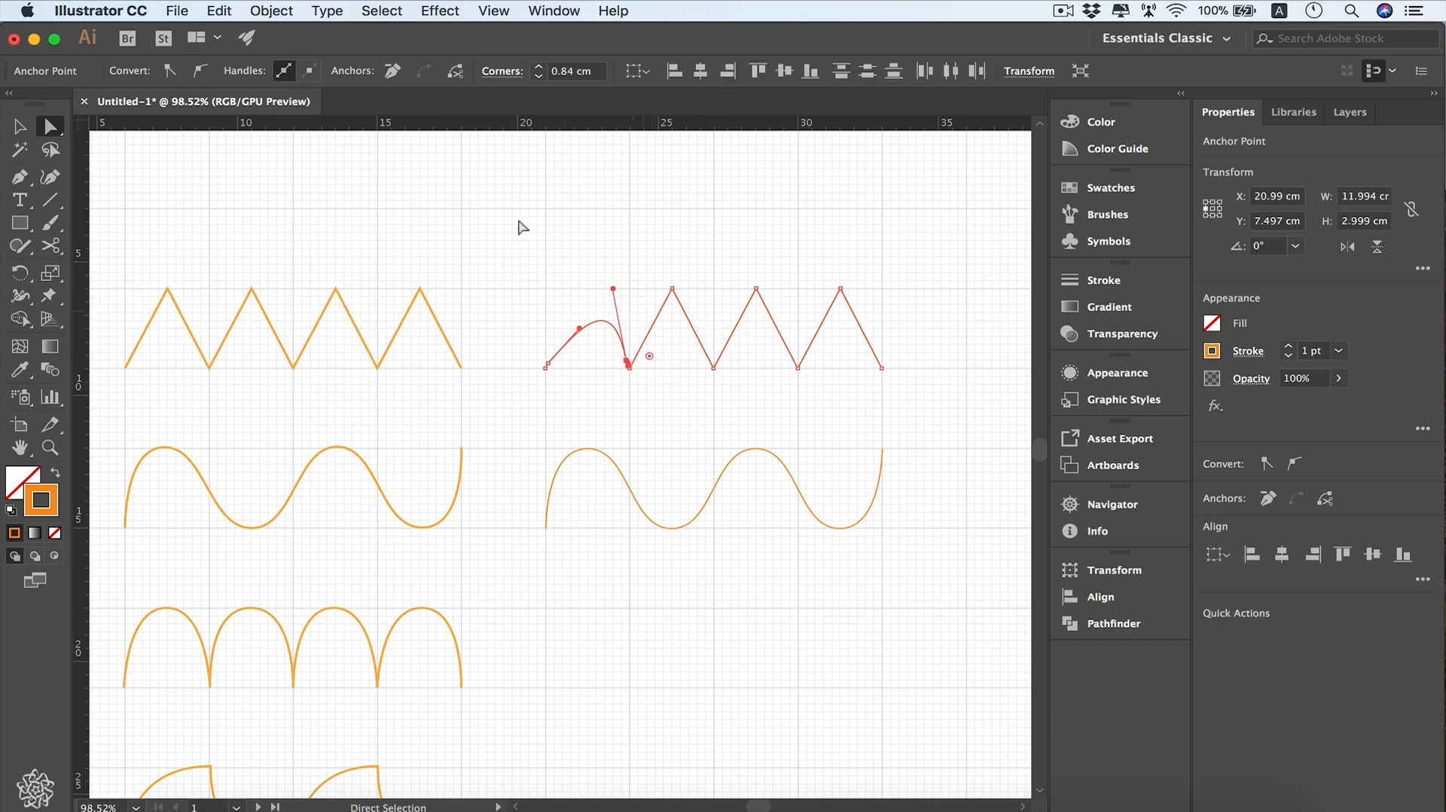
Step: Reshape the first peak into a tall arch with the Anchor Point tool, pulling one handle far upward and collapsing the other onto its anchor
left_click(23, 178)
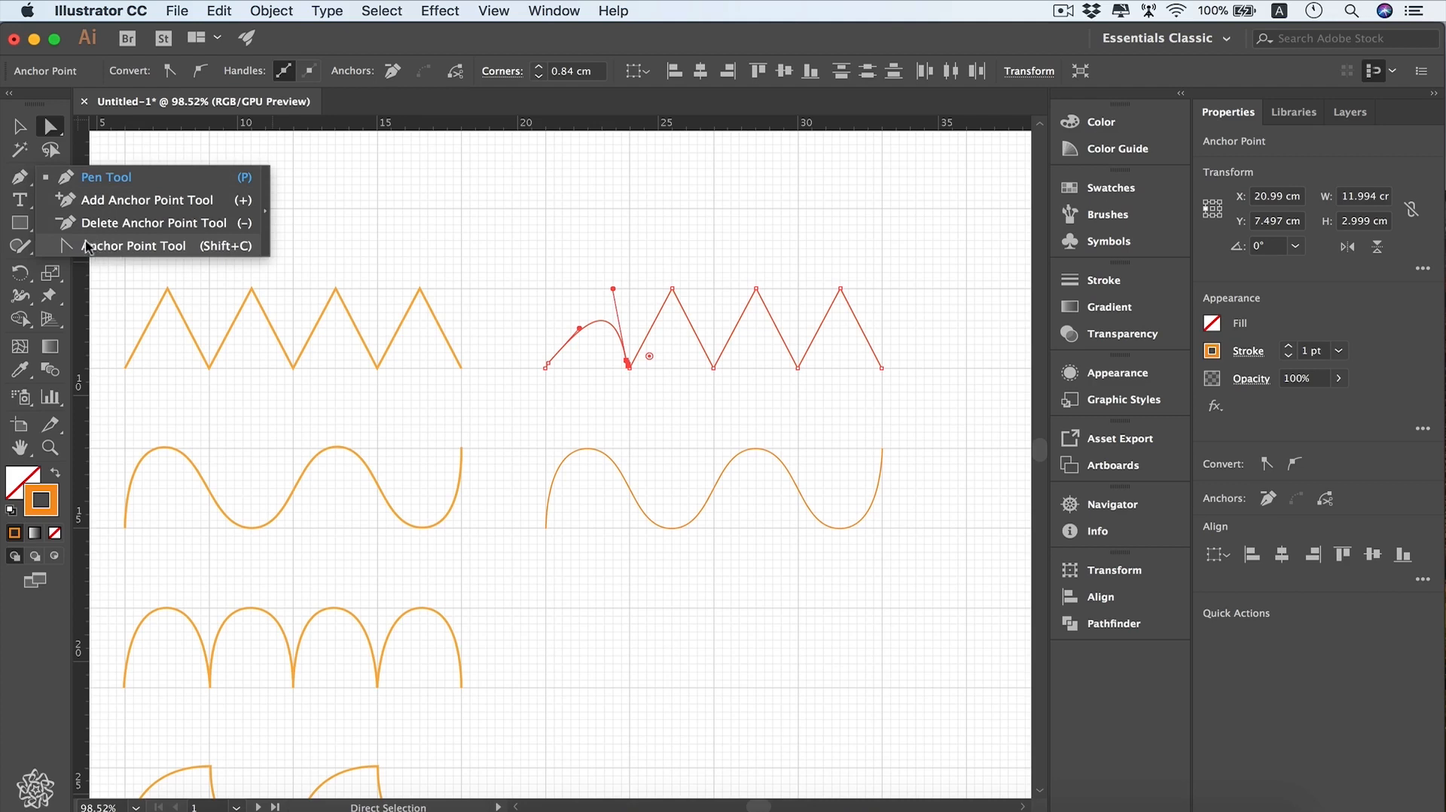
left_click(239, 248)
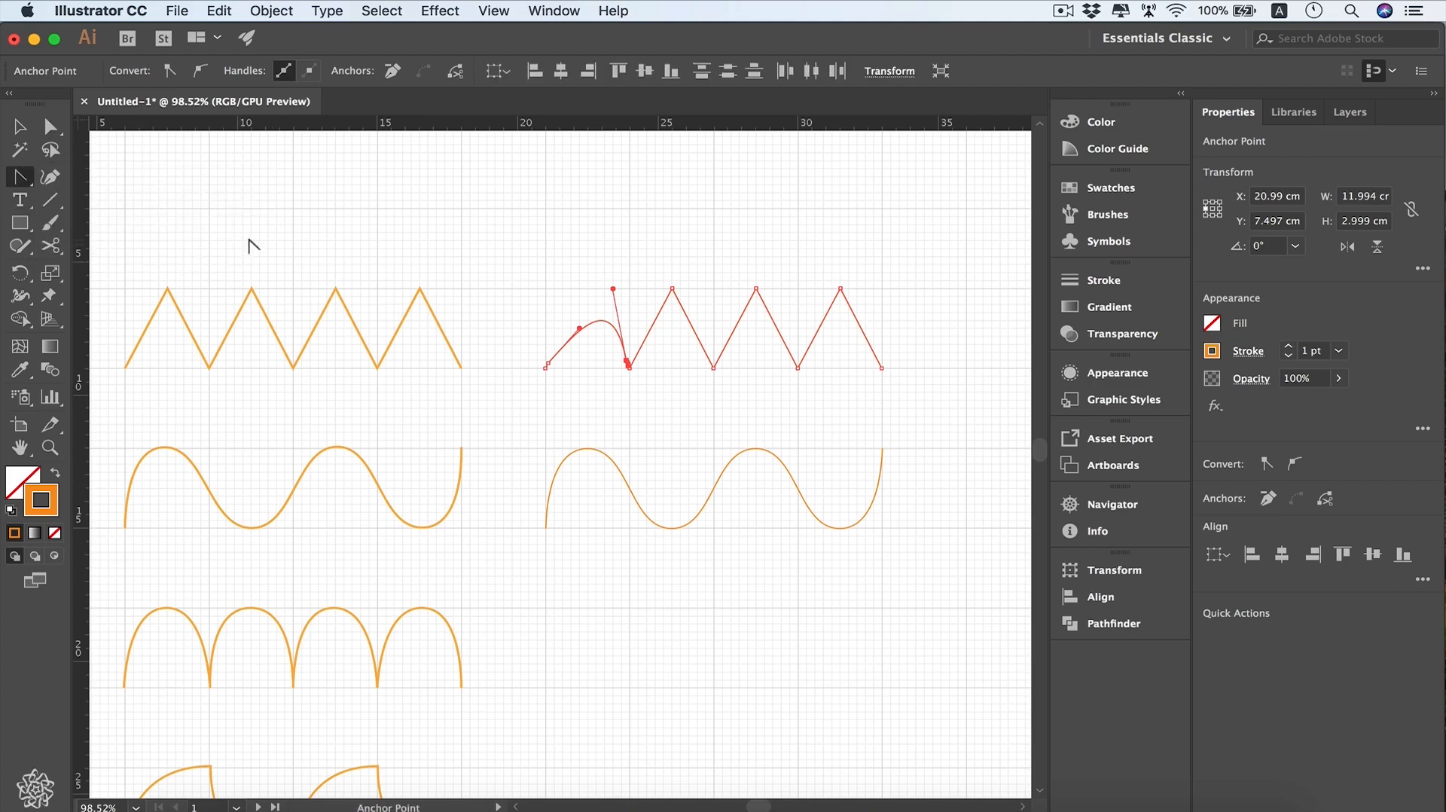
mouse_move(613, 288)
left_mouse_down()
mouse_move(629, 279)
mouse_move(589, 259)
mouse_move(614, 264)
left_mouse_up()
left_click_drag(579, 328, 479, 319)
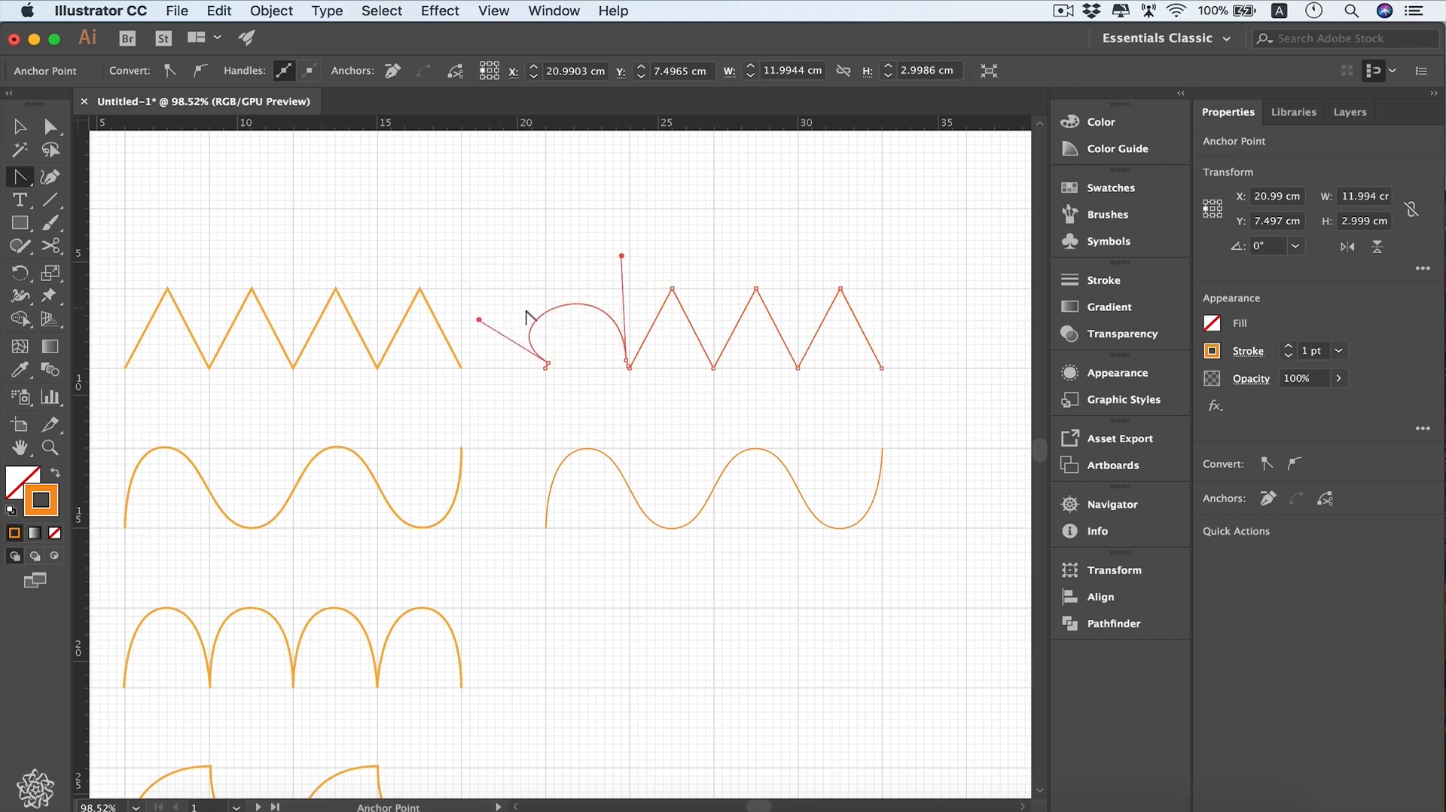
left_click_drag(622, 257, 630, 371)
left_click_drag(480, 319, 599, 213)
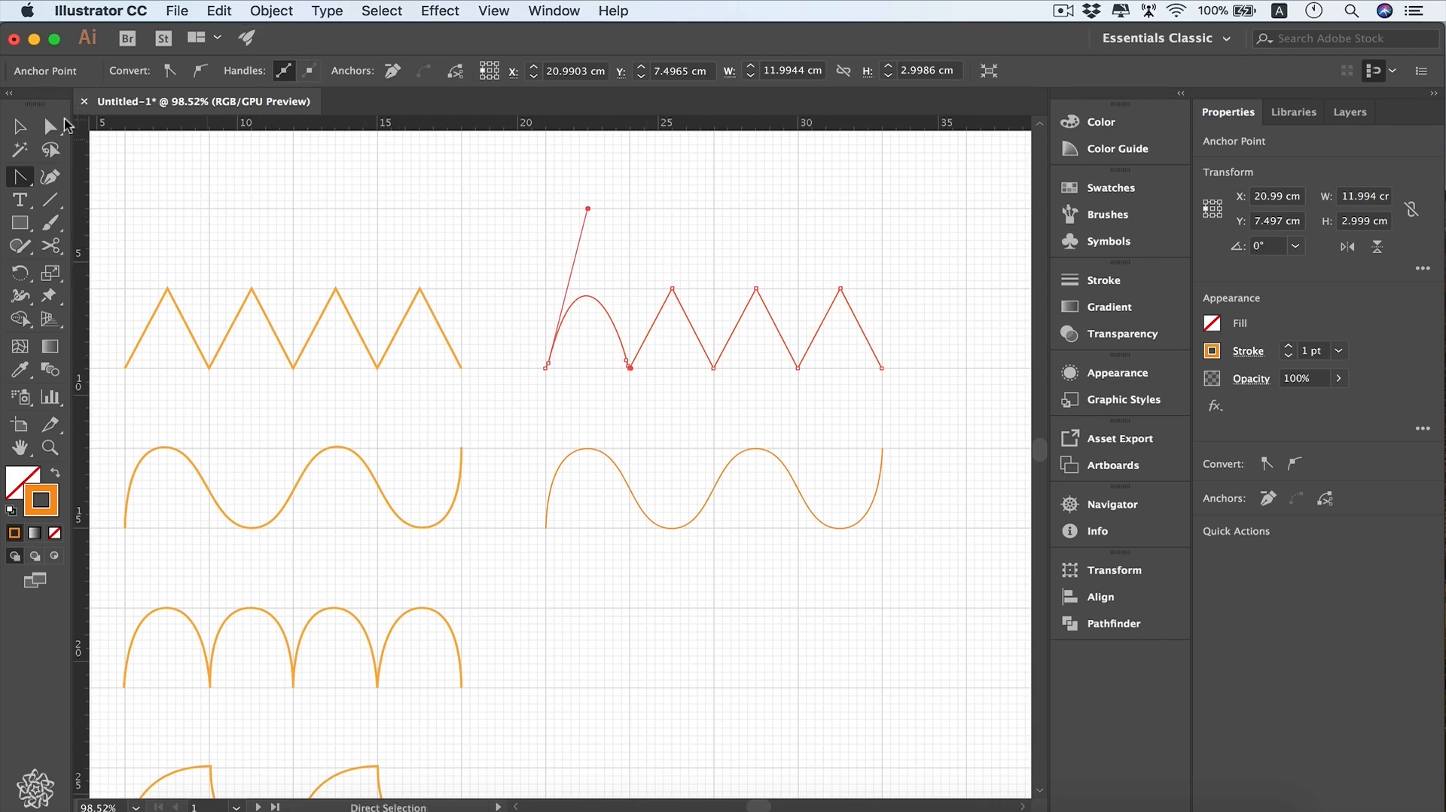
Step: Toggle handle display for the drawn wave's first three anchor points, then remove those points and undo the removal
left_click(49, 128)
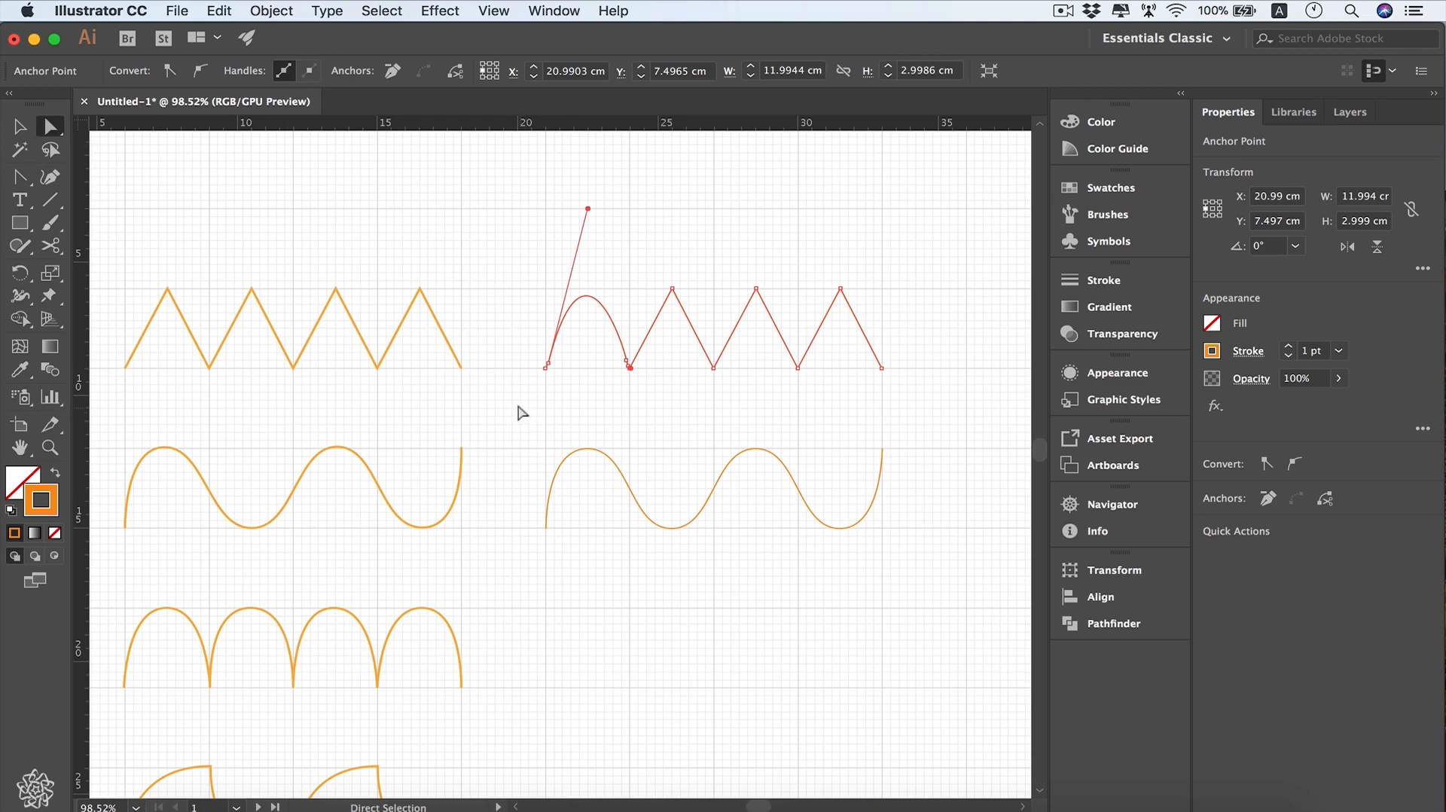
left_click_drag(519, 411, 700, 581)
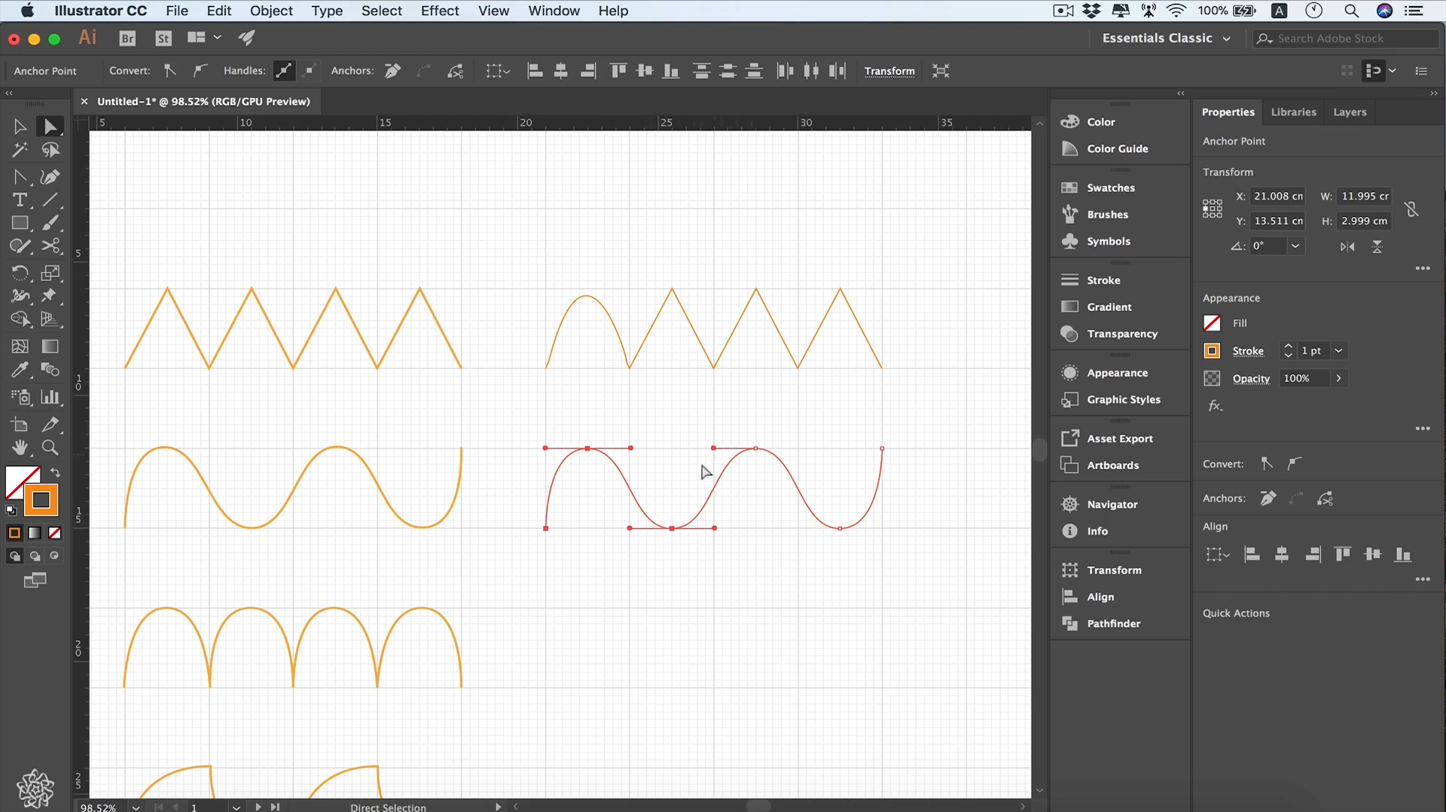
left_click(311, 73)
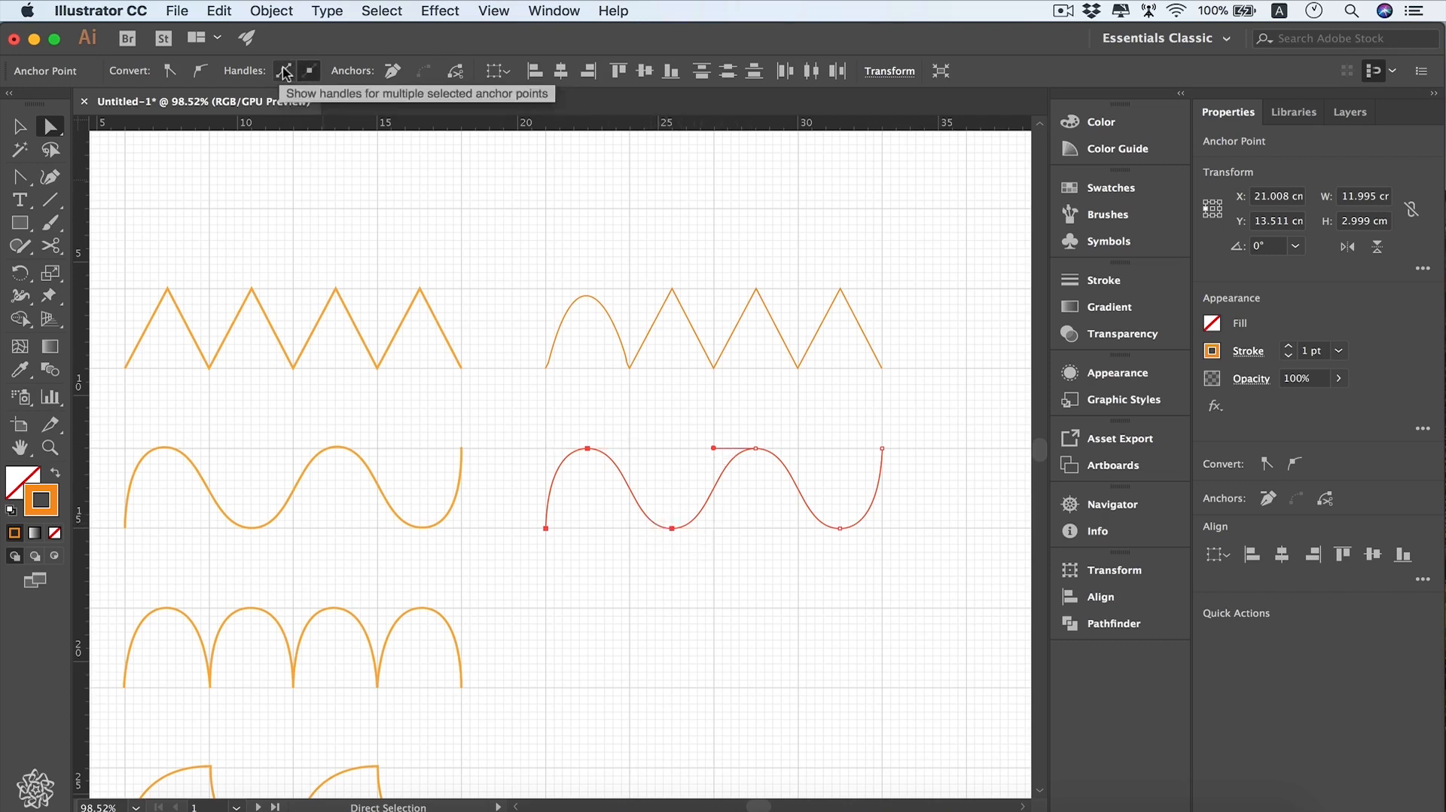
left_click(291, 71)
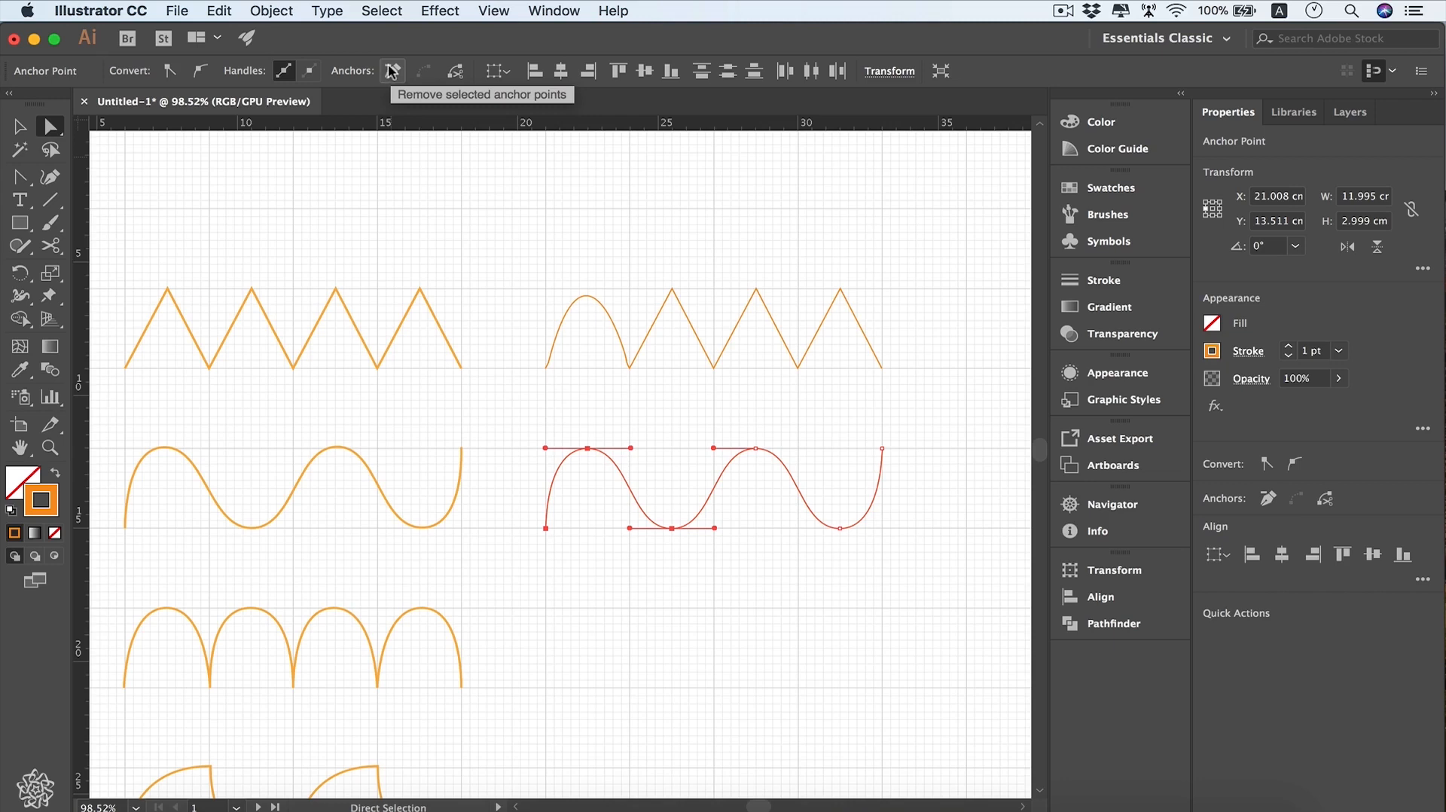
left_click(391, 71)
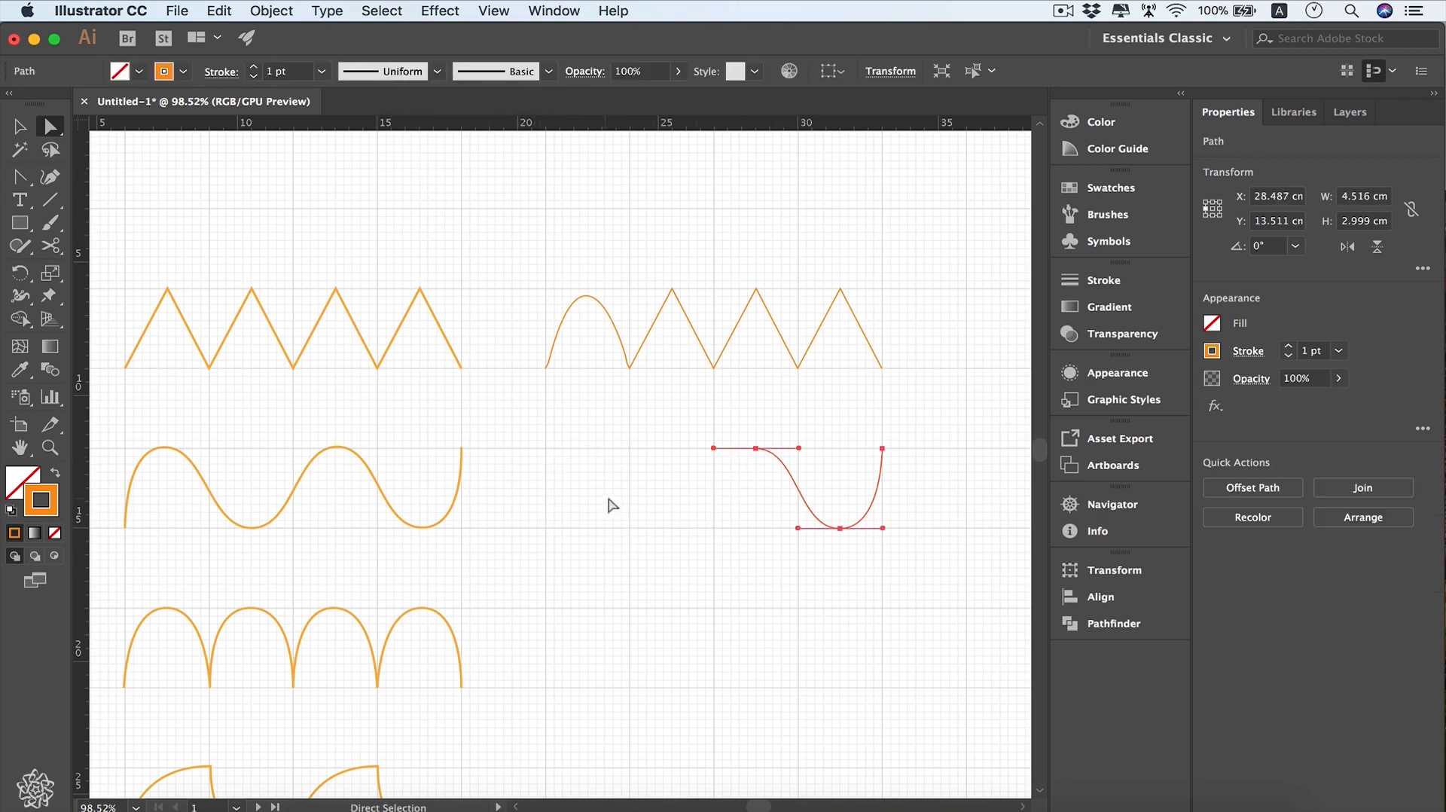
key("super+z")
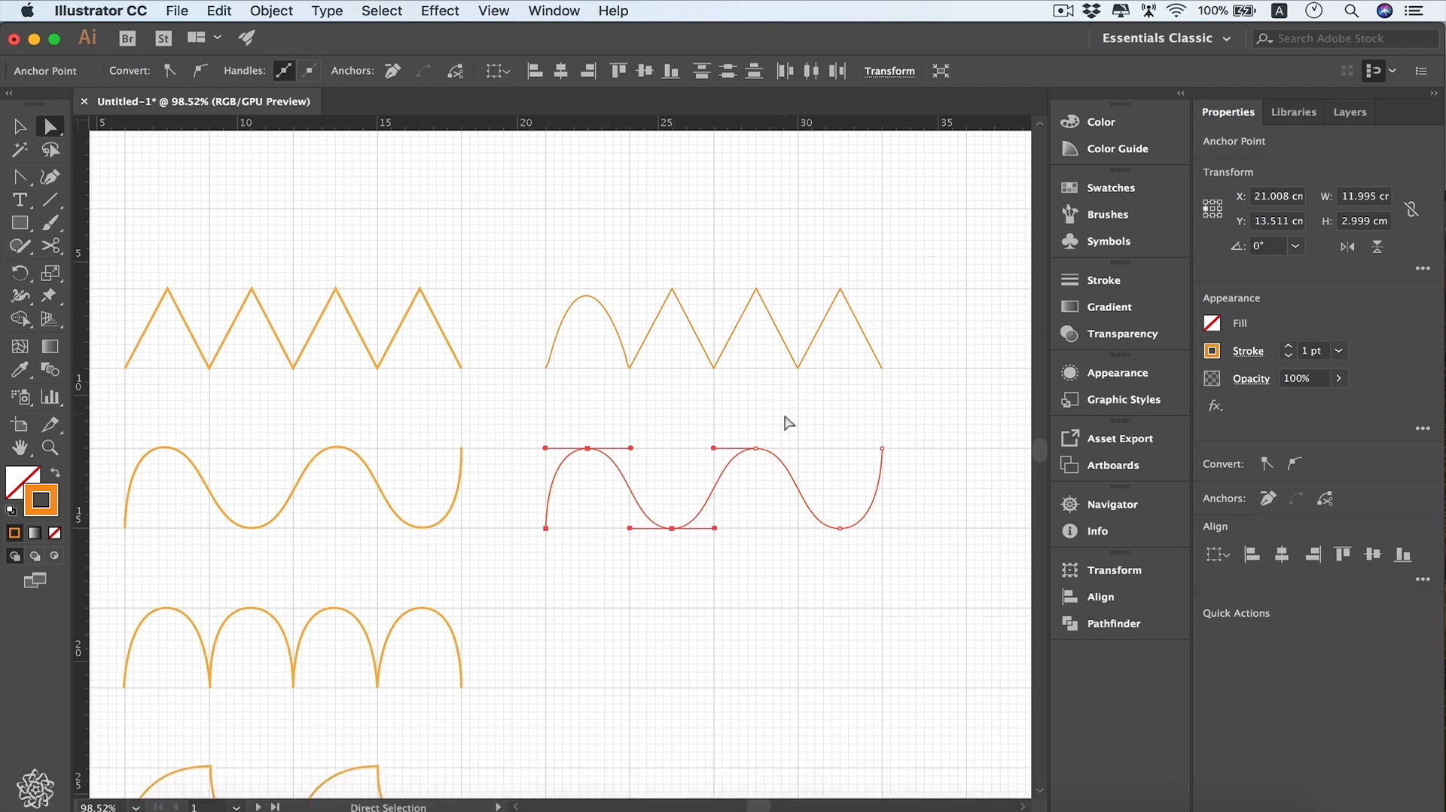
Step: Cut the drawn wave at its second crest's anchor point and shift the right-hand piece about 0.6 cm to the right
left_click_drag(786, 435, 725, 499)
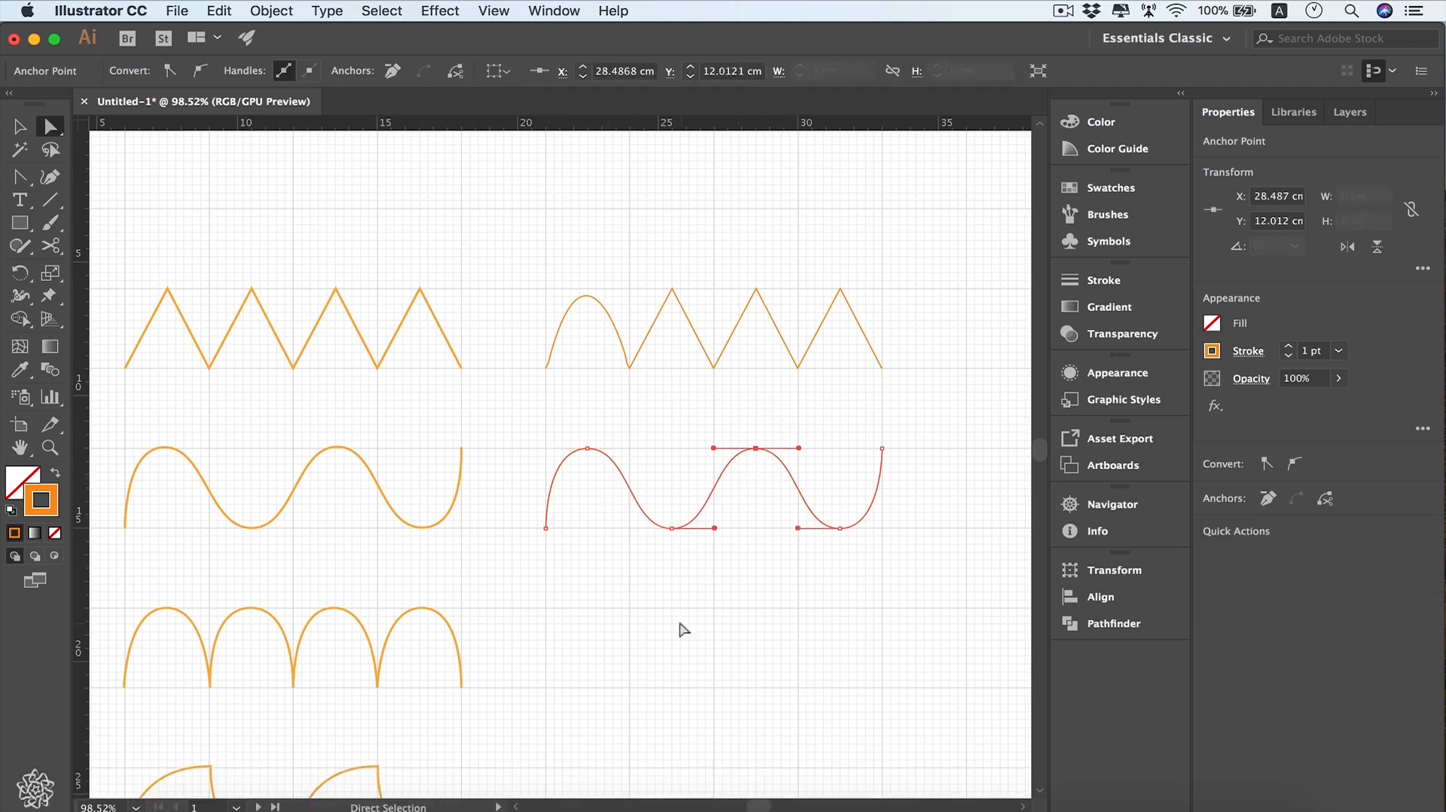
left_click(456, 73)
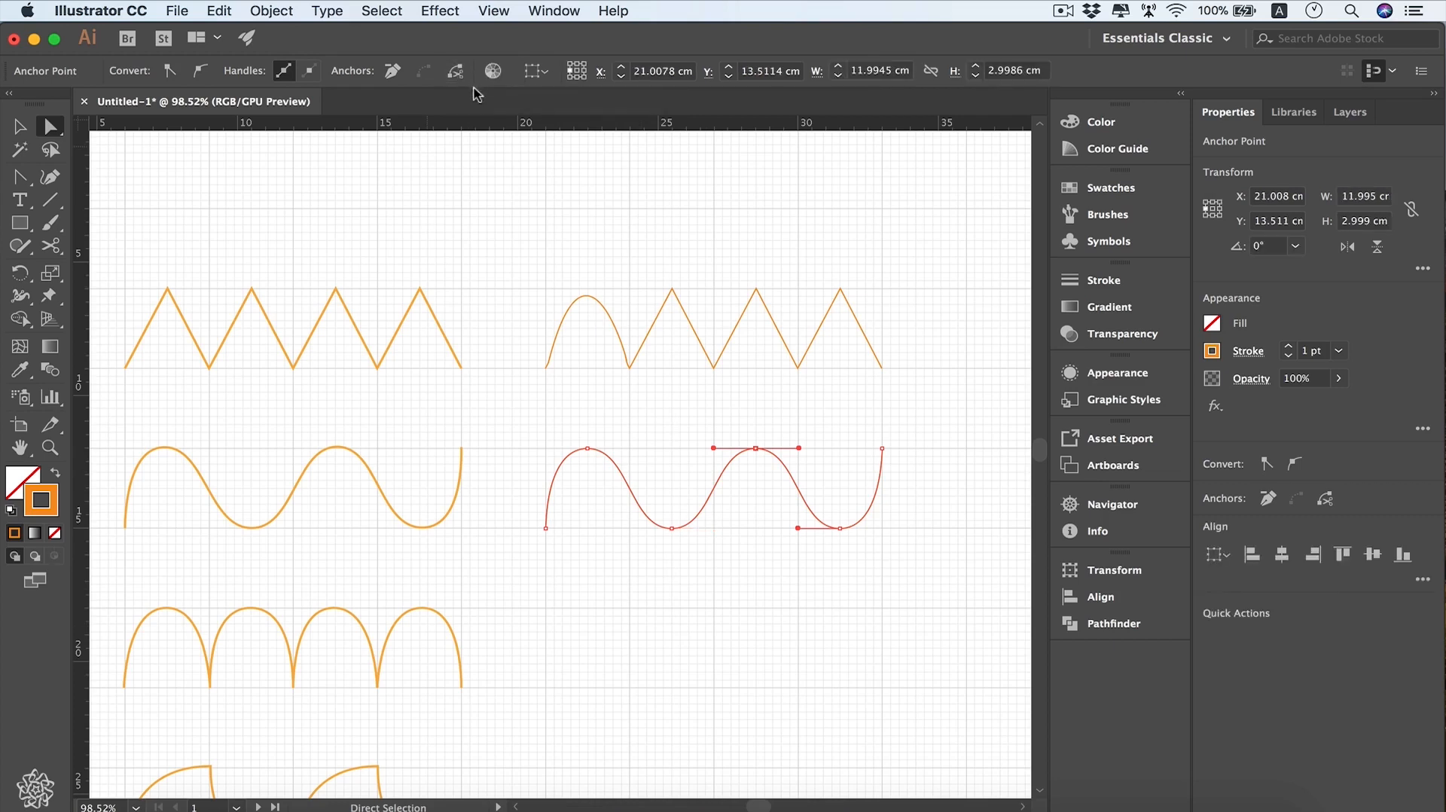
left_click(891, 417)
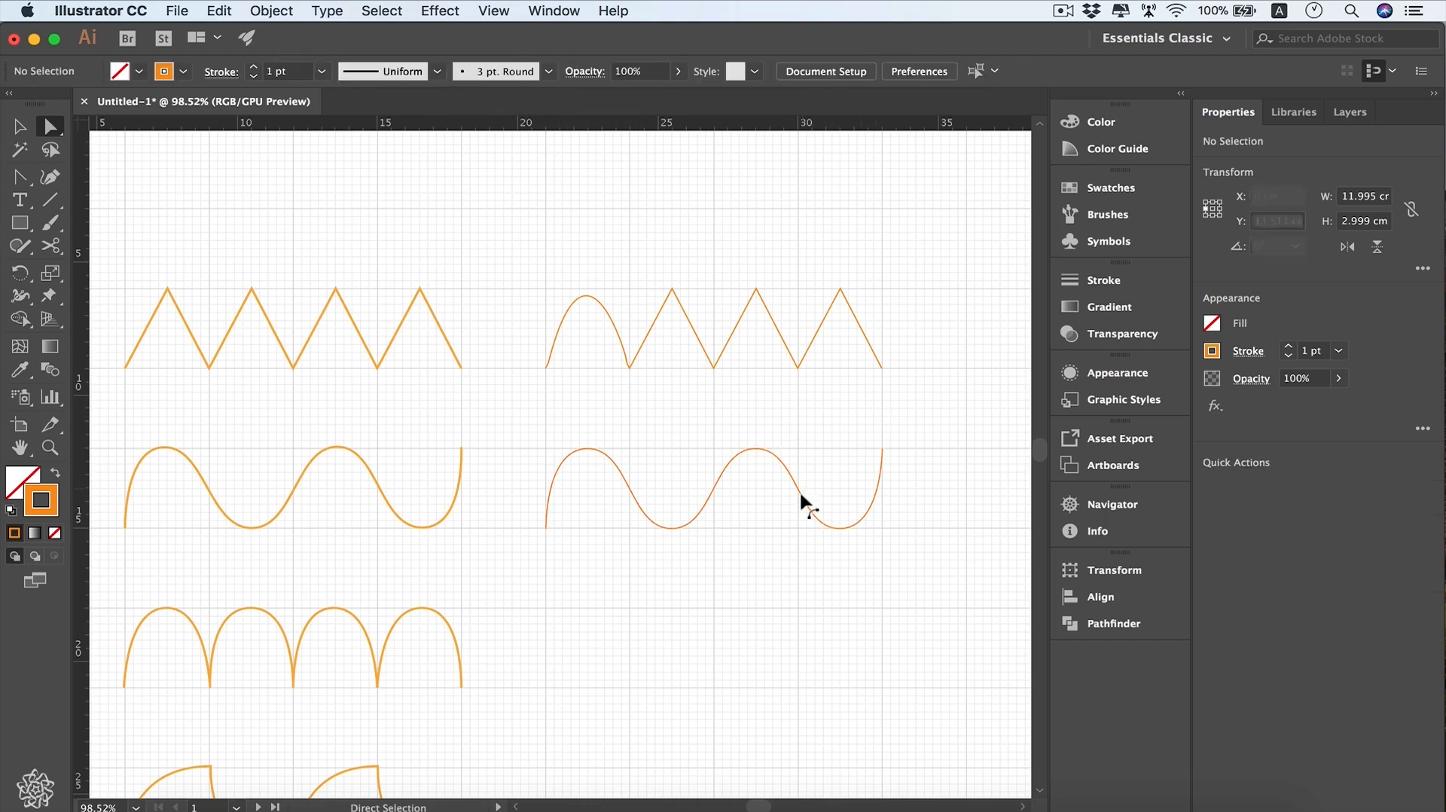
key("v")
left_click(812, 511)
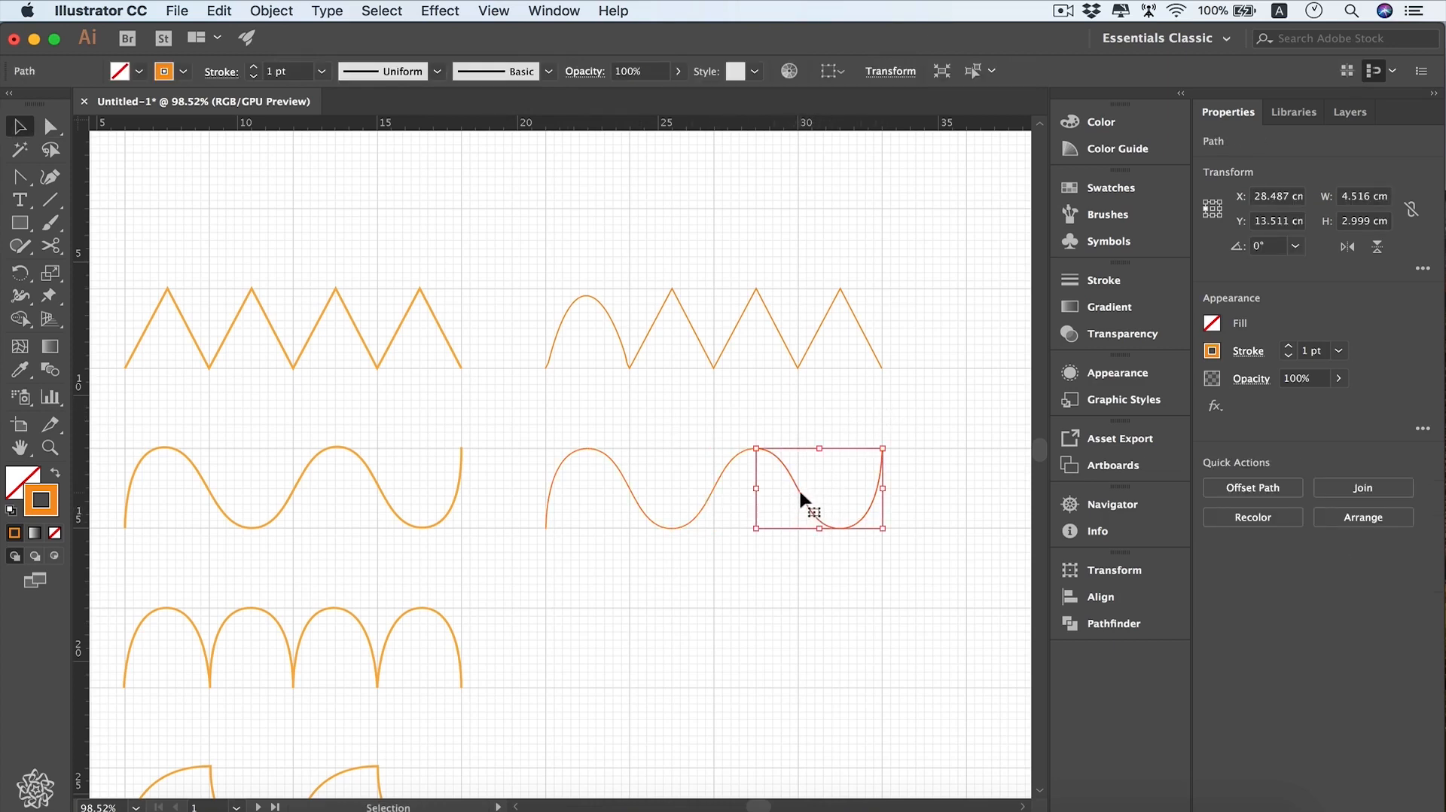
left_click_drag(800, 492, 815, 495)
left_click(770, 458)
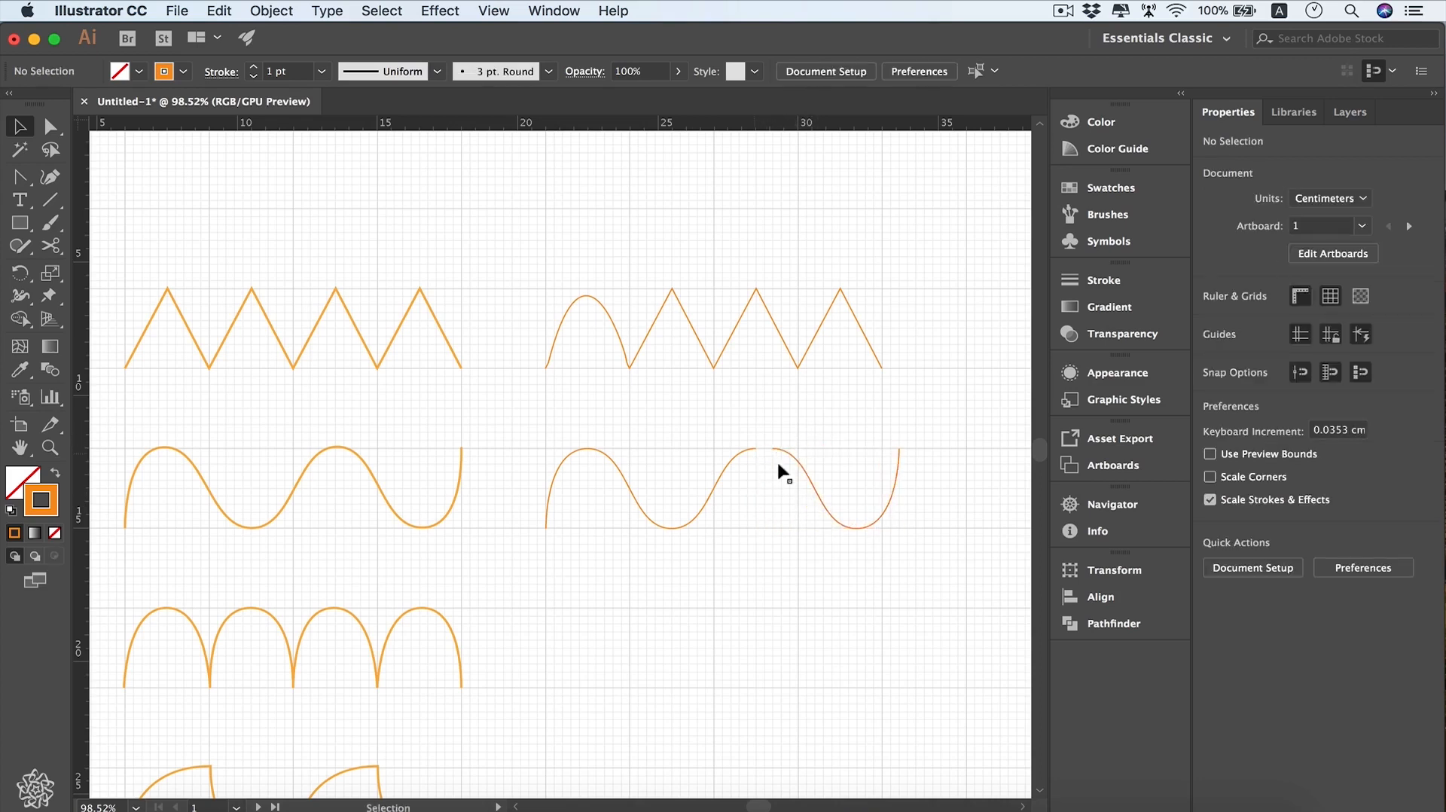
Step: Move the cut piece of the wave back against the second crest and connect the two end points into one path
left_click(826, 511)
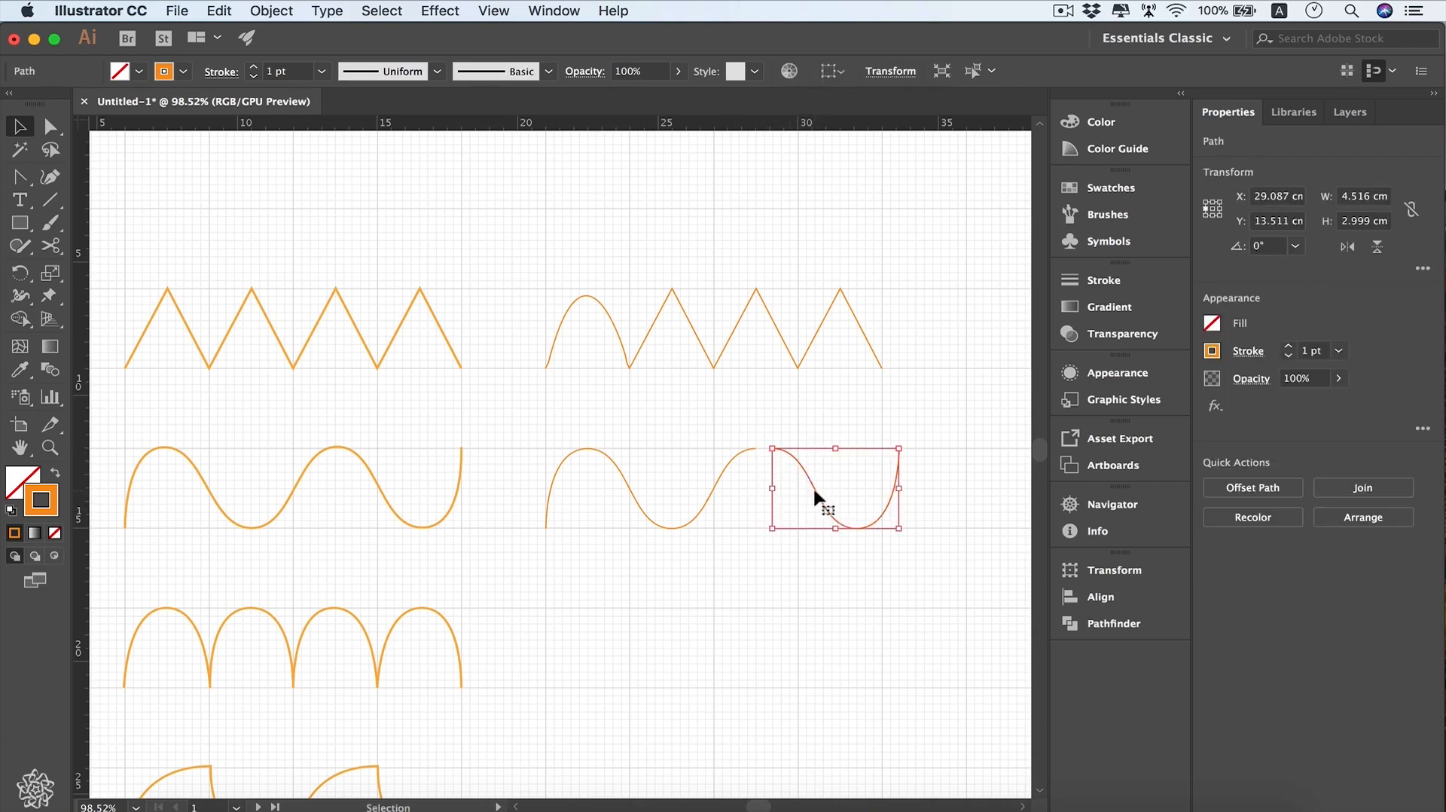
left_click_drag(814, 491, 755, 457)
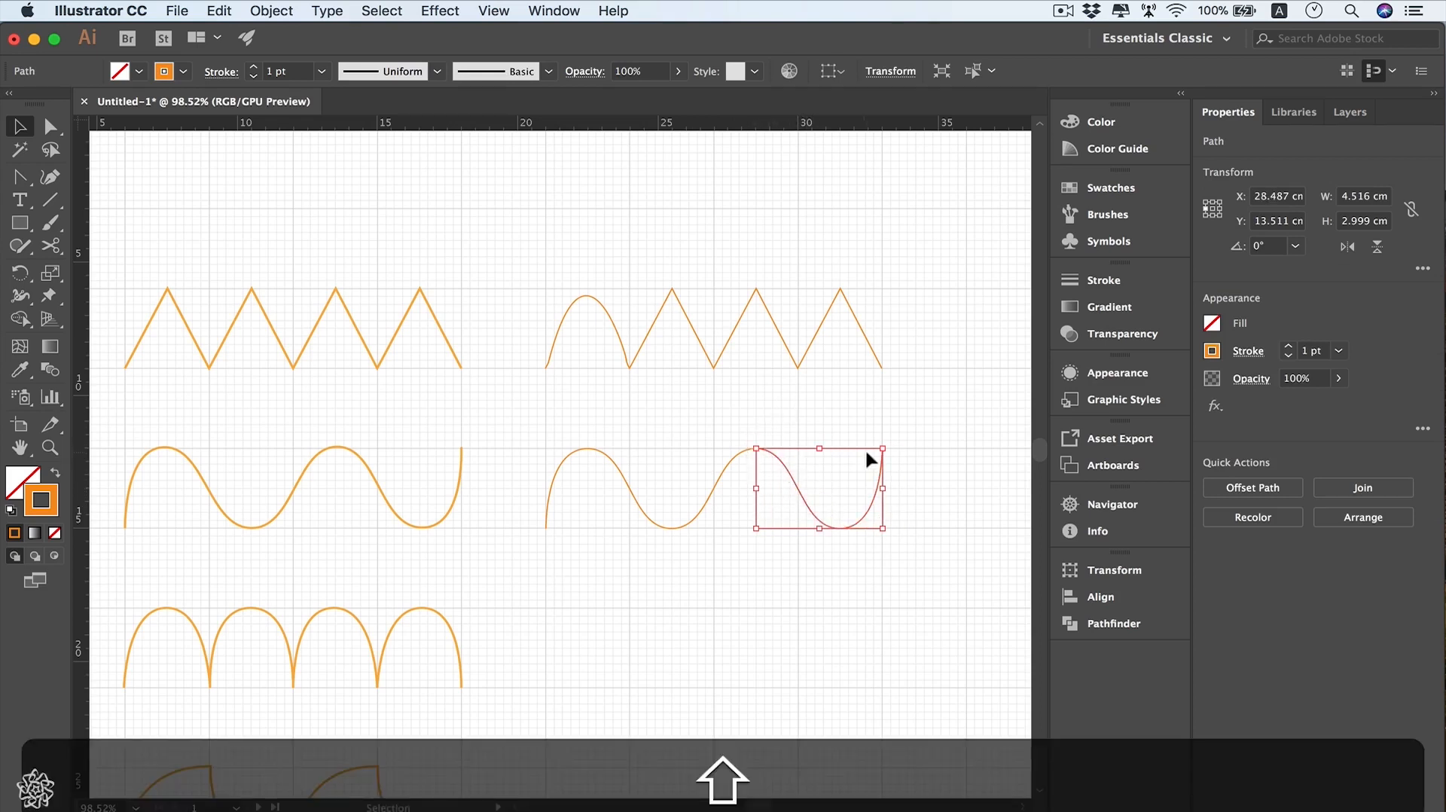
left_click(826, 475, "shift")
key("a")
left_click_drag(781, 428, 742, 482)
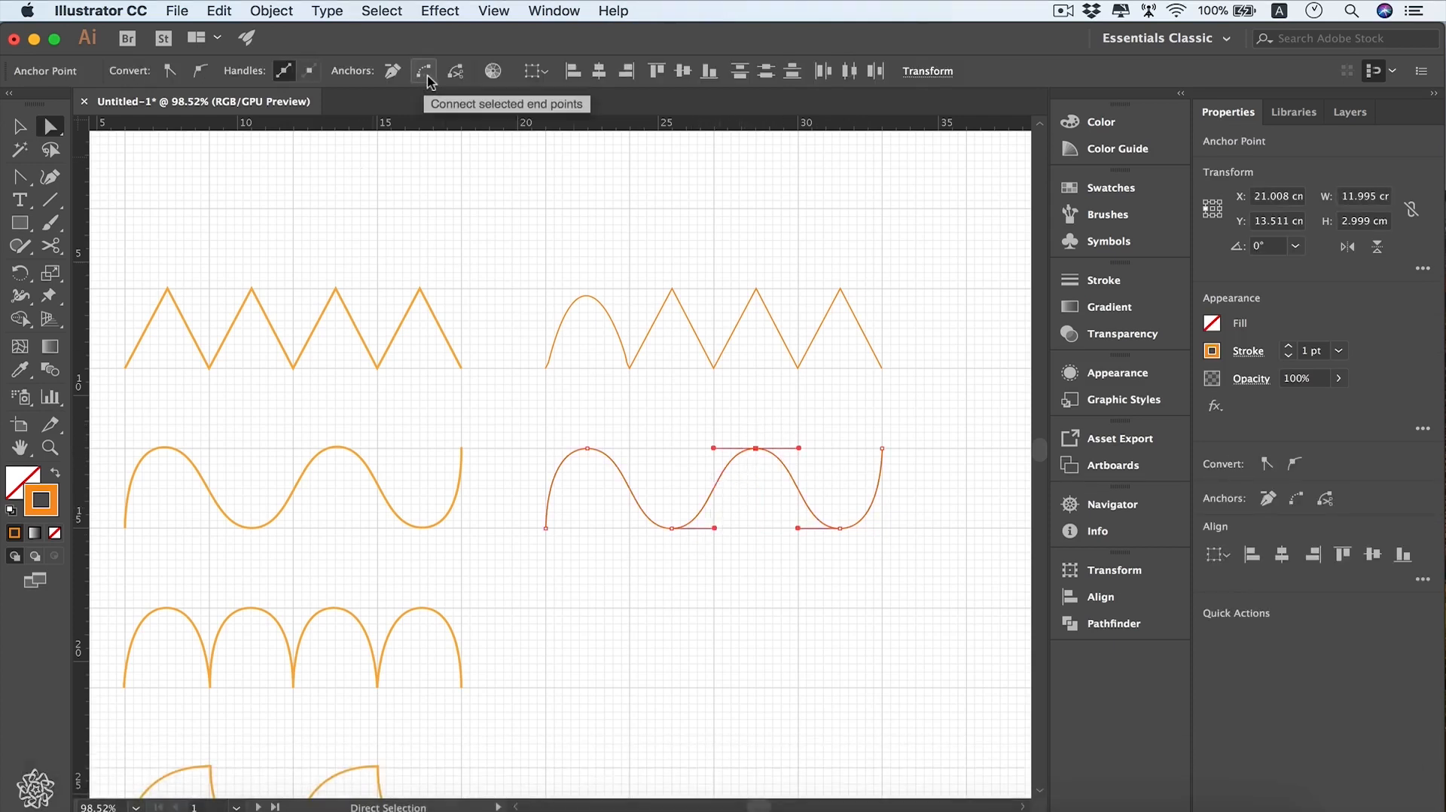
left_click(425, 76)
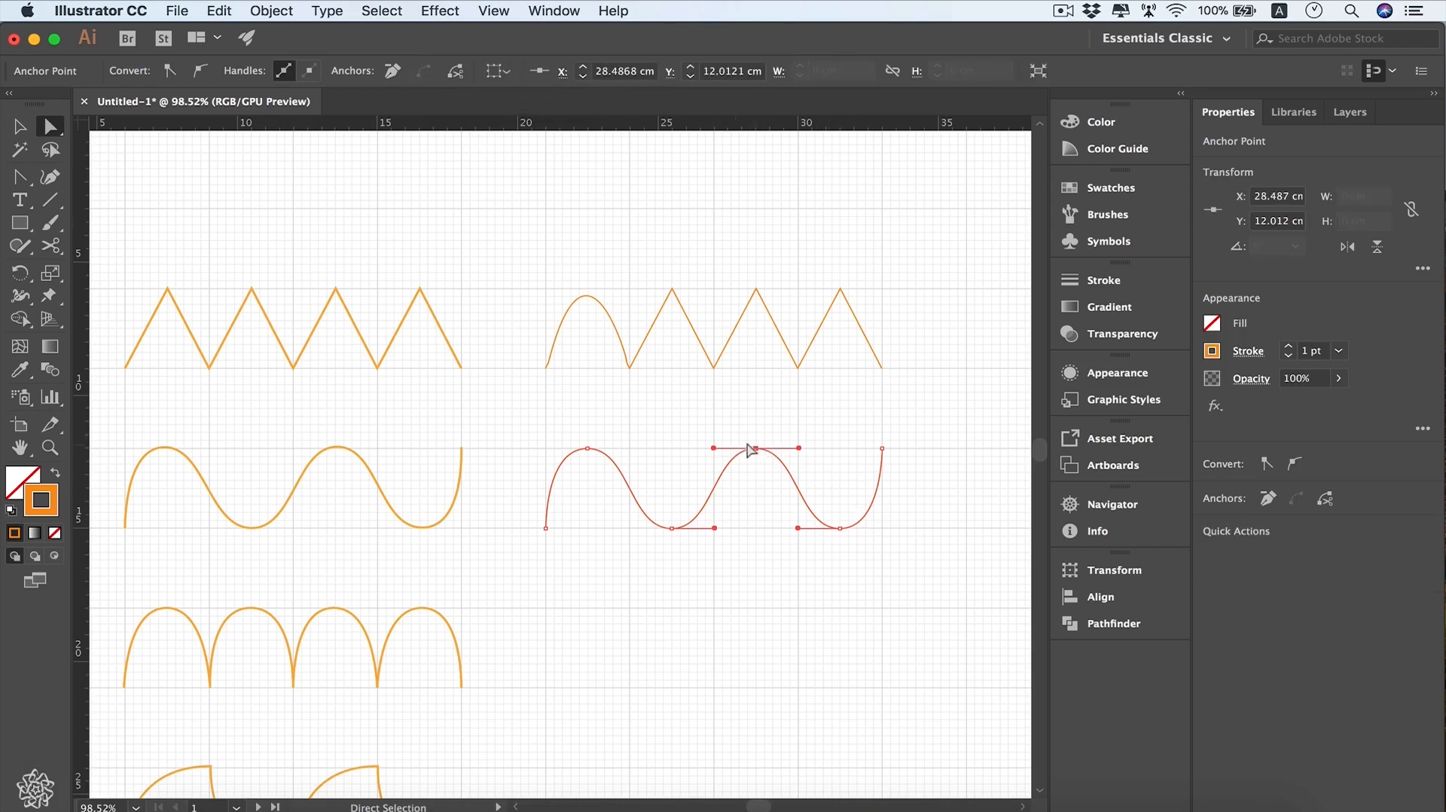
key("v")
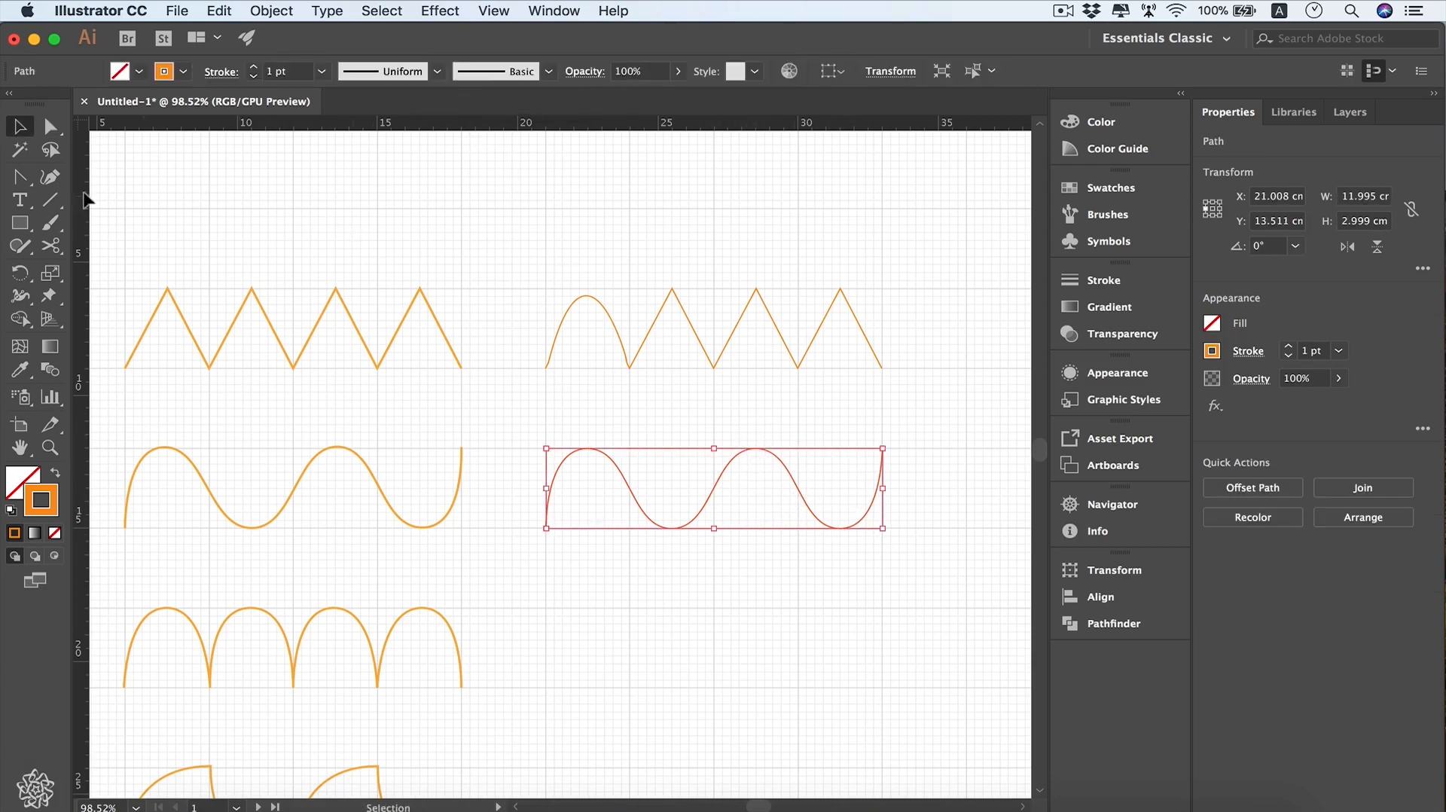
Step: Draw an open path of four arches about 12 cm wide and 3 cm high from X 21 cm, Y 21 cm, with smooth tops and corner valleys
left_click_drag(23, 182, 179, 182)
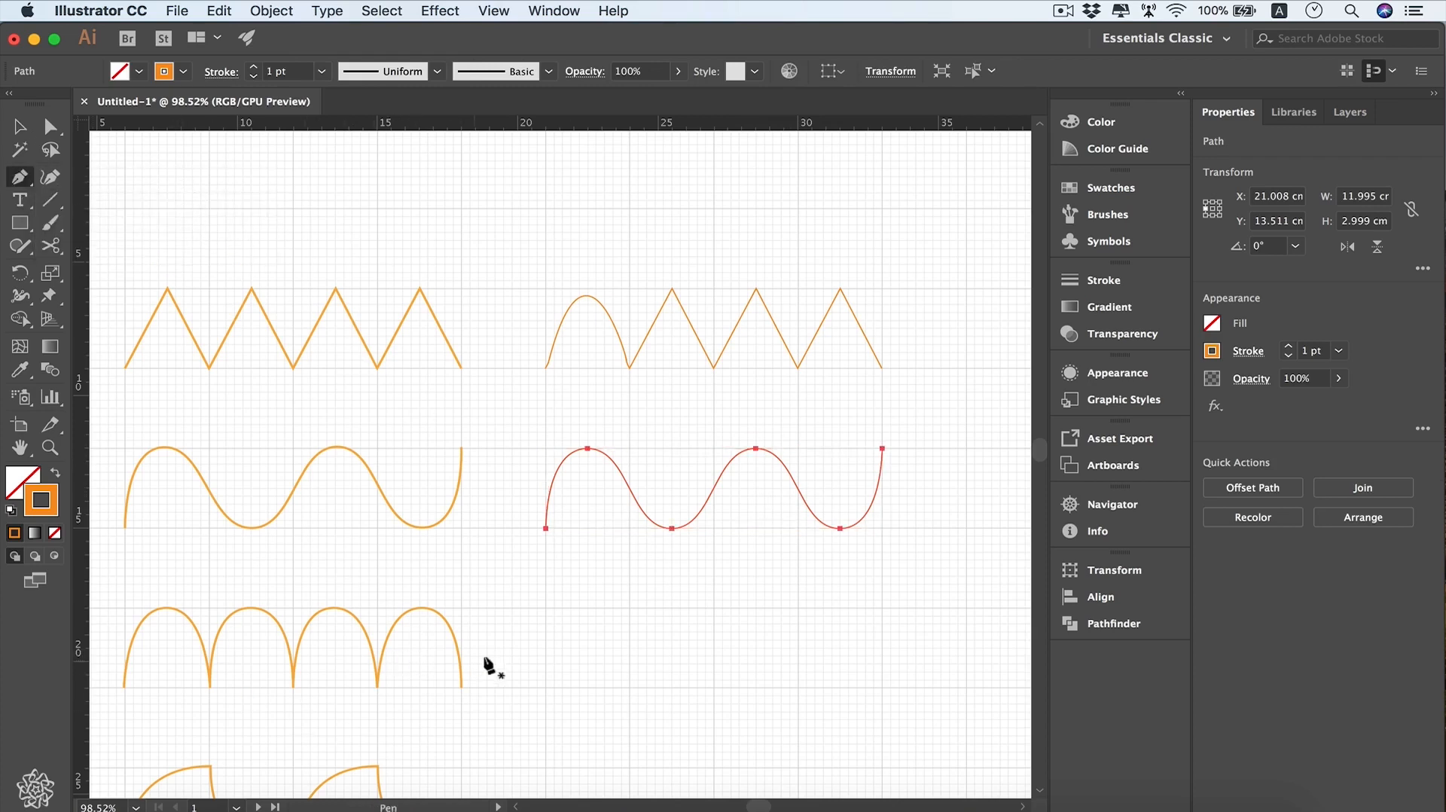
left_click(545, 687)
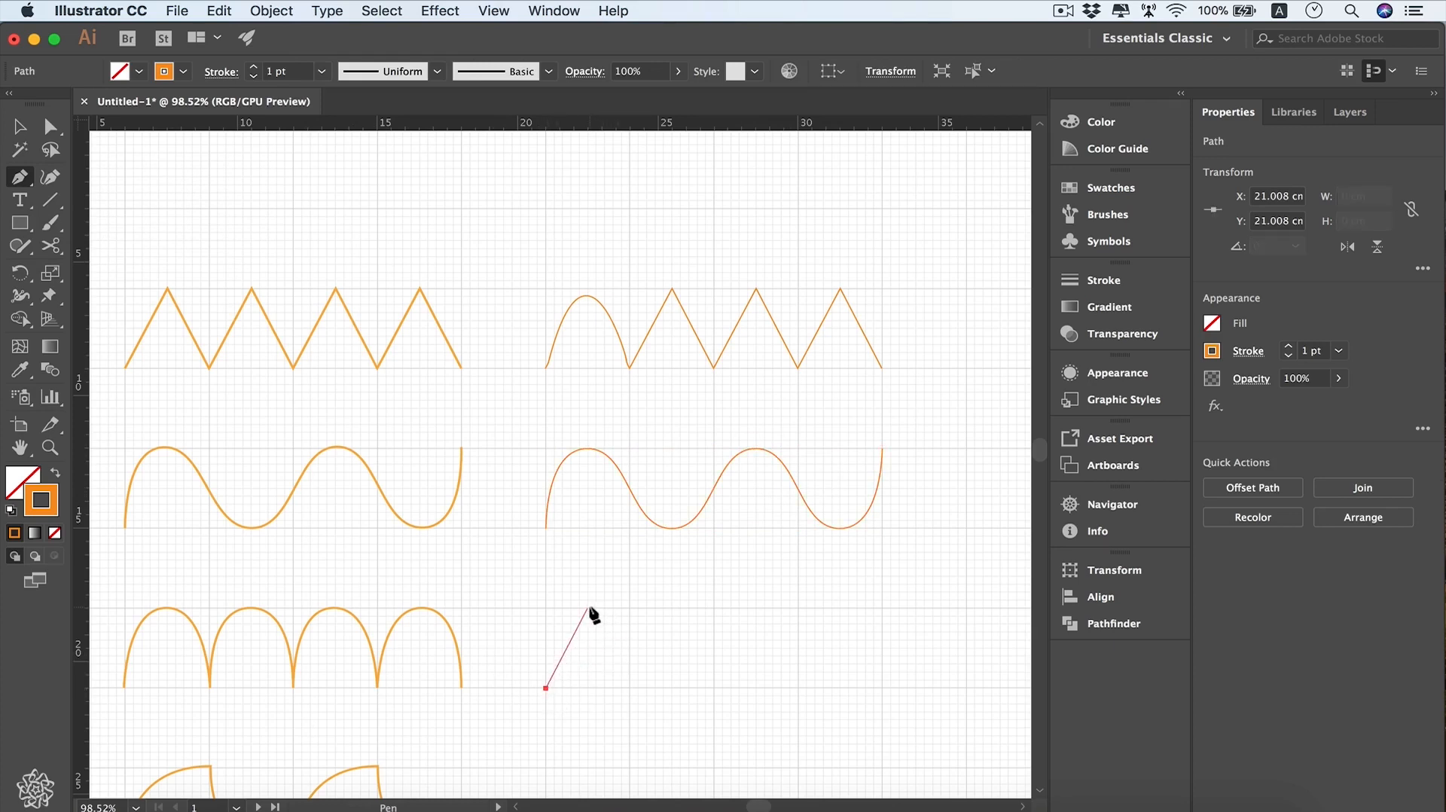
left_click_drag(588, 607, 630, 608)
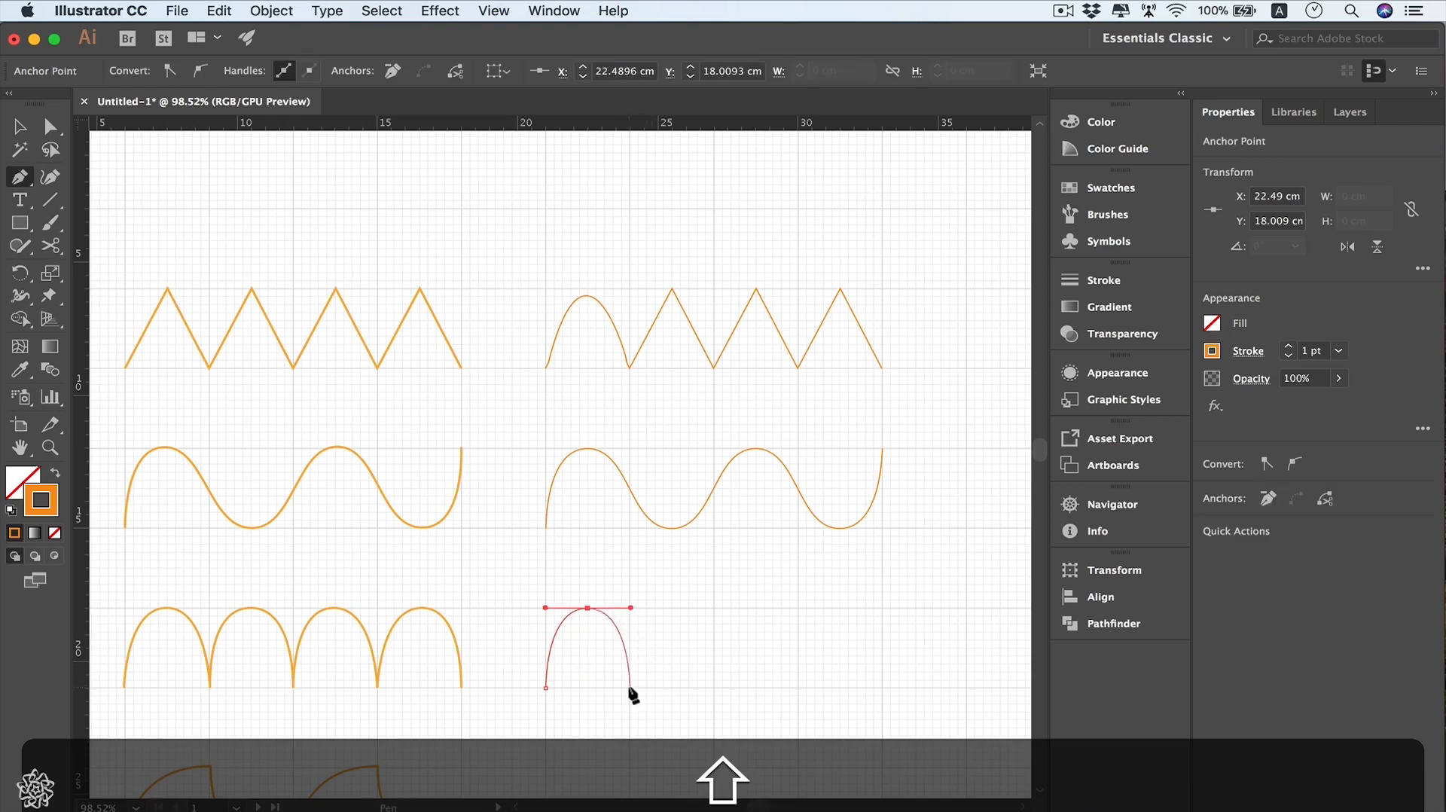
left_click(631, 687)
left_click_drag(672, 607, 714, 608)
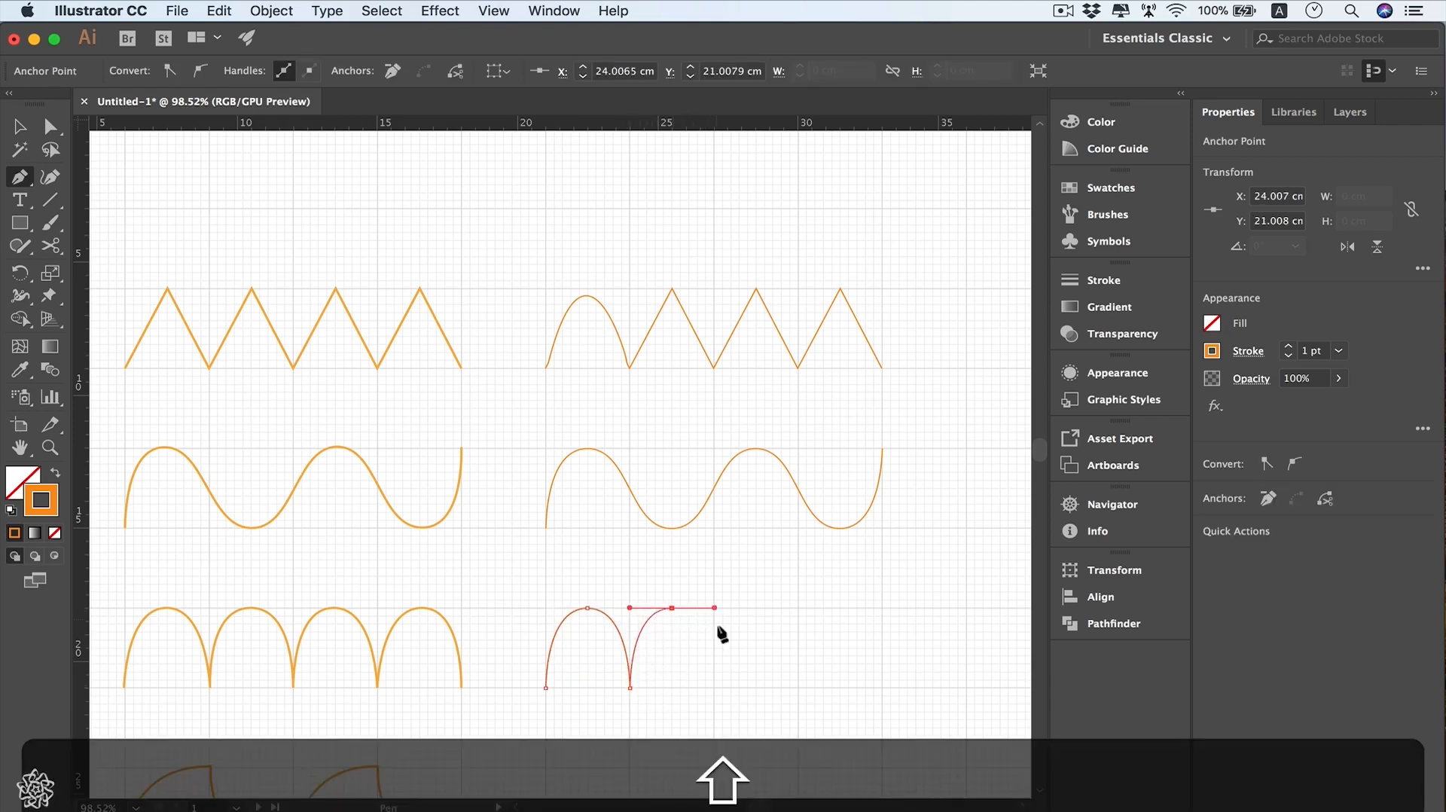
left_click(714, 687)
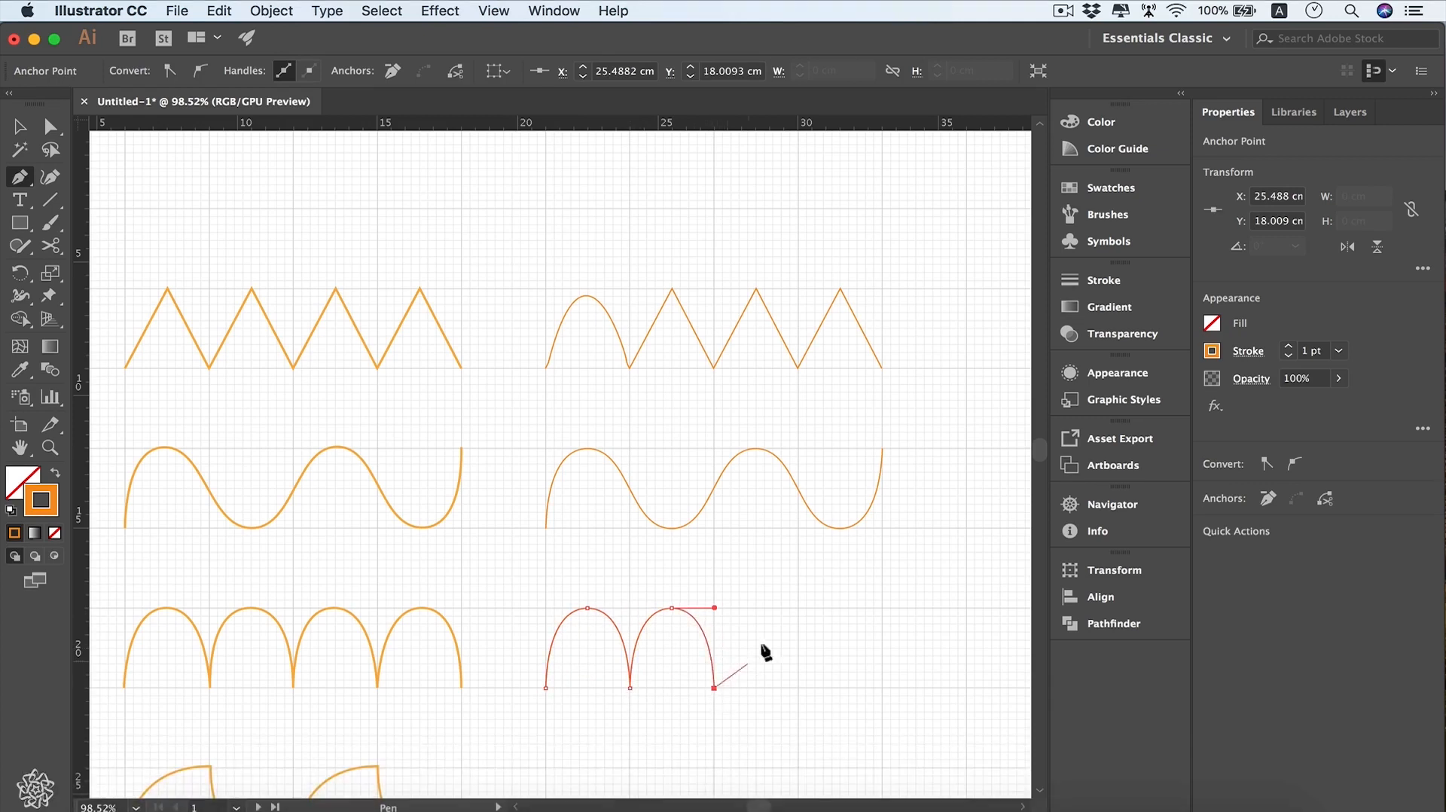
left_click_drag(756, 607, 796, 609)
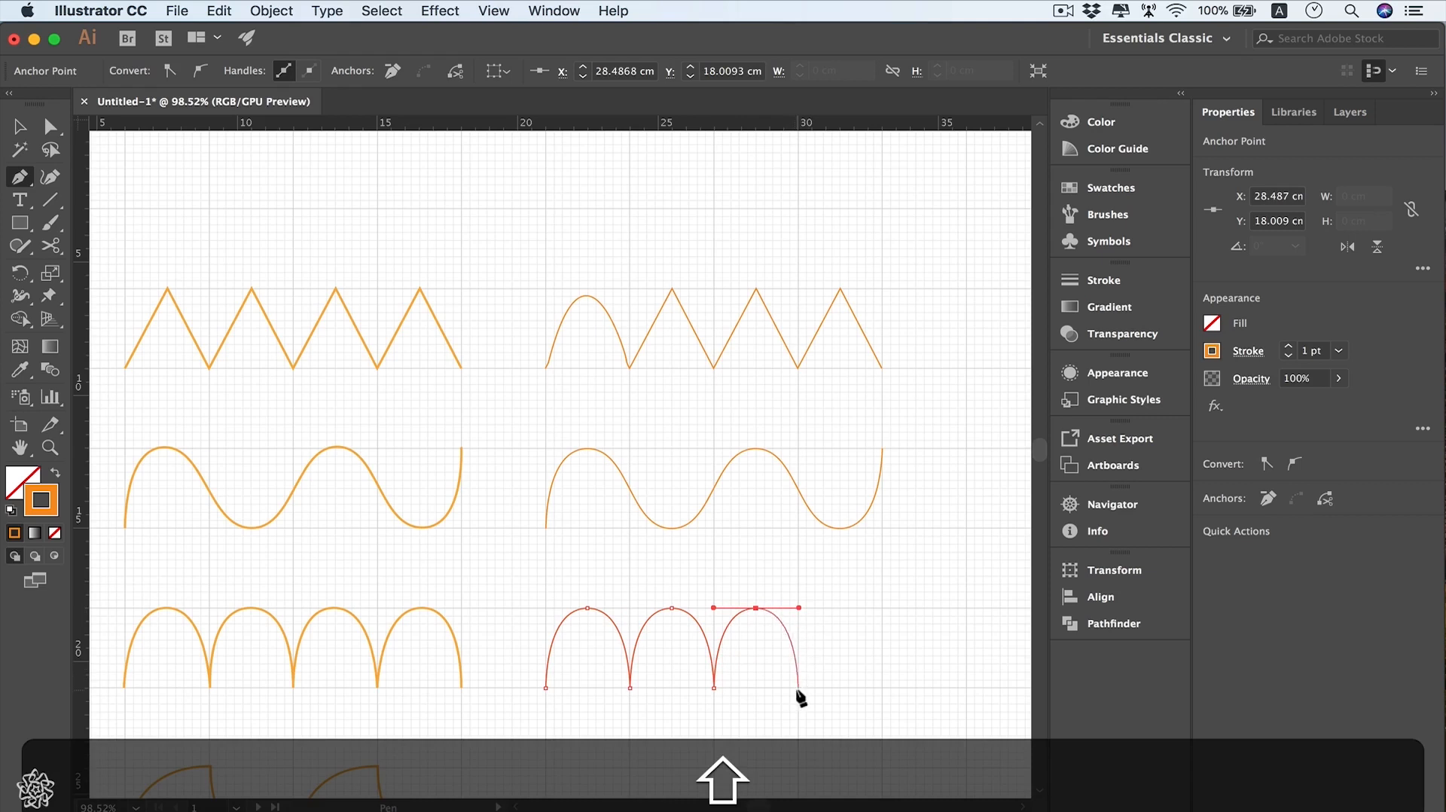
left_click(799, 688)
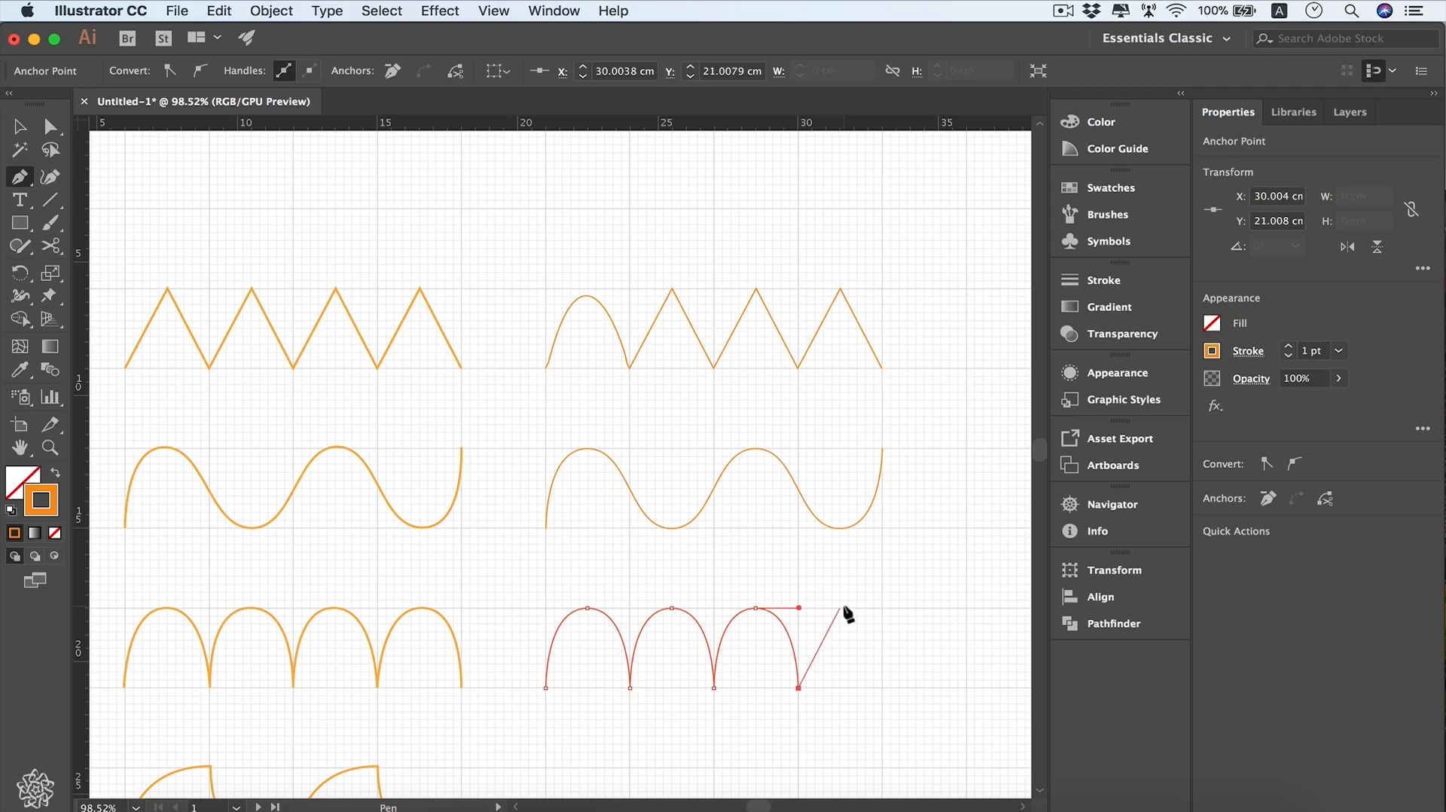
left_click_drag(841, 607, 881, 607)
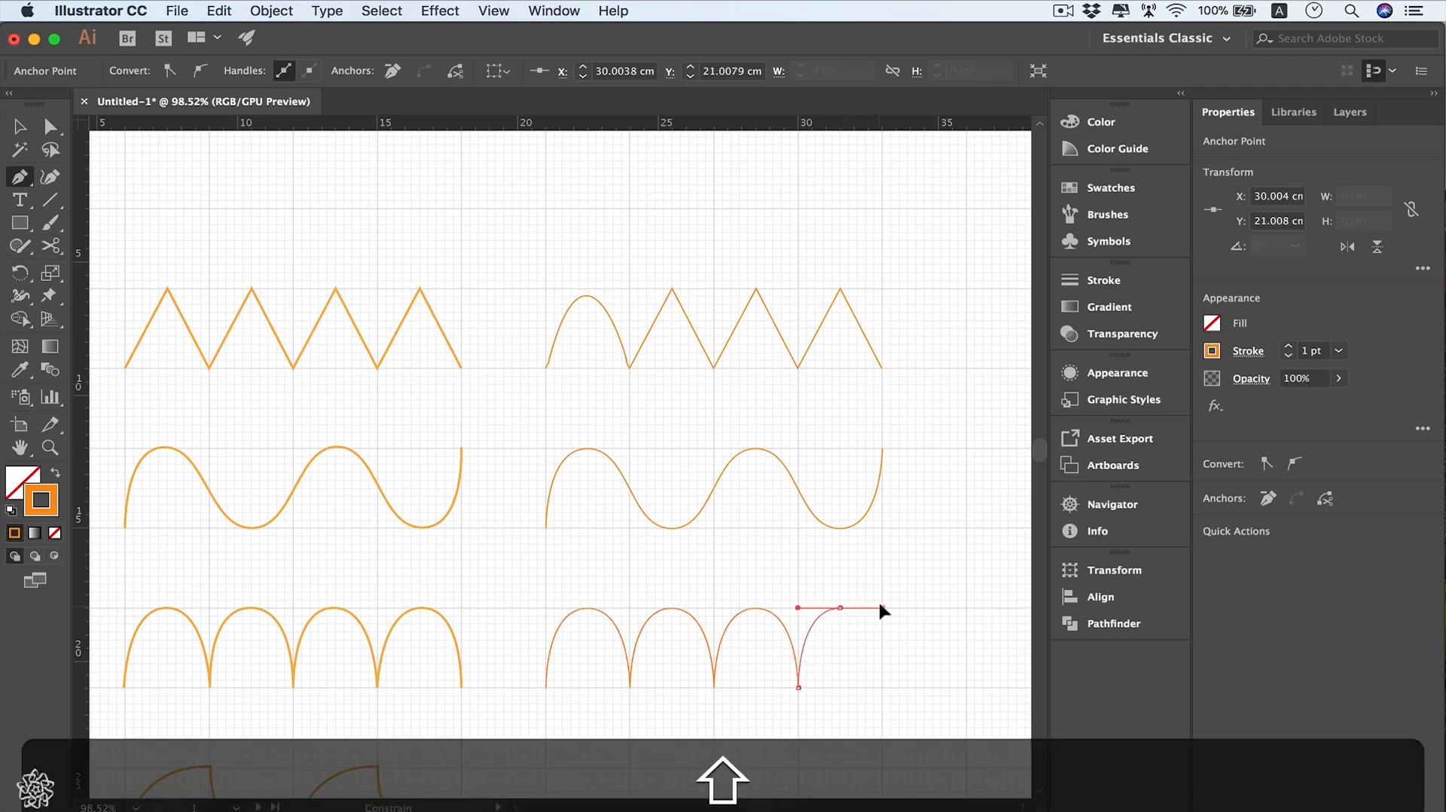
left_click(883, 686)
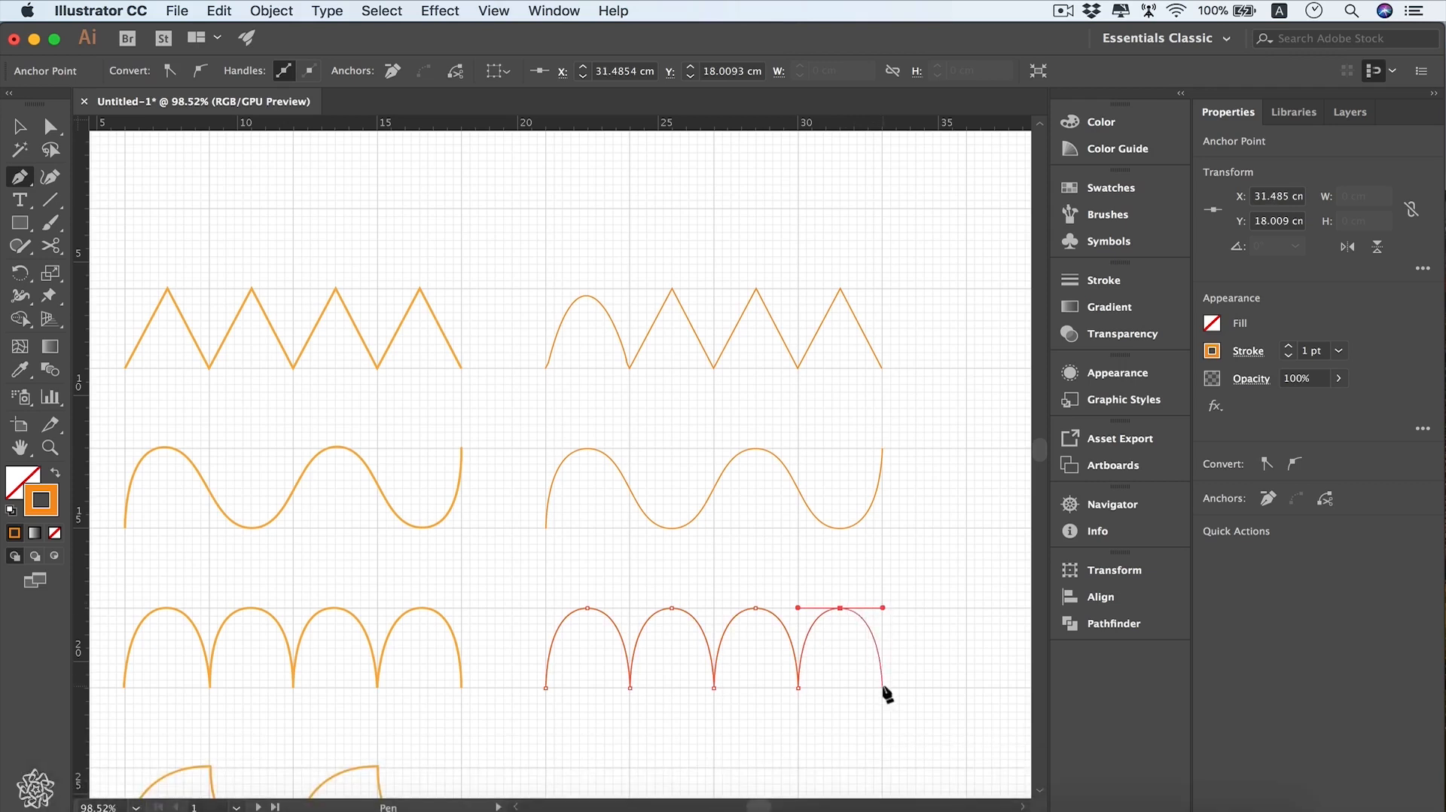
key("super")
left_click(972, 647, "super")
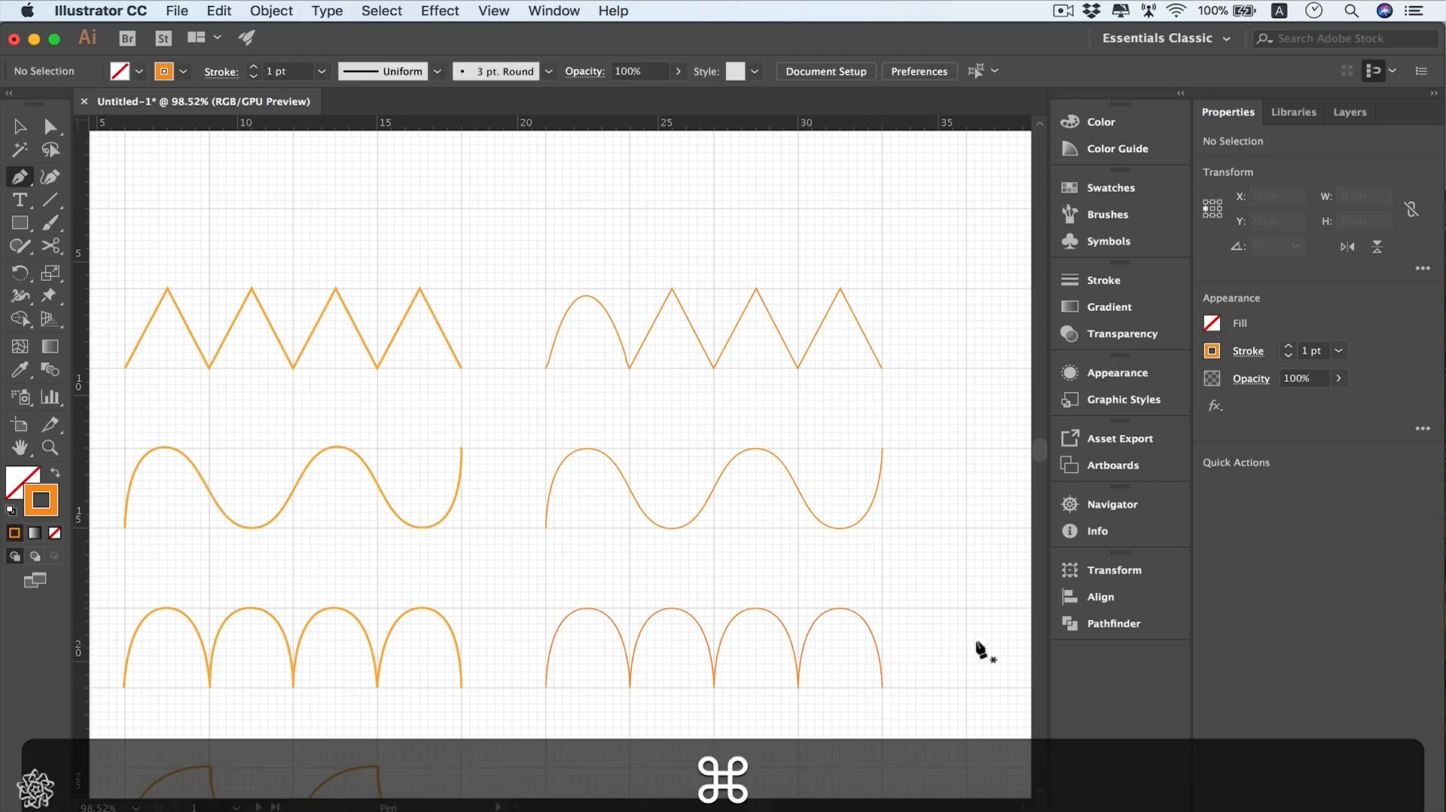
Step: Draw the first fin-shaped wave from X 21 cm, Y 27 cm through a corner crest at X 24 cm, Y 24 cm to a corner valley at X 27 cm
scroll(977, 649, "down", 5)
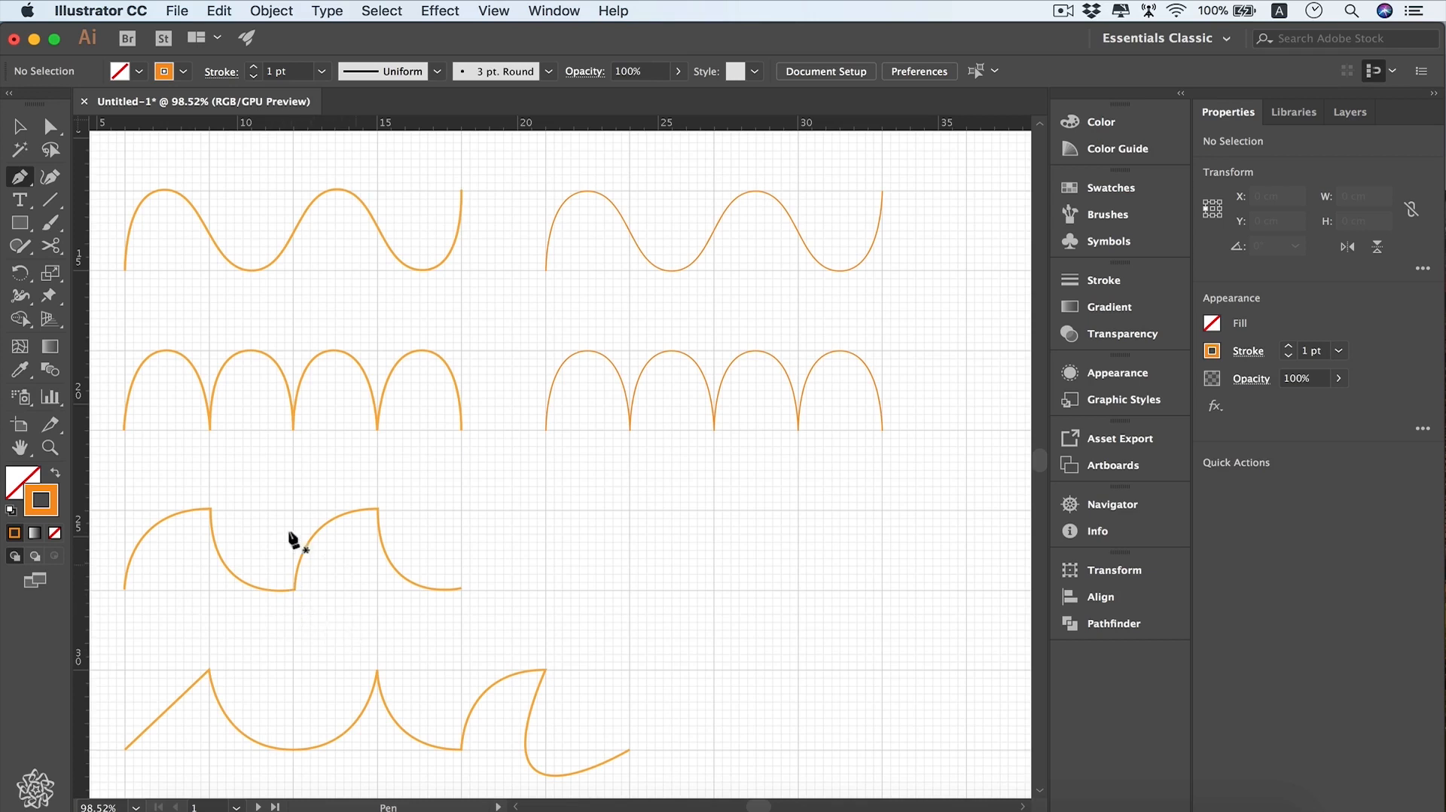
left_click(545, 591)
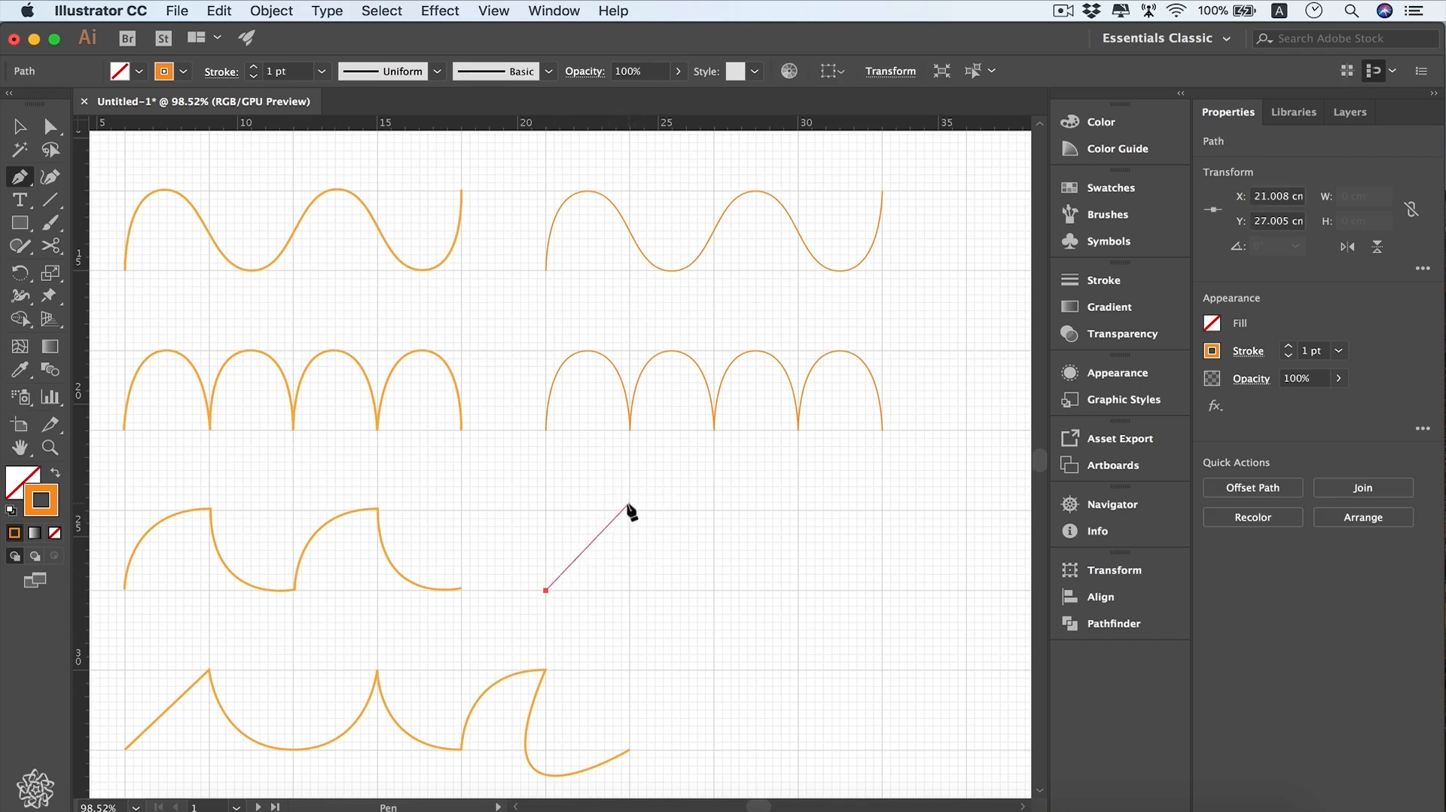
left_click_drag(631, 510, 714, 510)
left_click(714, 590)
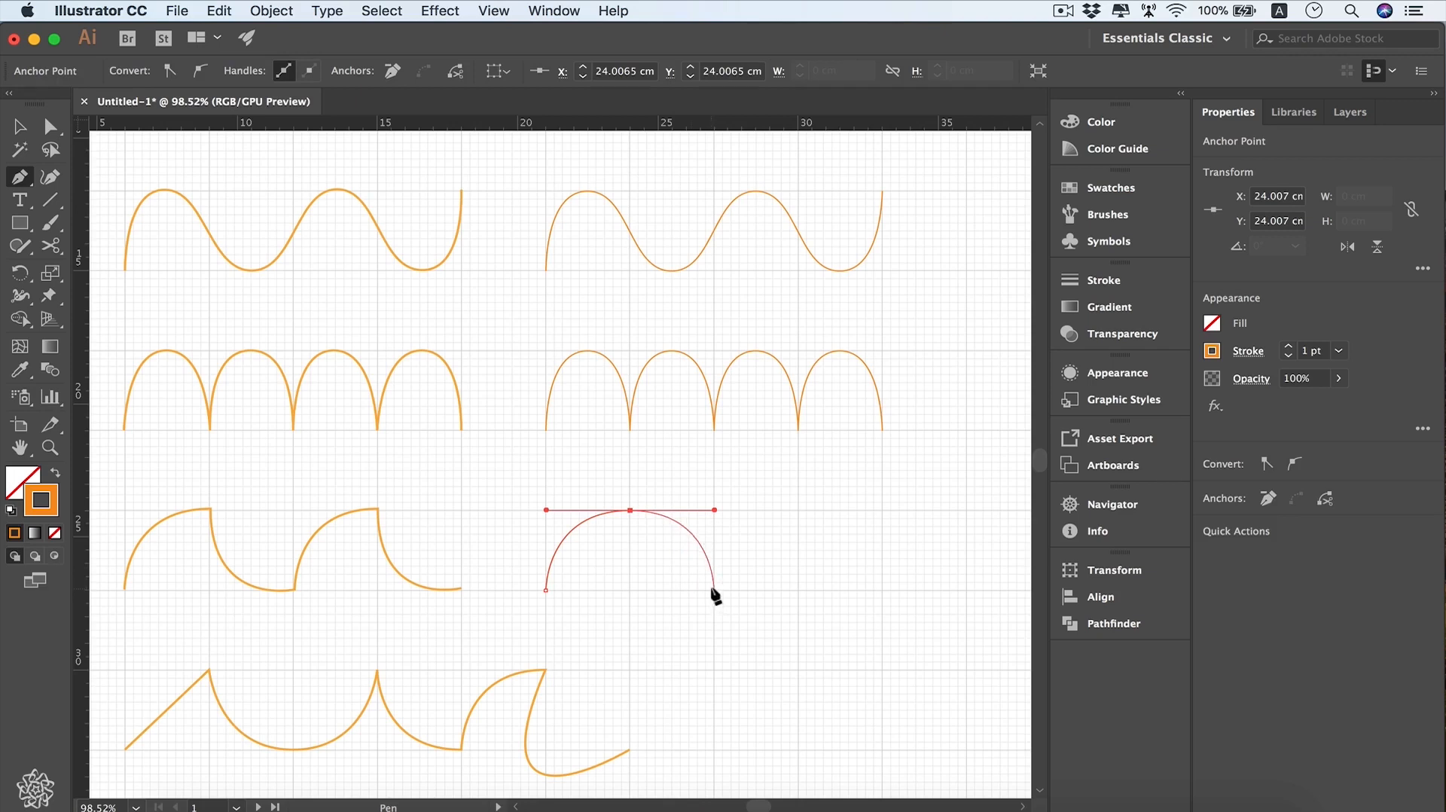
left_click_drag(714, 592, 715, 511)
key("alt")
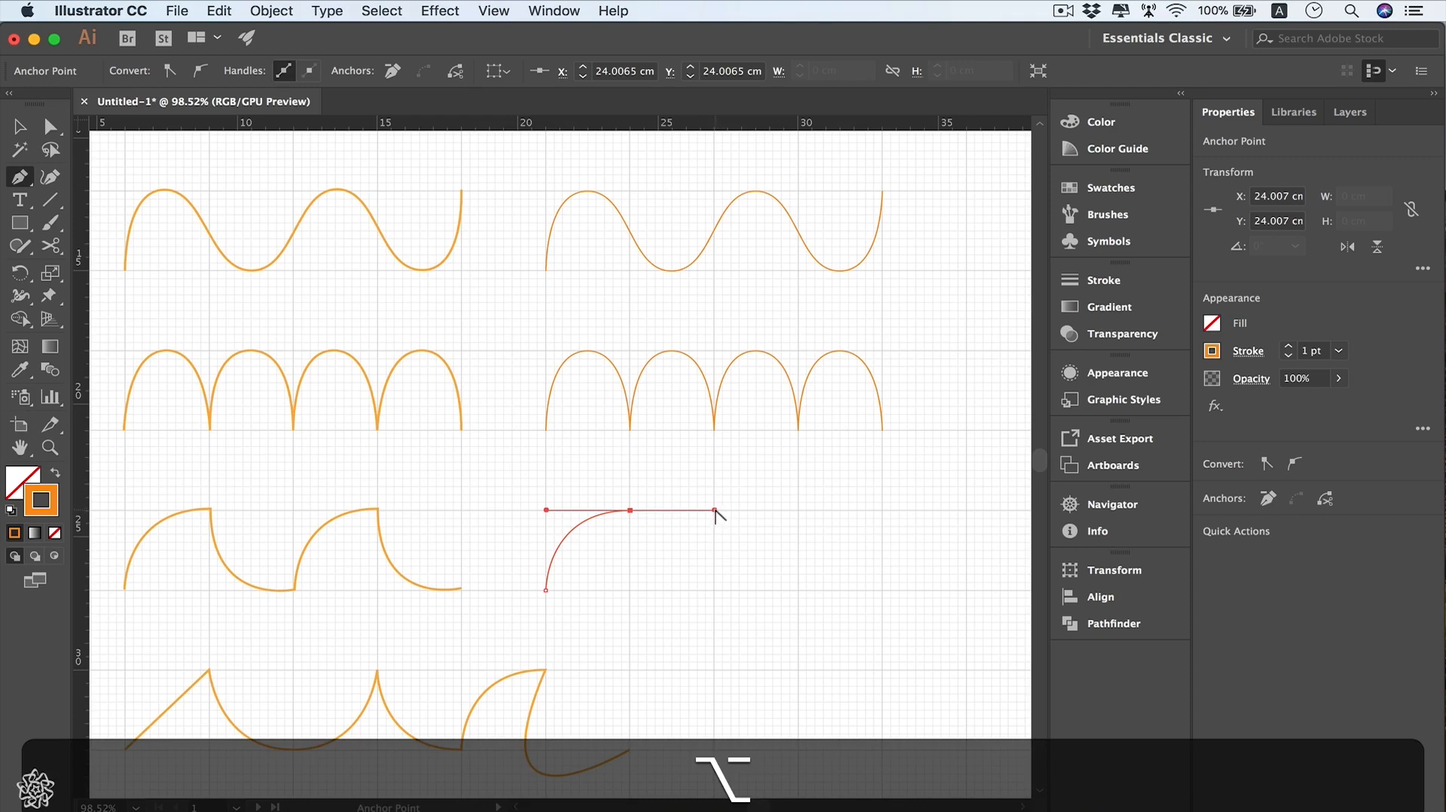
left_click(630, 511, "alt")
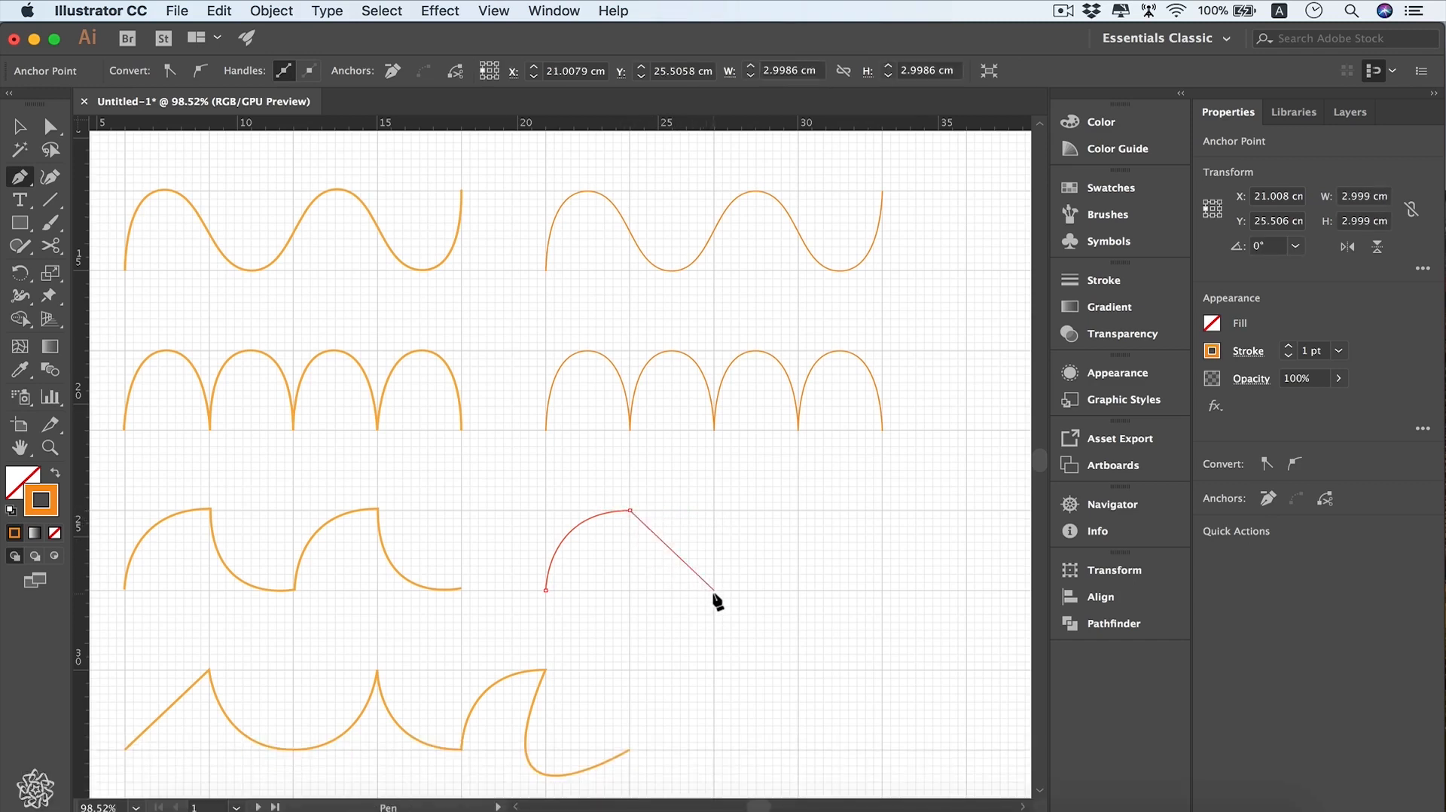
left_click_drag(714, 590, 799, 590)
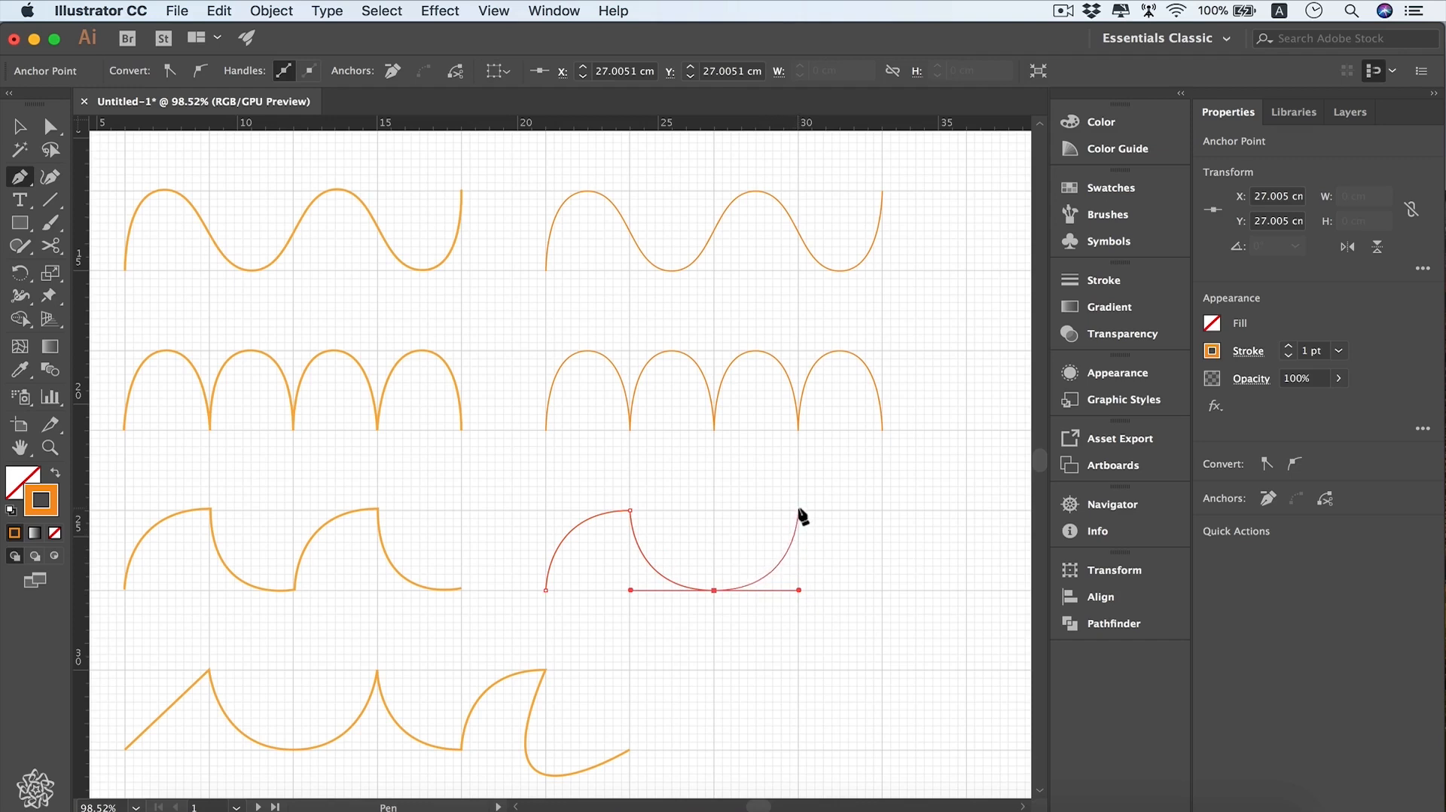
key("alt")
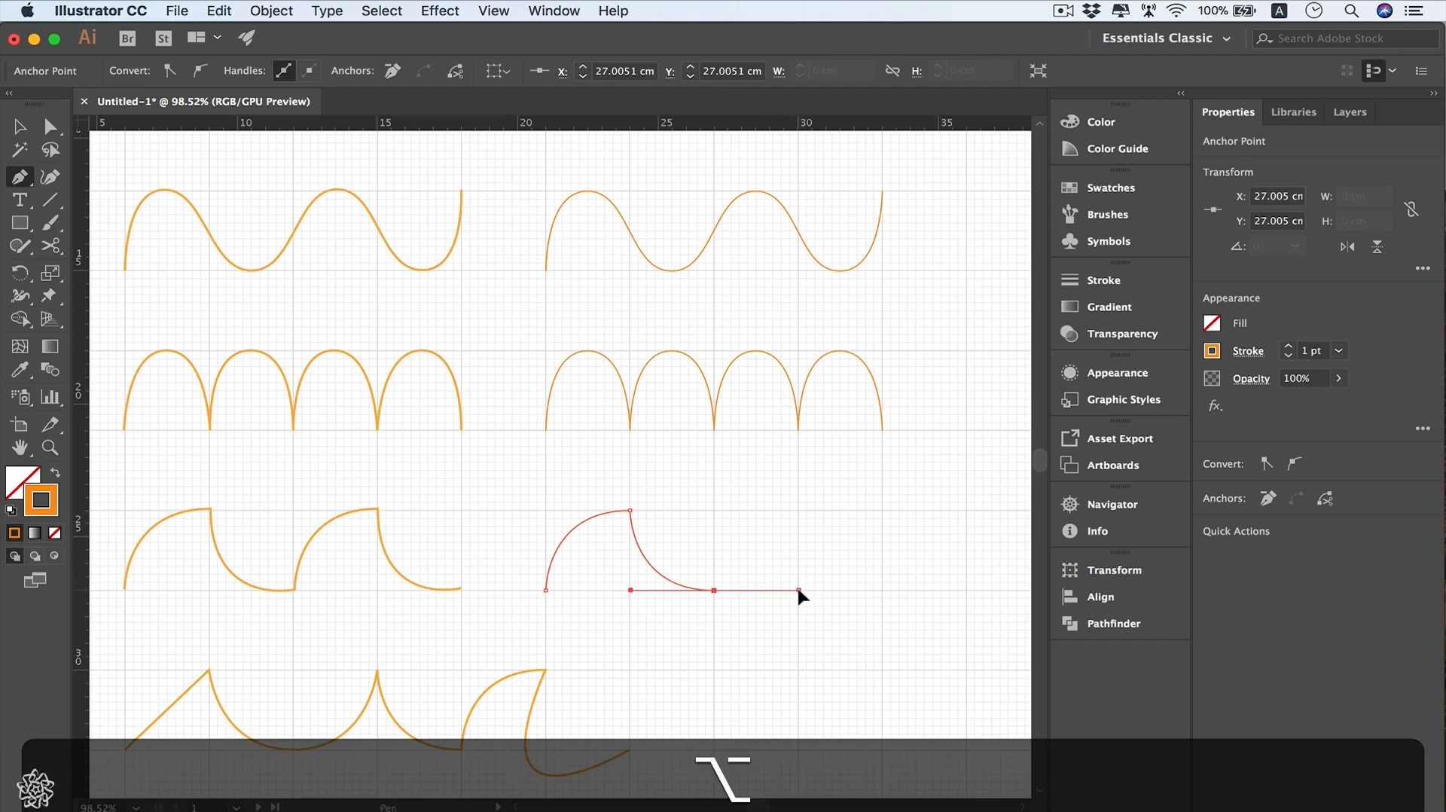
left_click_drag(799, 590, 715, 591)
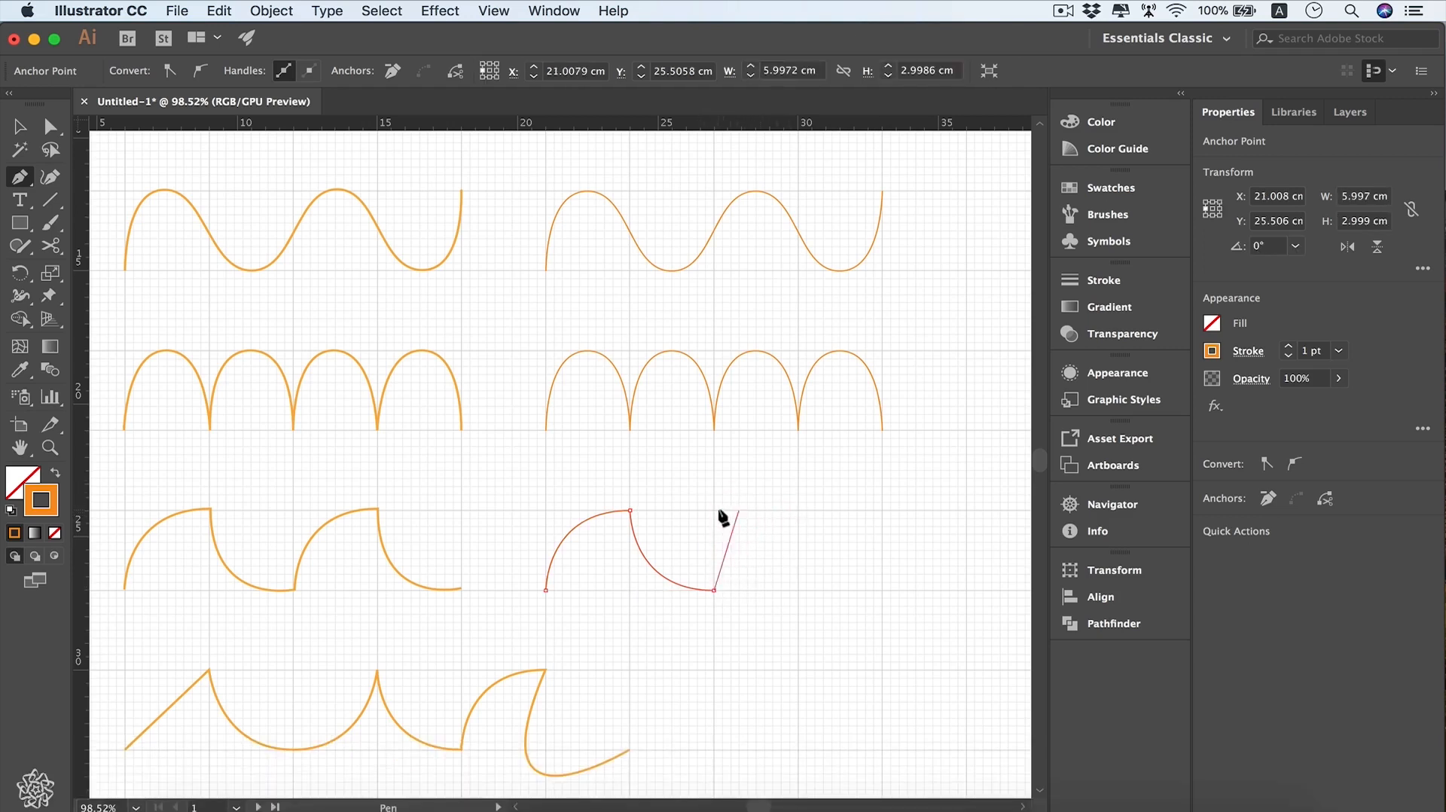
Step: Continue the path with a second fin, cresting at X 30 cm, Y 24 cm and ending at X 33 cm, Y 27 cm, and deselect it
left_click_drag(798, 510, 881, 511)
key("alt")
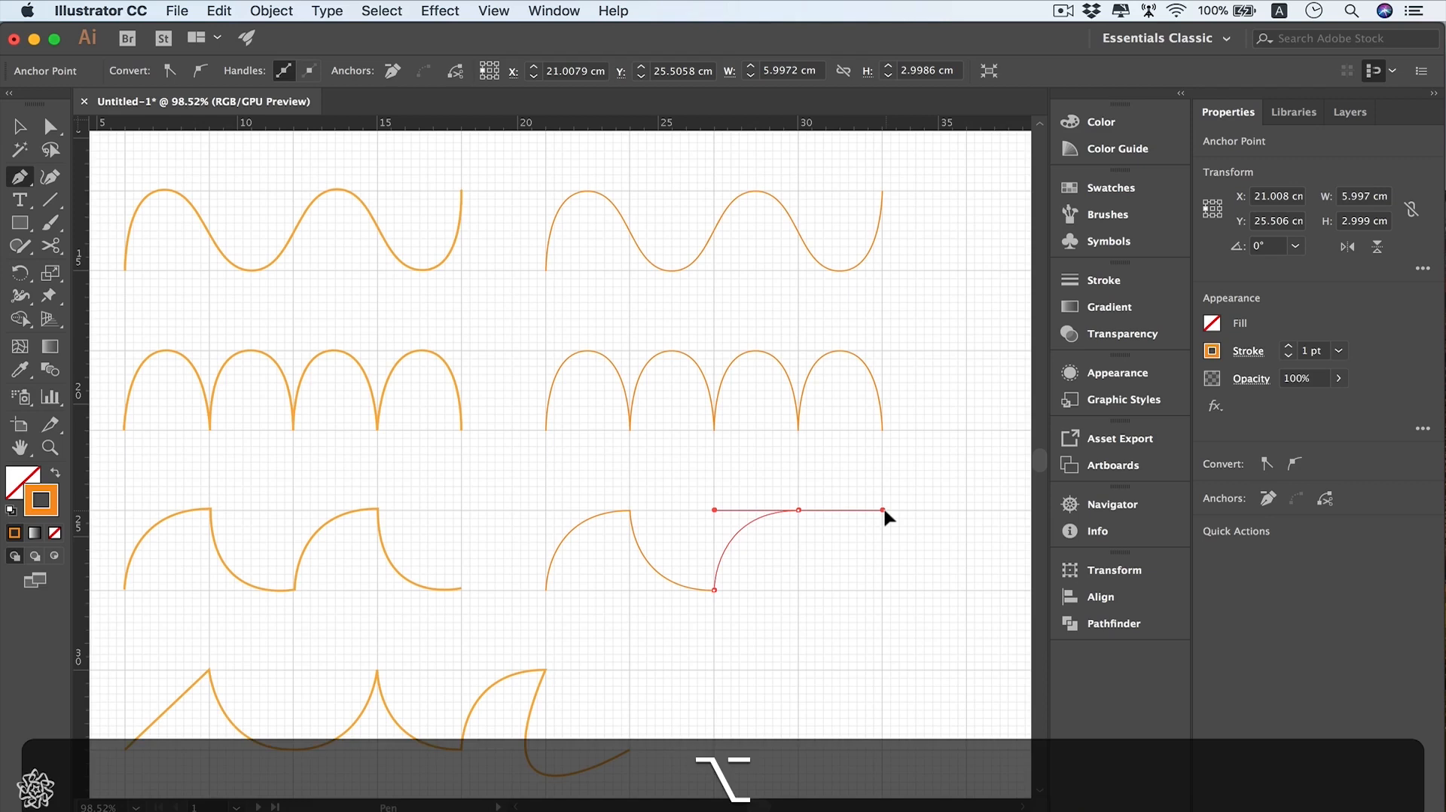
left_click(799, 510, "alt")
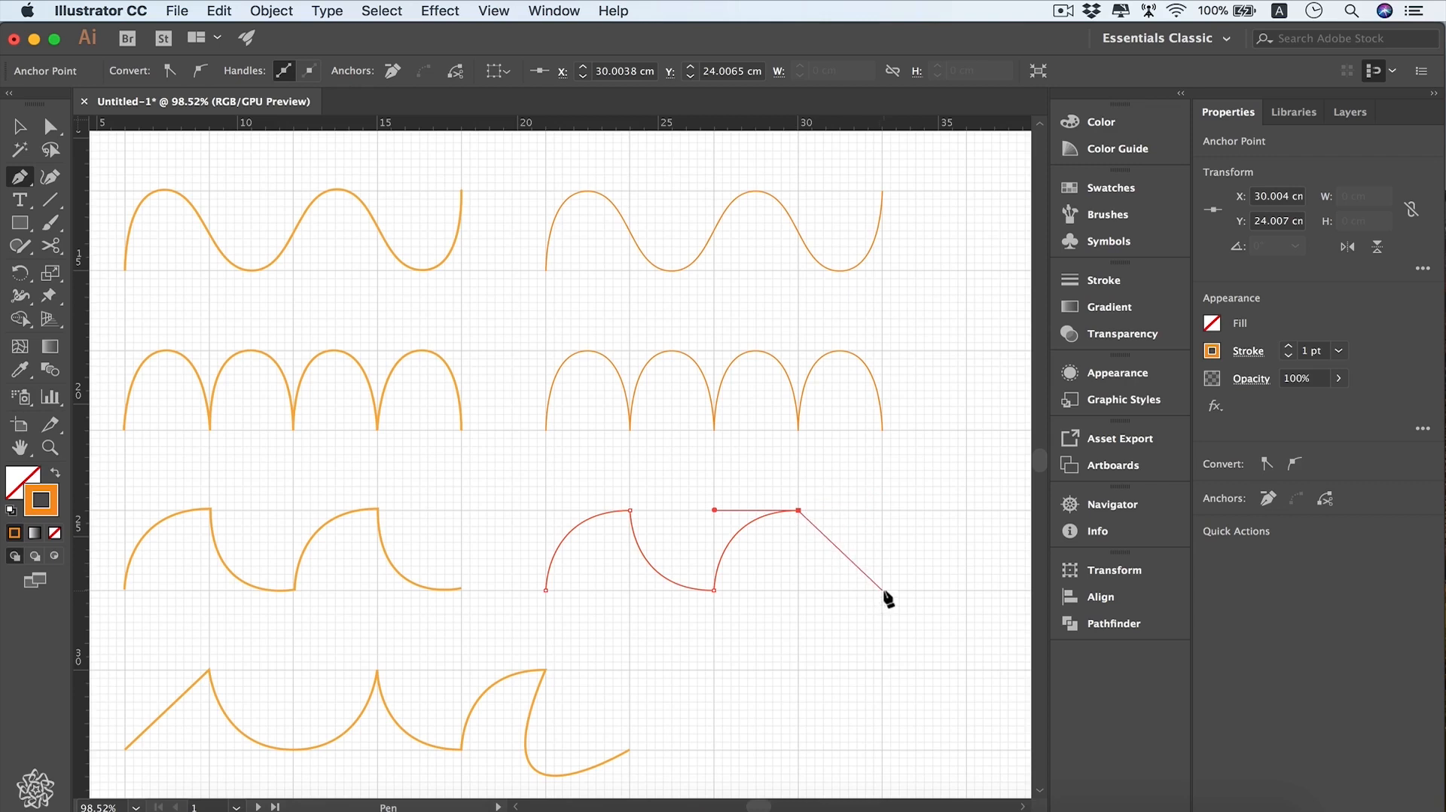
left_click_drag(882, 589, 966, 597)
key("alt")
key("shift")
key("alt")
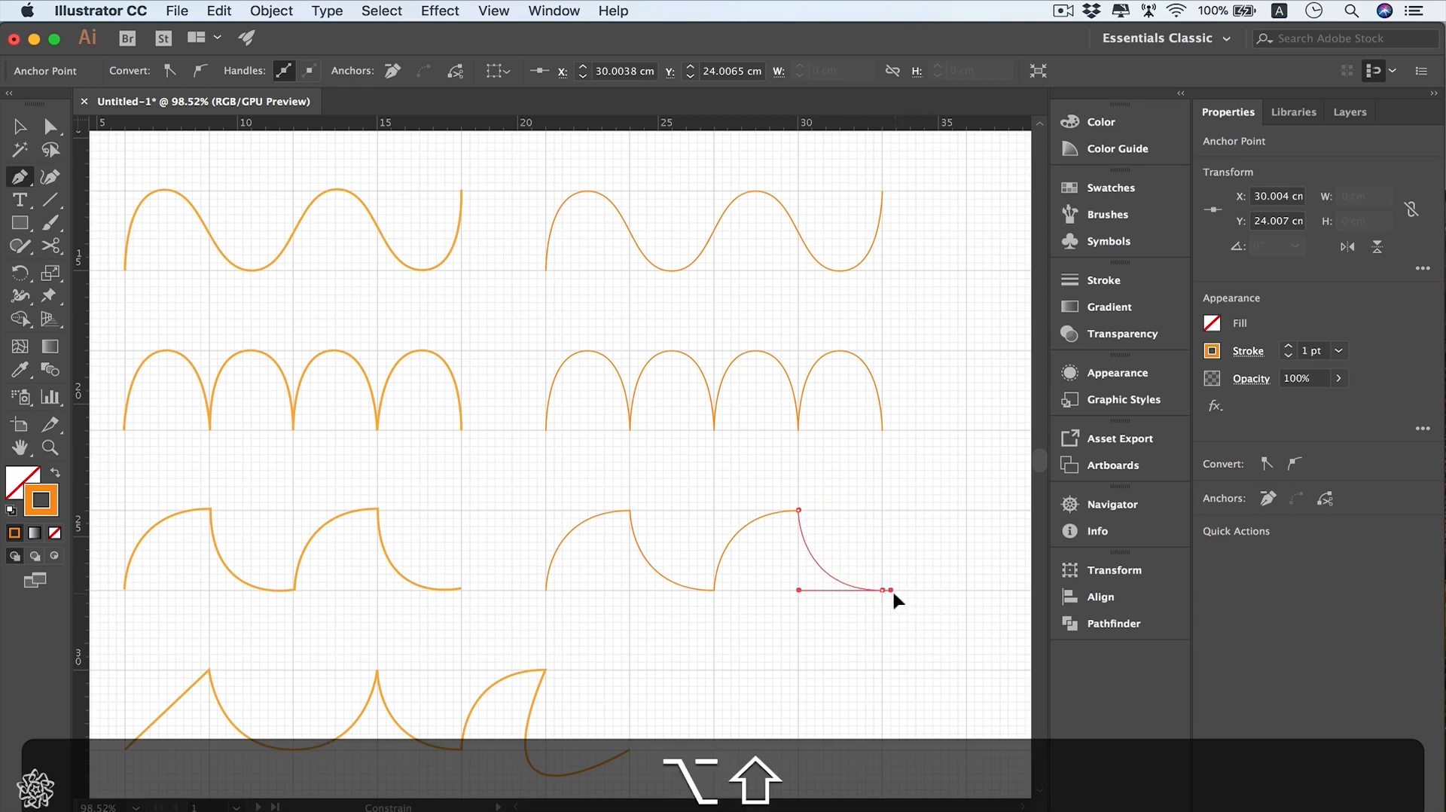
left_click_drag(883, 590, 883, 590)
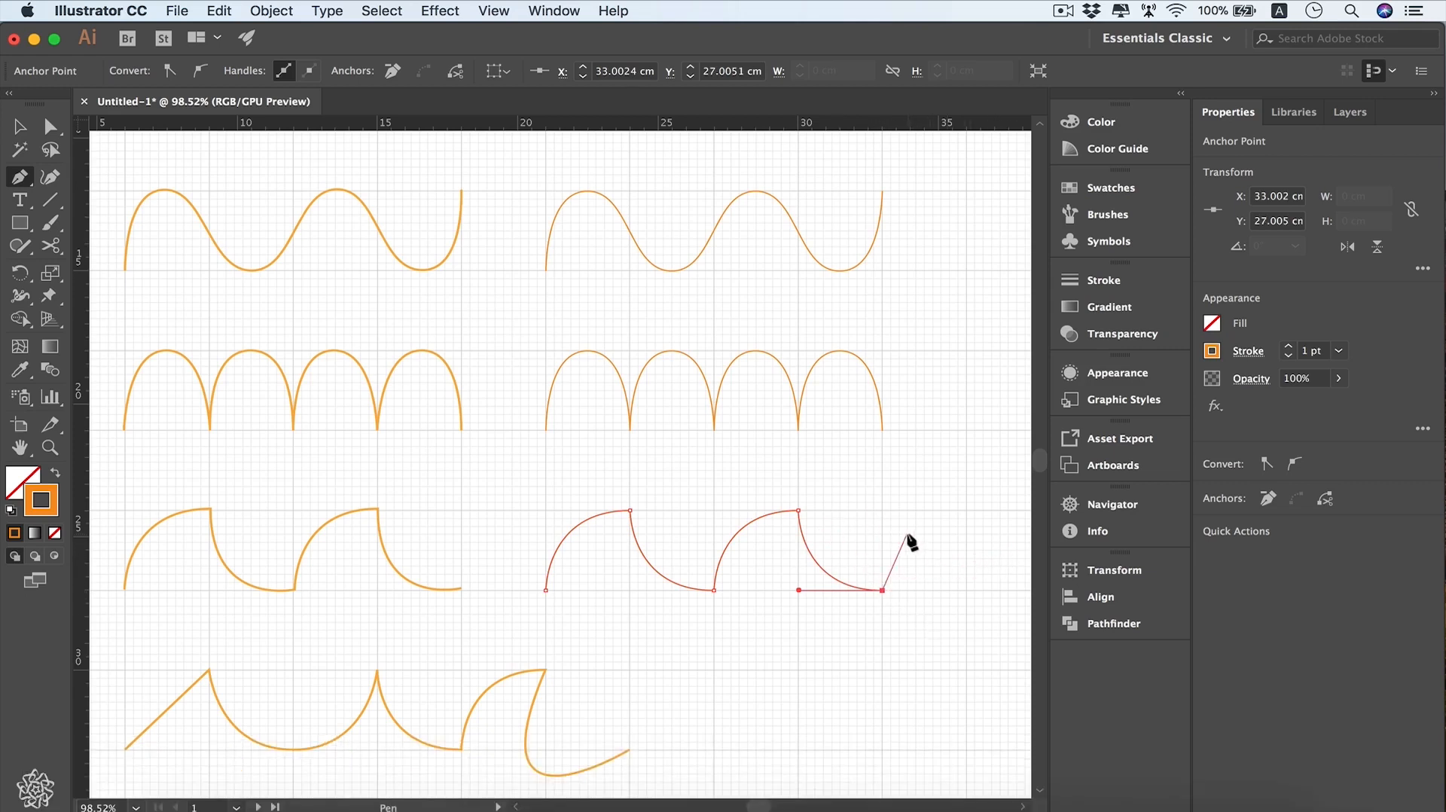
key("super")
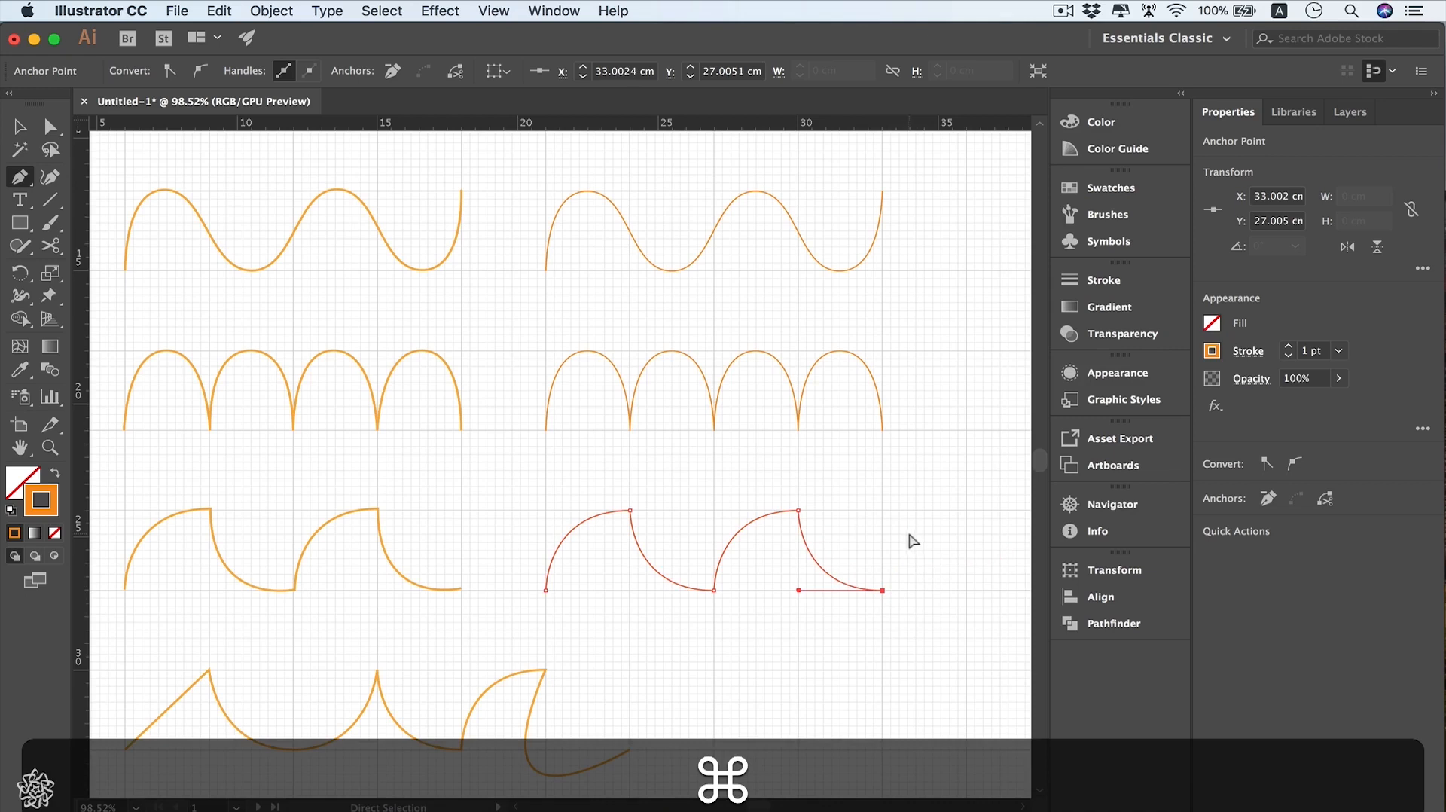
left_click(914, 537, "super")
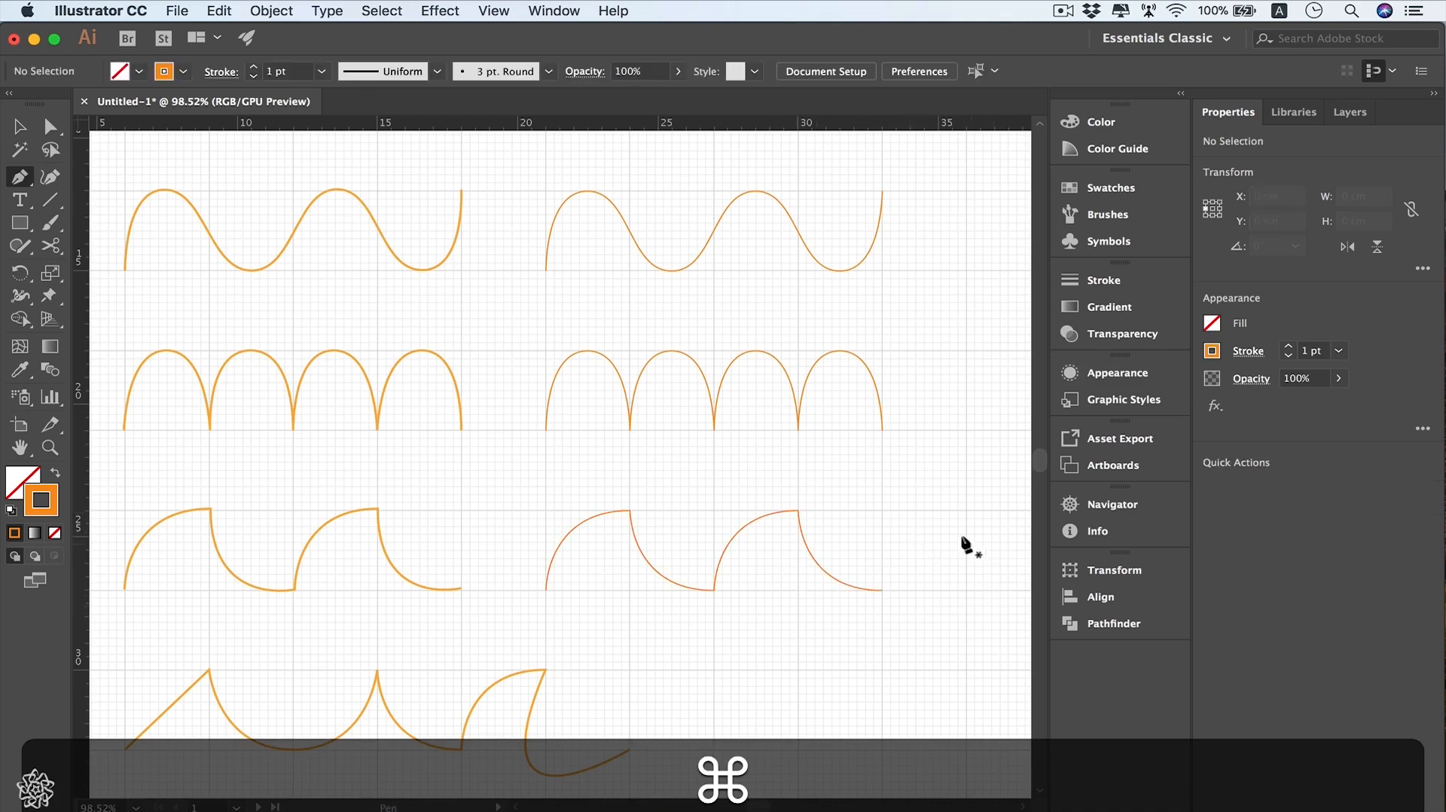
Step: Round the corner at the drawn path's second crest to its maximum radius with the live corner control, then deselect the path
key("super")
left_click(799, 512, "super")
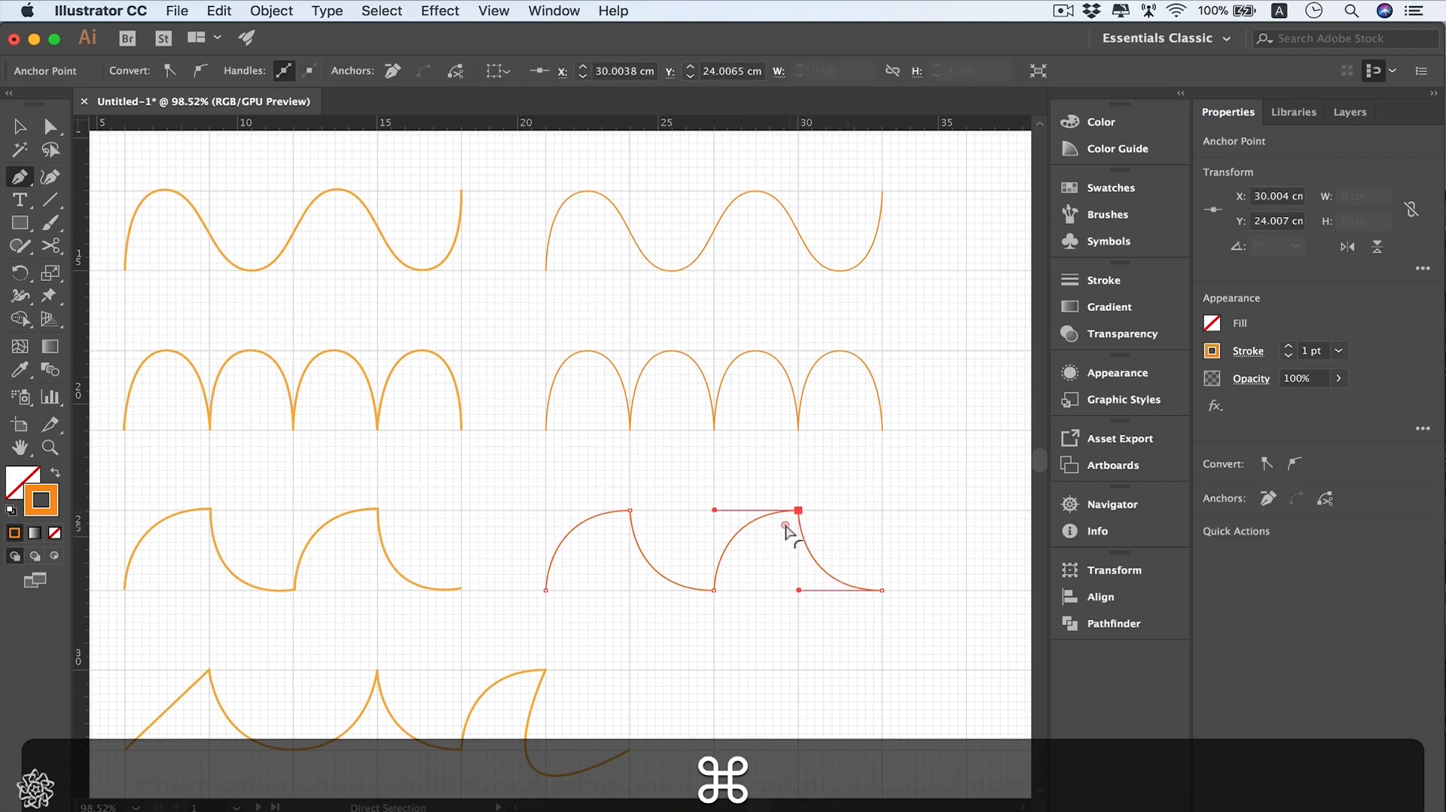
left_click_drag(786, 526, 737, 610)
left_click(951, 546, "super")
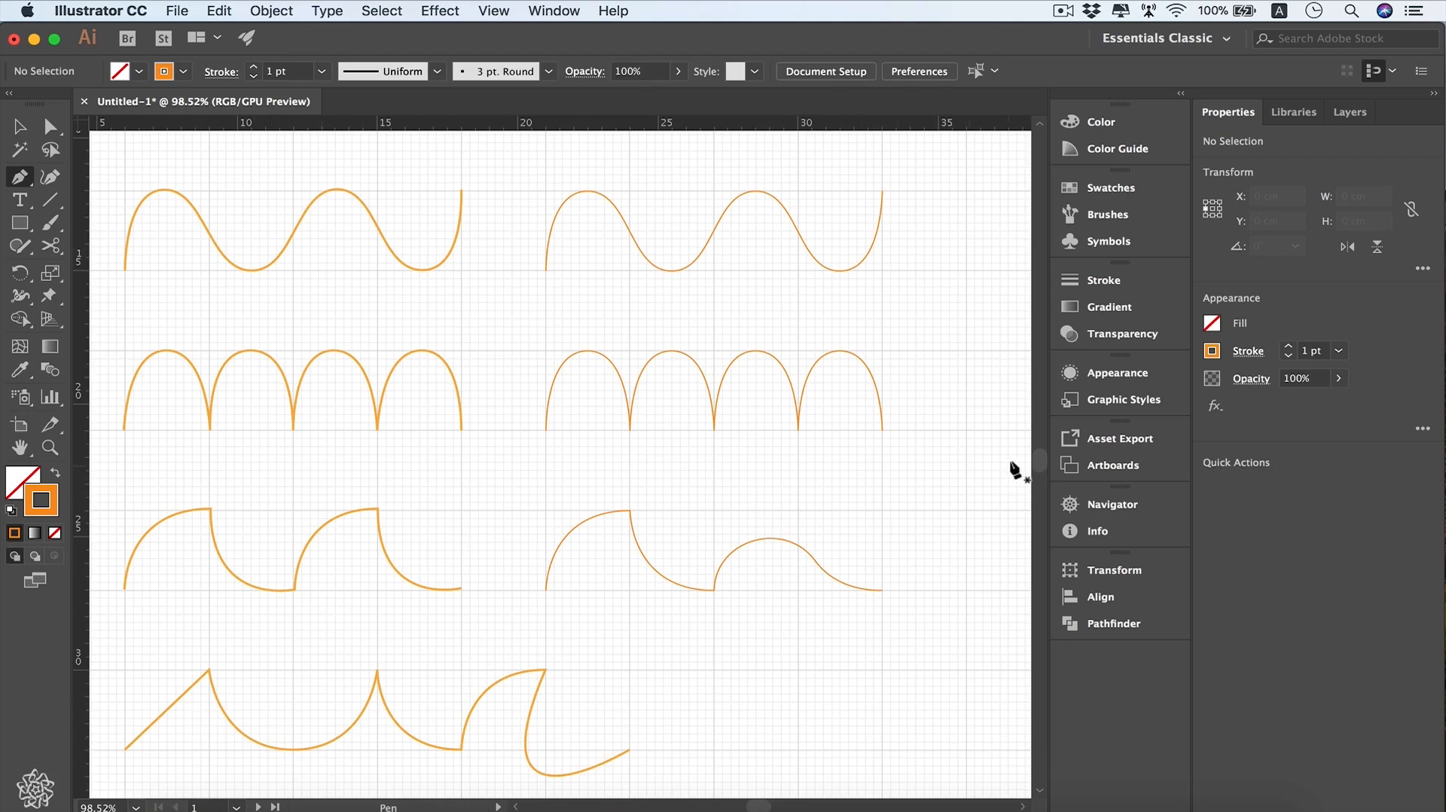
Step: Start a path below the last sample with a straight line to X 9 cm, Y 36 cm, followed by a U-shaped curve to X 15 cm, Y 36 cm
scroll(1040, 463, "down", 5)
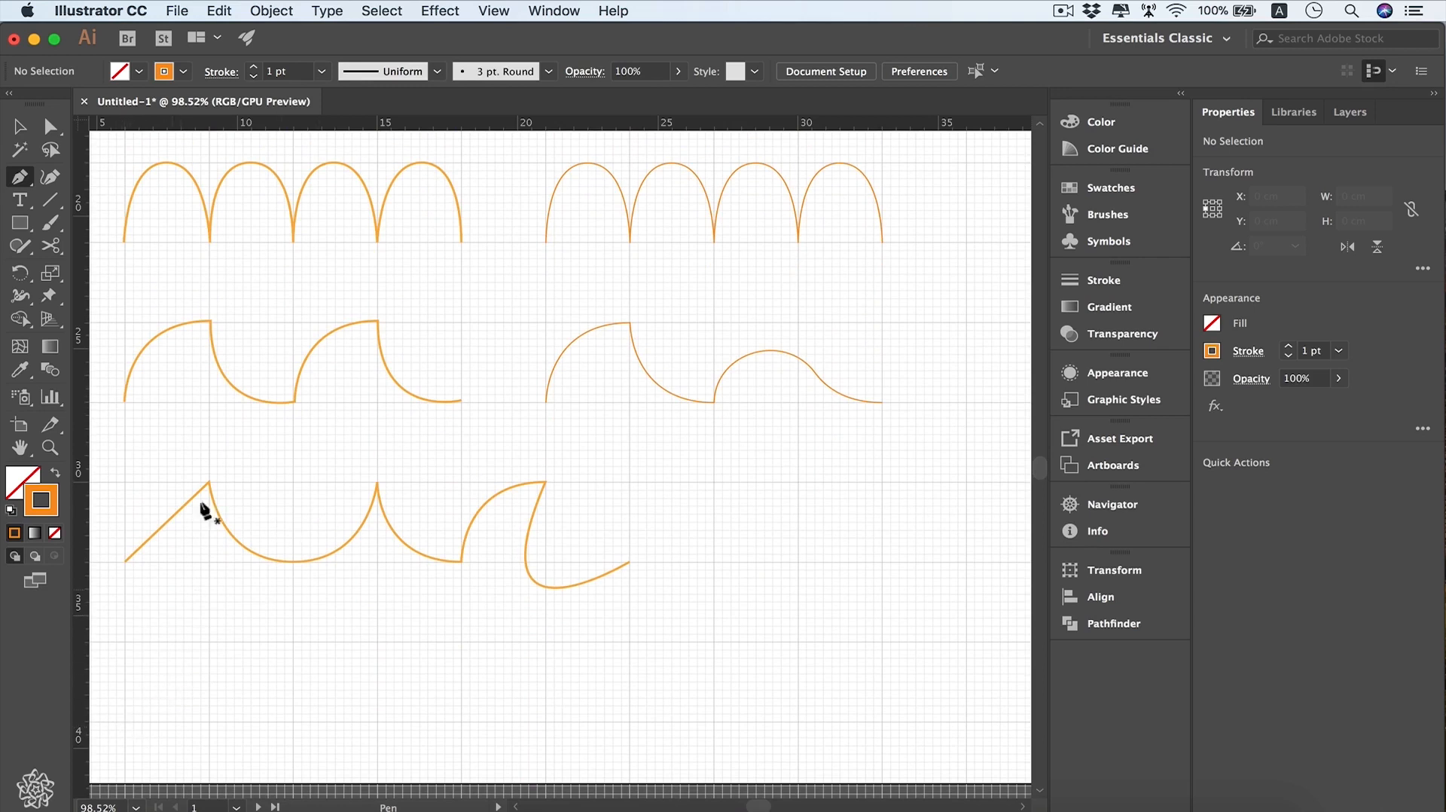
left_click(125, 722)
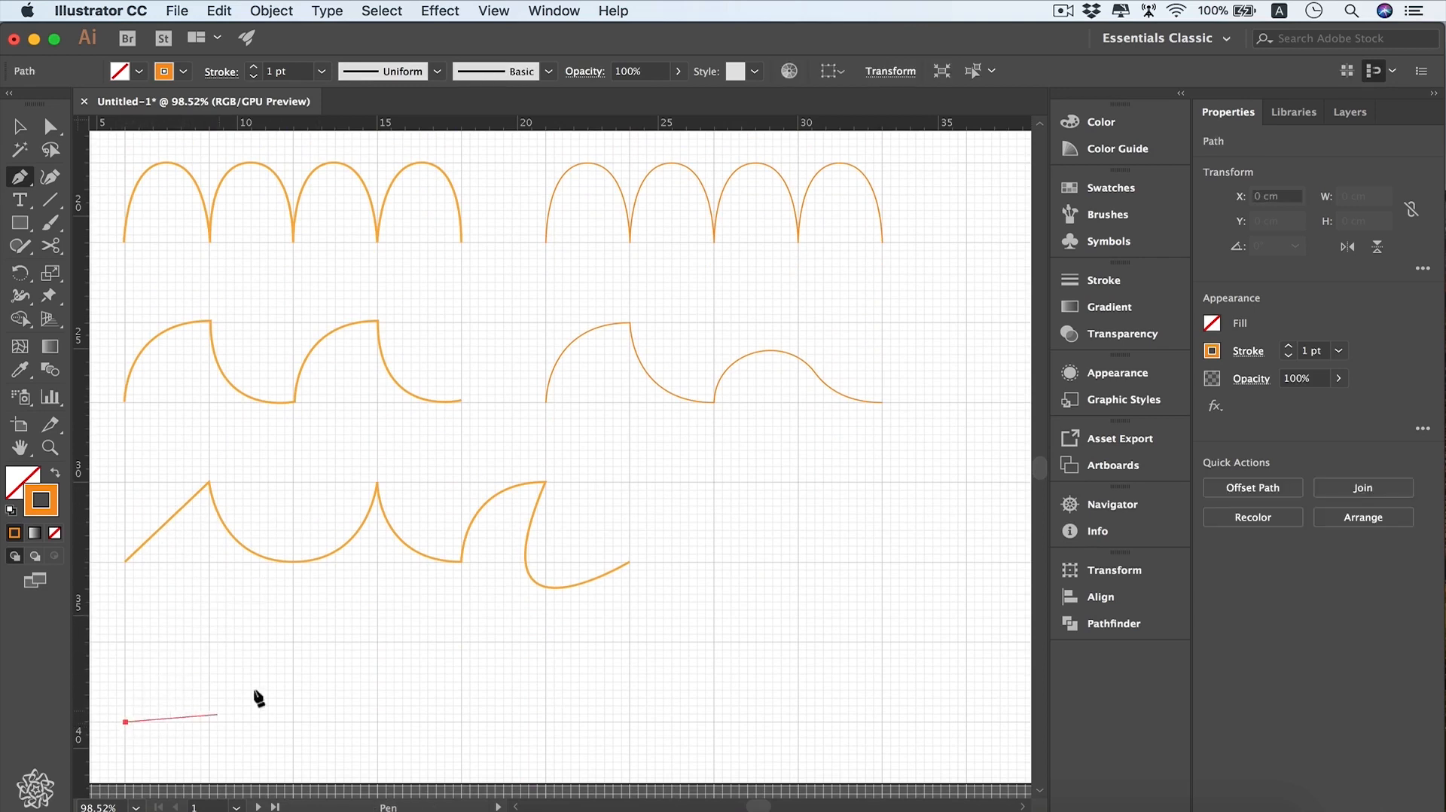
left_click(209, 642)
left_click(293, 722)
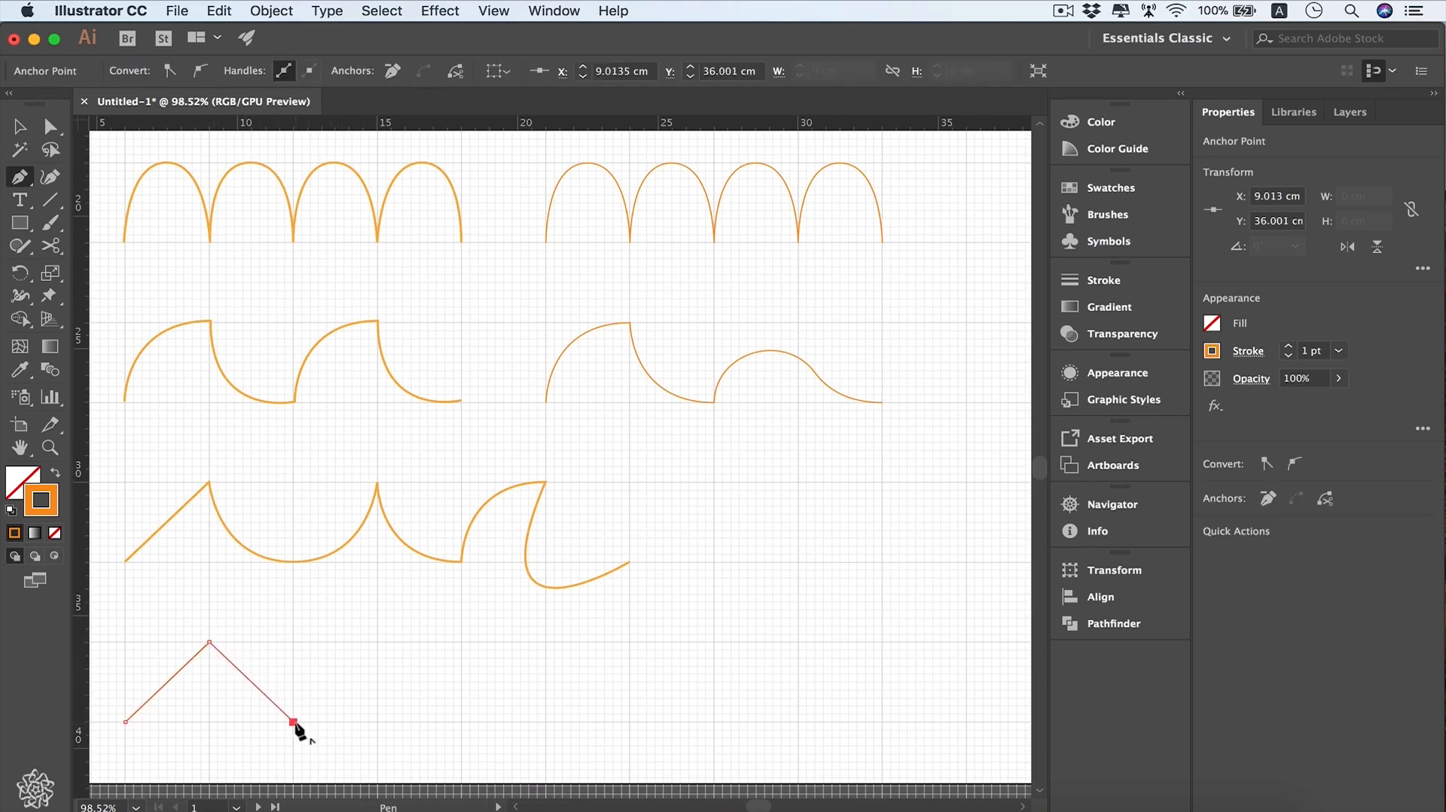
left_click_drag(294, 722, 375, 722)
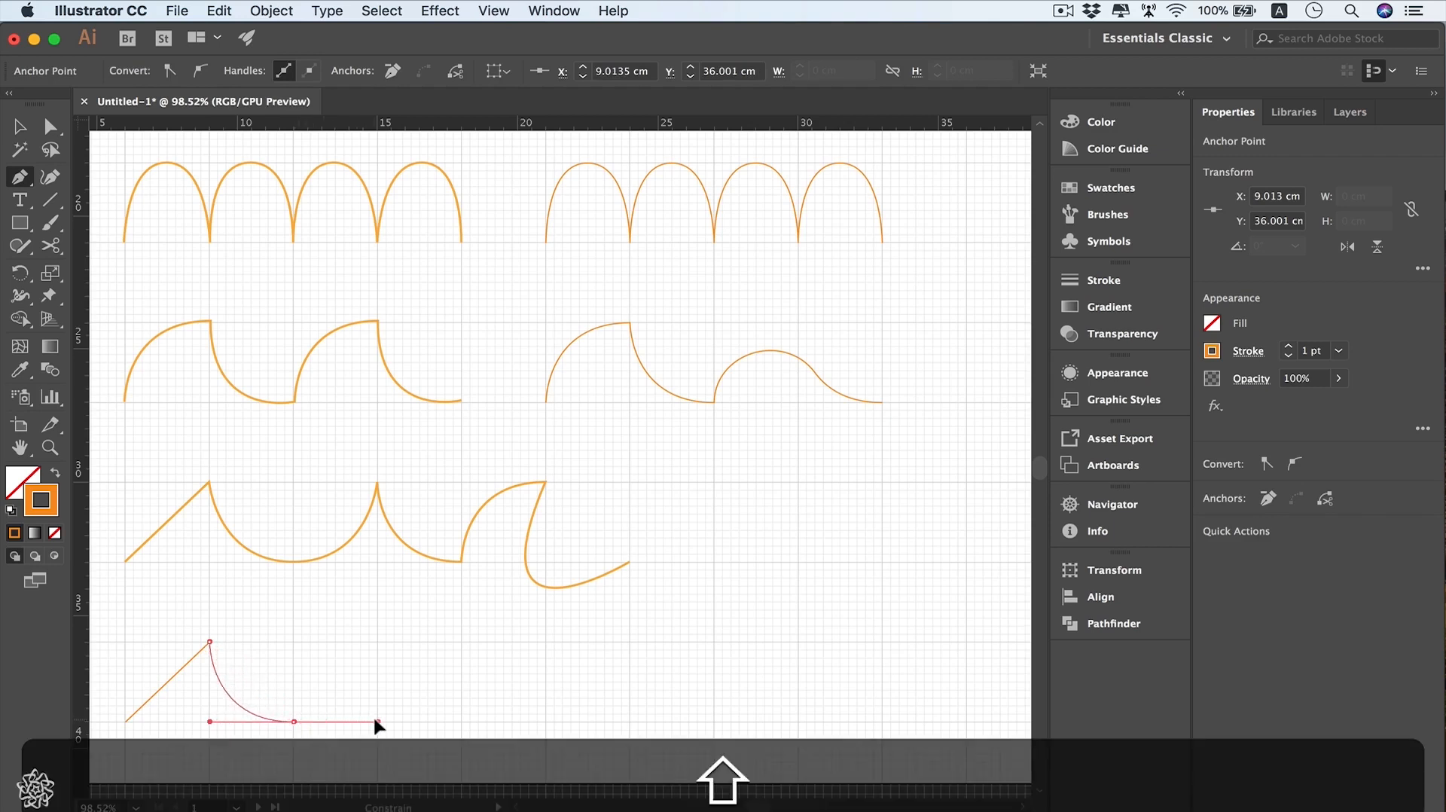
left_click_drag(376, 725, 378, 721)
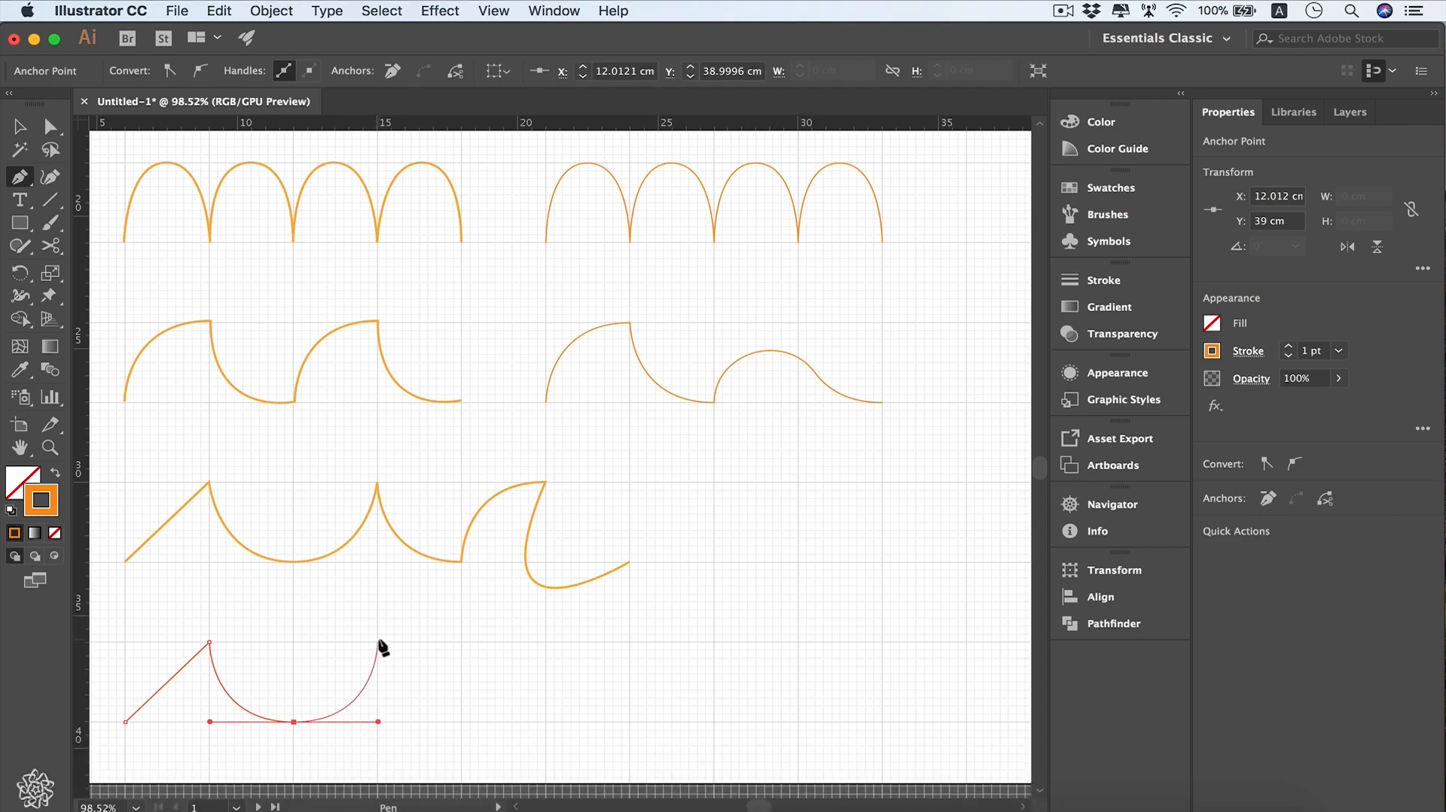
left_click(379, 643)
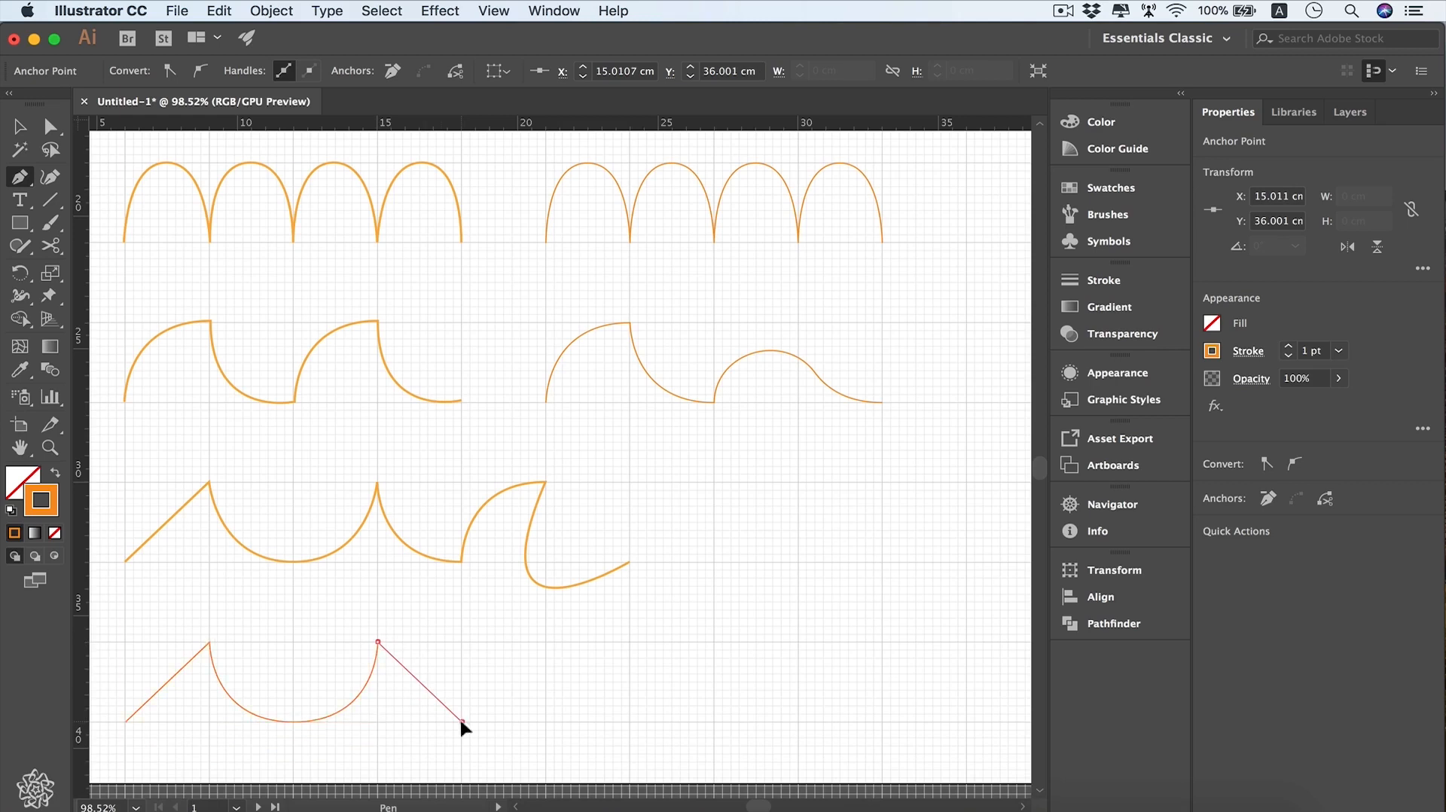
Step: Extend the path with quarter curves to X 18 cm, Y 39 cm and X 21 cm, Y 36 cm, retracting both points' outgoing handles
left_click_drag(461, 722, 537, 721)
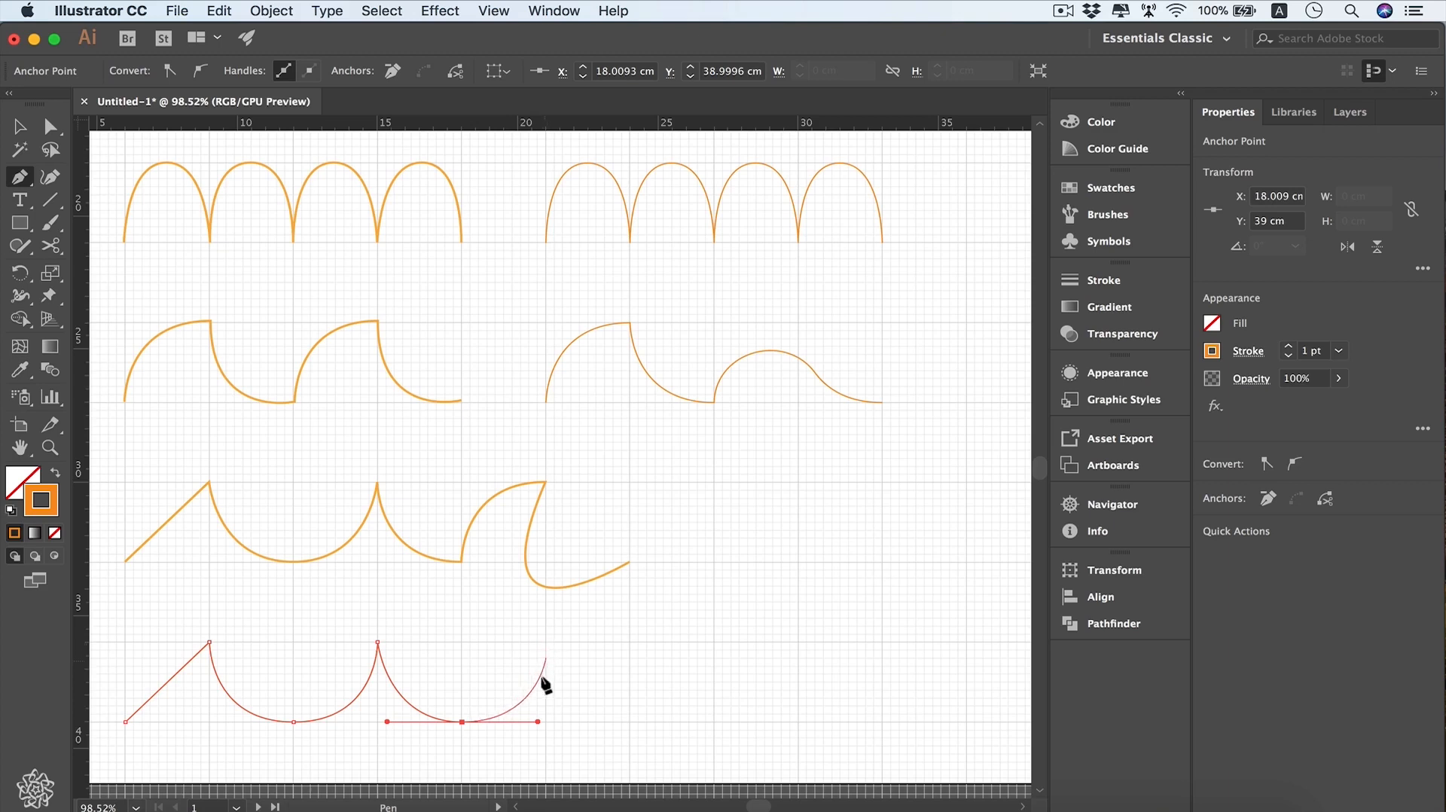
key("alt")
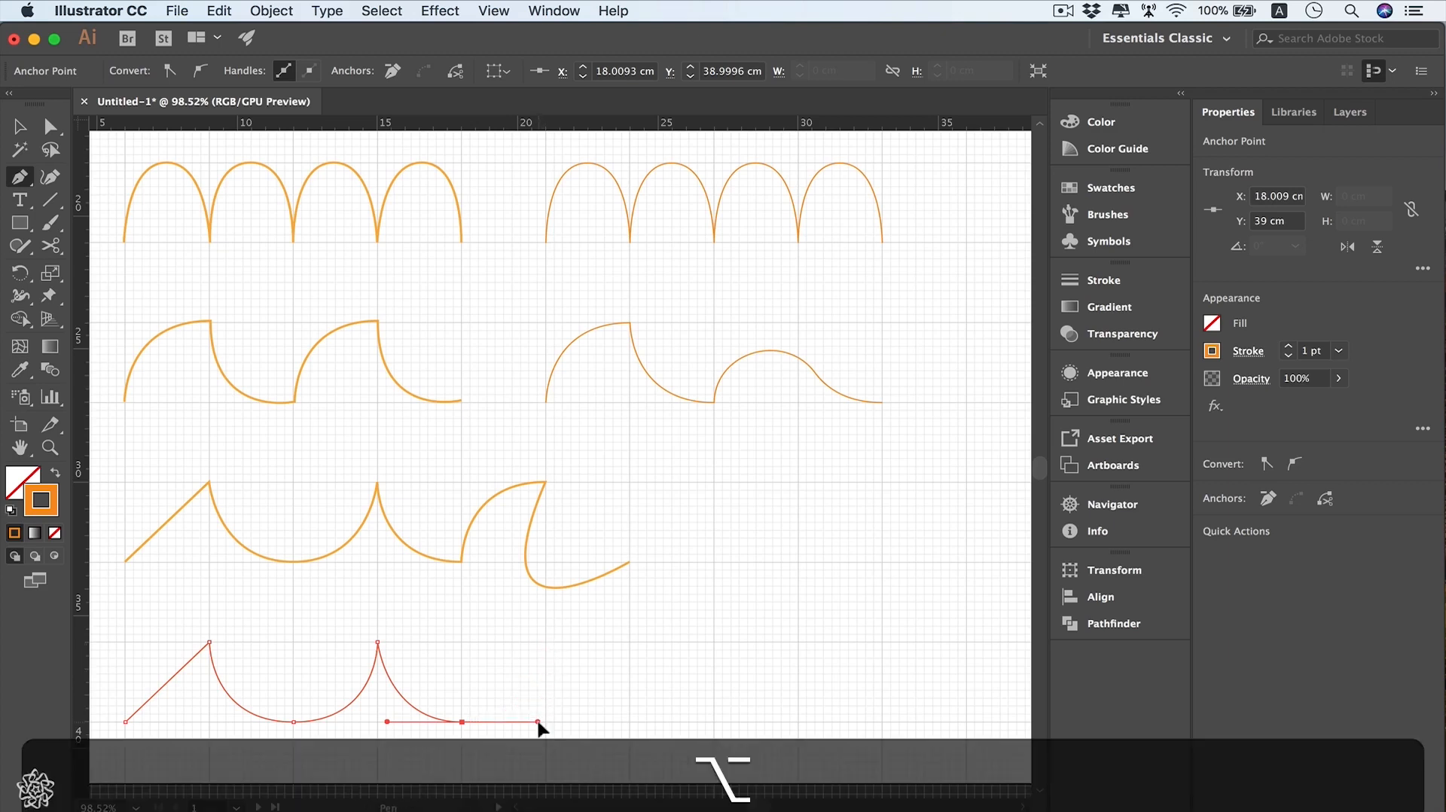
left_click_drag(538, 722, 463, 722)
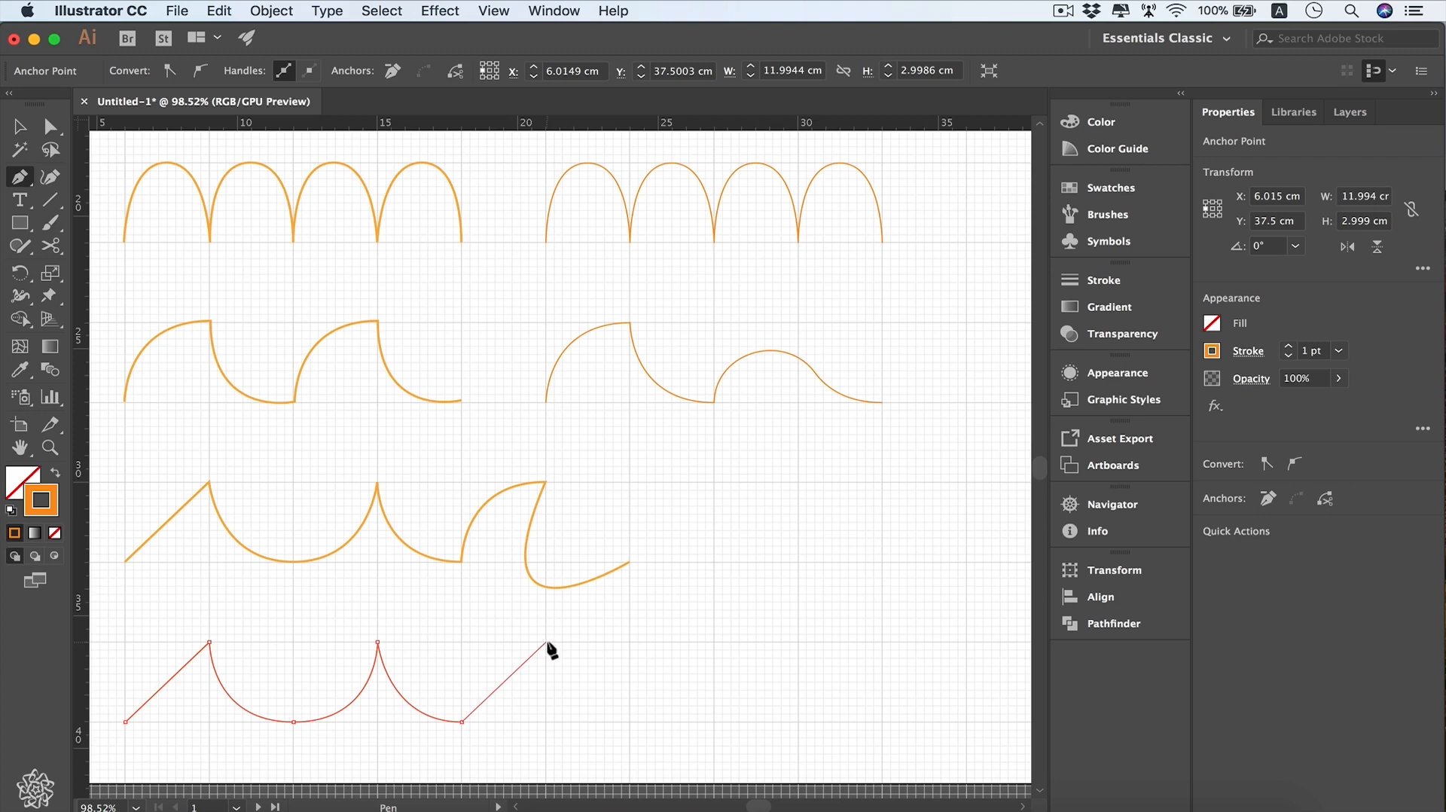
left_click_drag(546, 642, 622, 642)
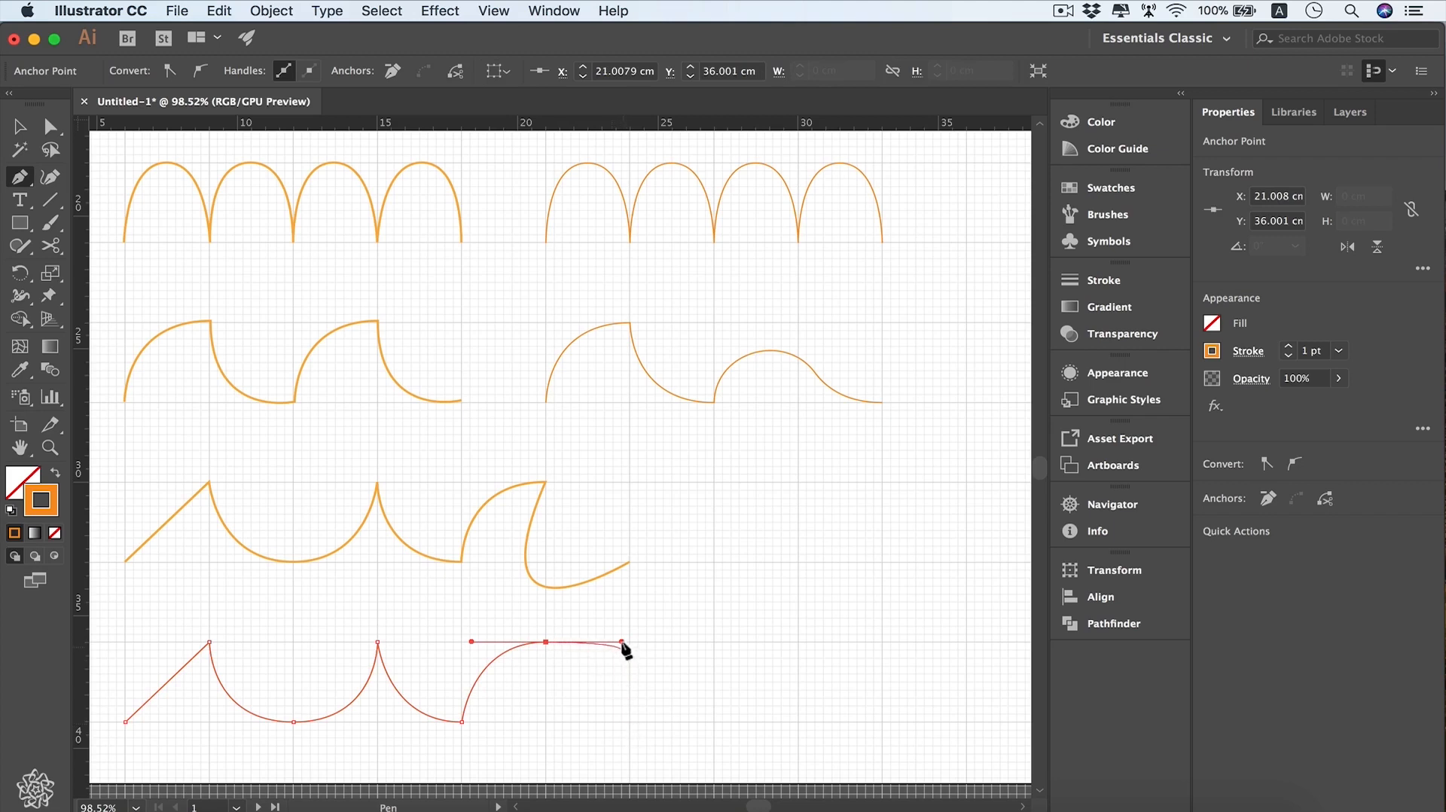
left_click_drag(622, 642, 546, 642)
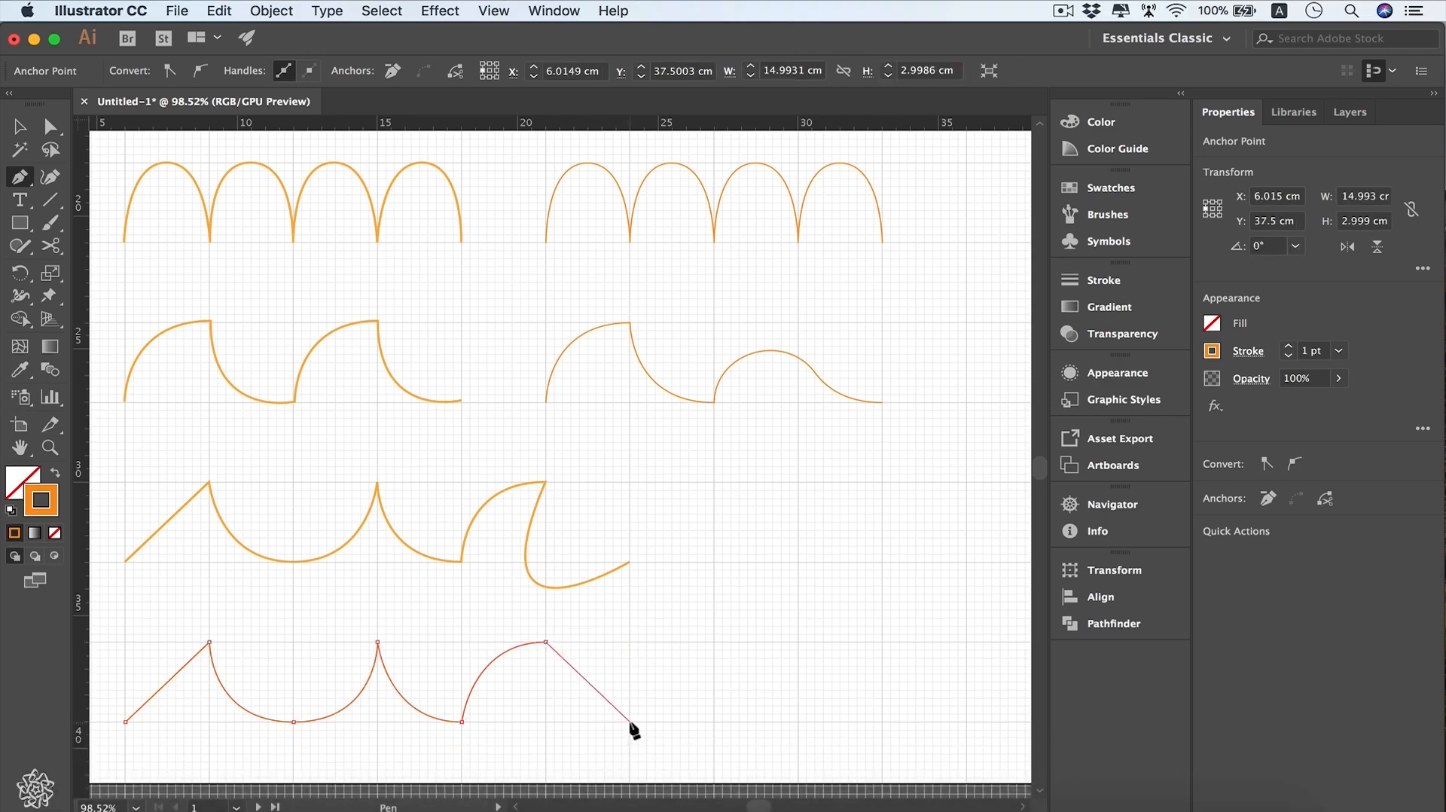
Step: End the path at X 24 cm, Y 39 cm with a hooked curve, pulling its handle down past the artboard edge, and deselect it
mouse_move(630, 722)
left_mouse_down()
mouse_move(739, 722)
mouse_move(630, 722)
left_mouse_up()
key("shift")
key("alt")
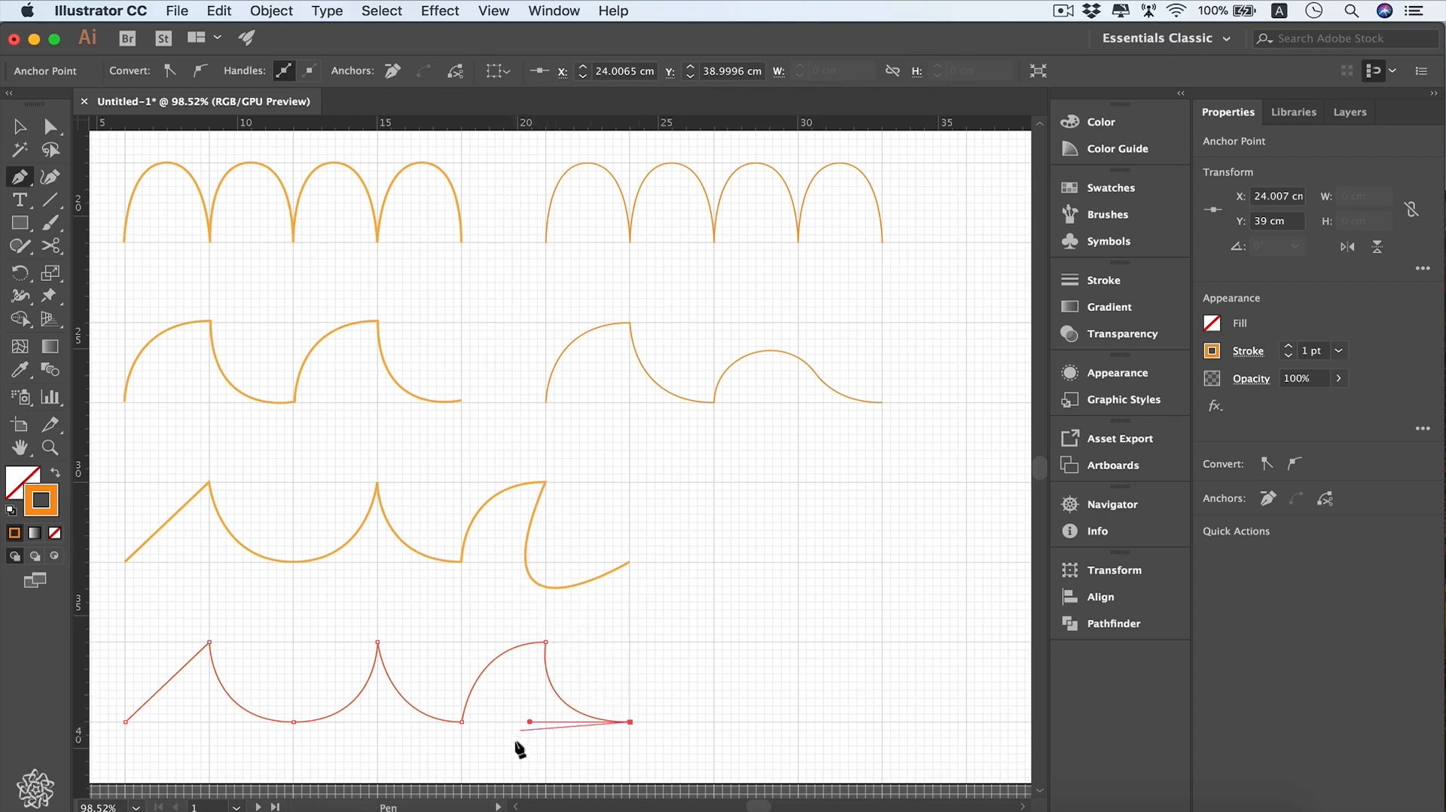
key("alt")
left_click_drag(530, 724, 448, 769)
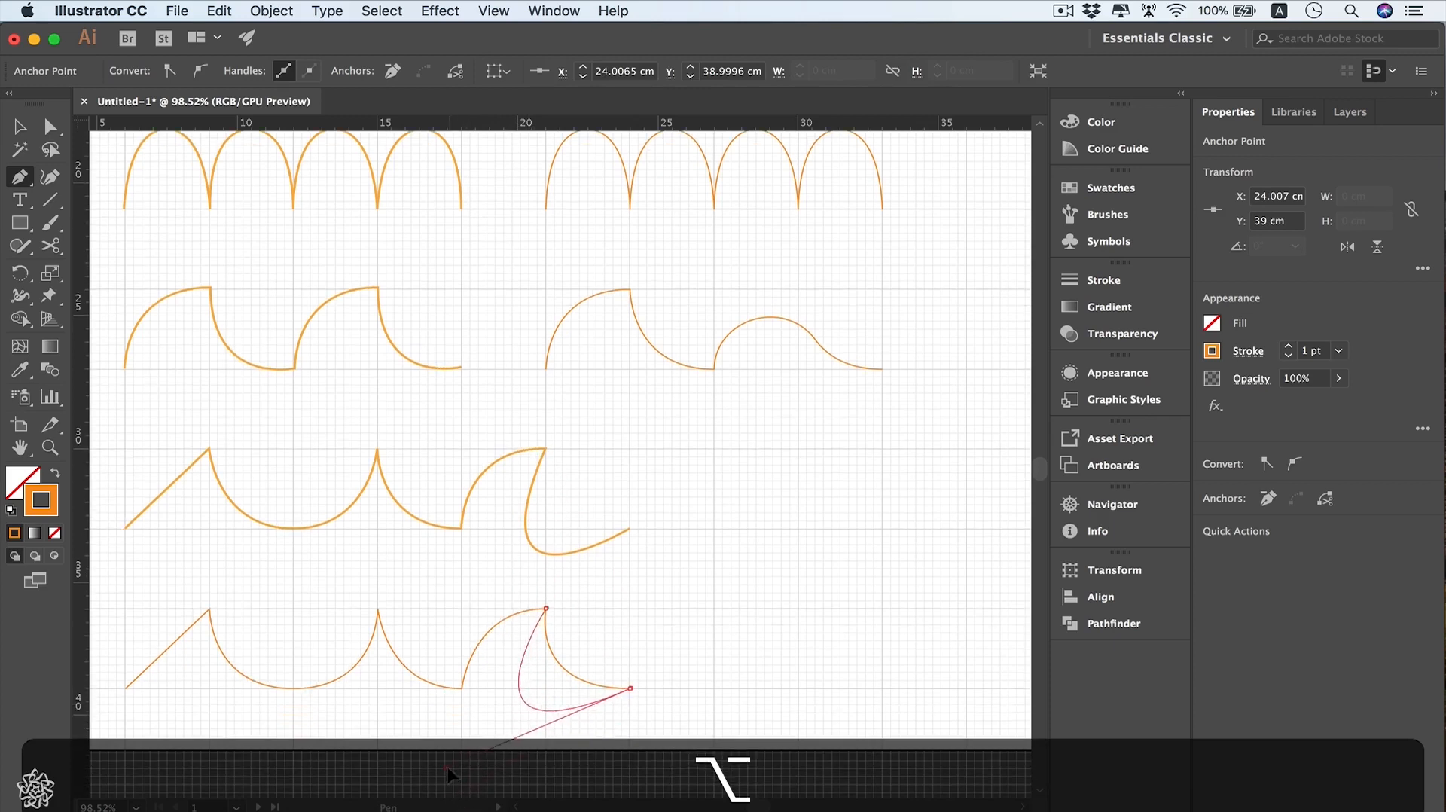
key("super")
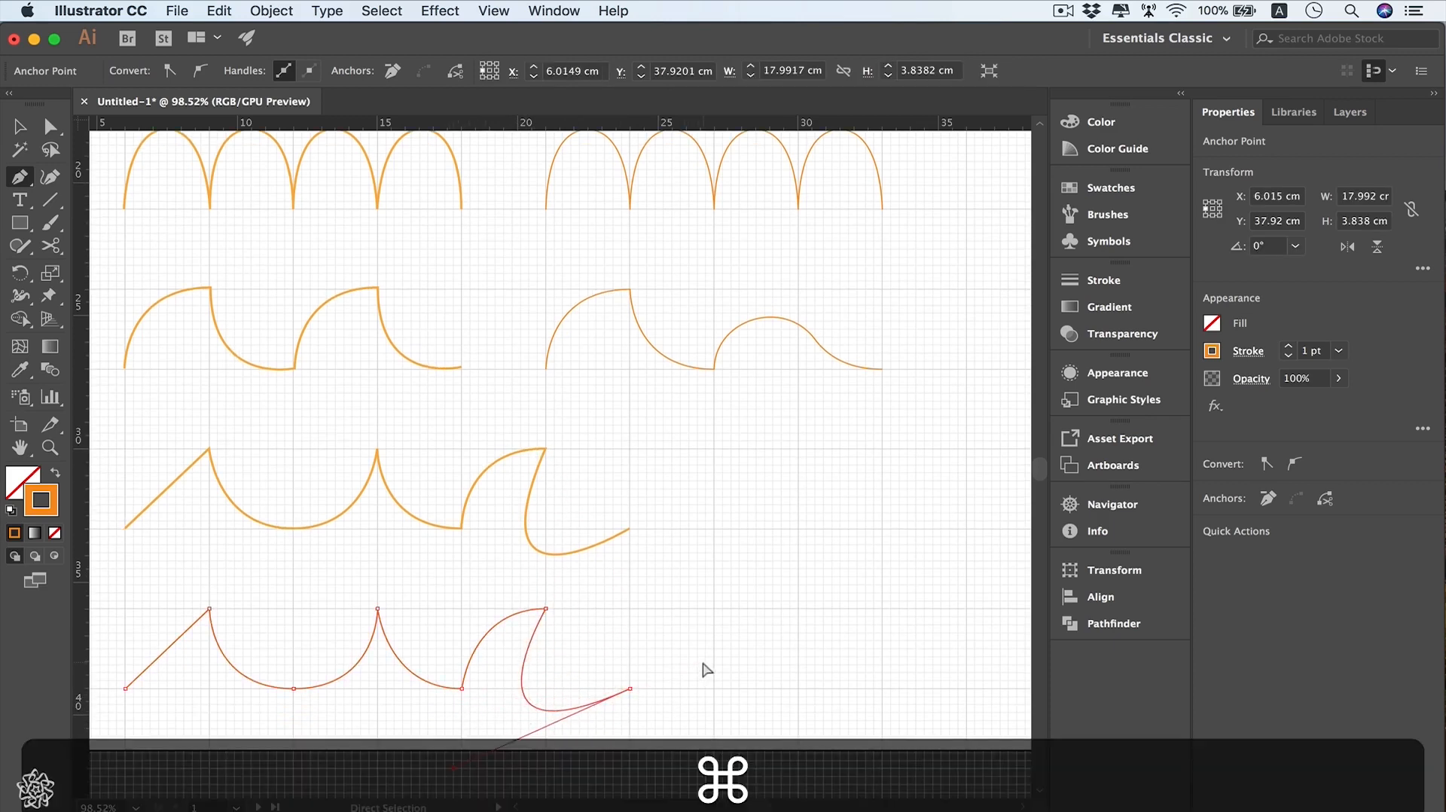
left_click(703, 667, "super")
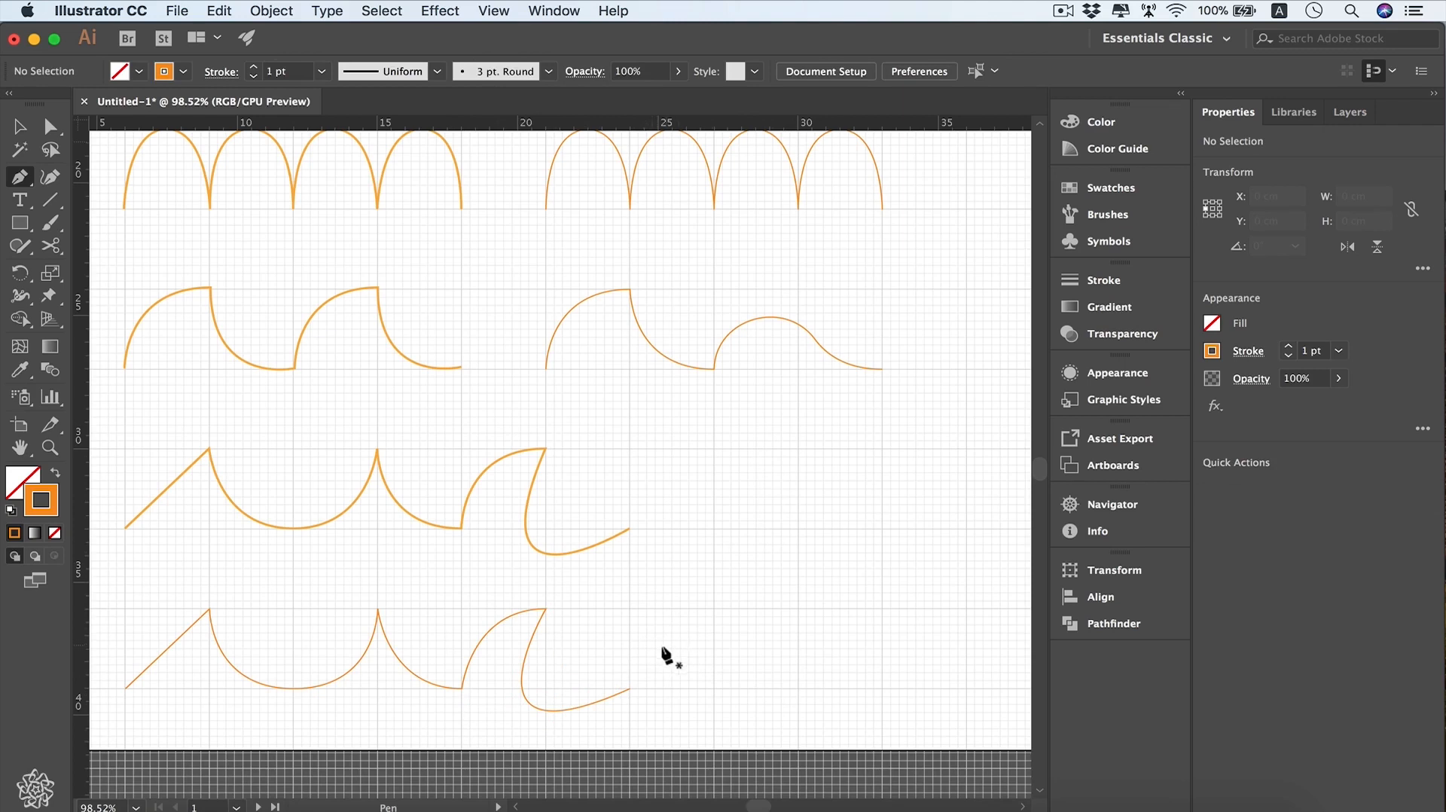
Step: Resume the path from its end point, reposition a new smooth anchor to about X 26.1 cm, Y 37.2 cm while drawing, and finish with an upward curve
left_click(631, 688)
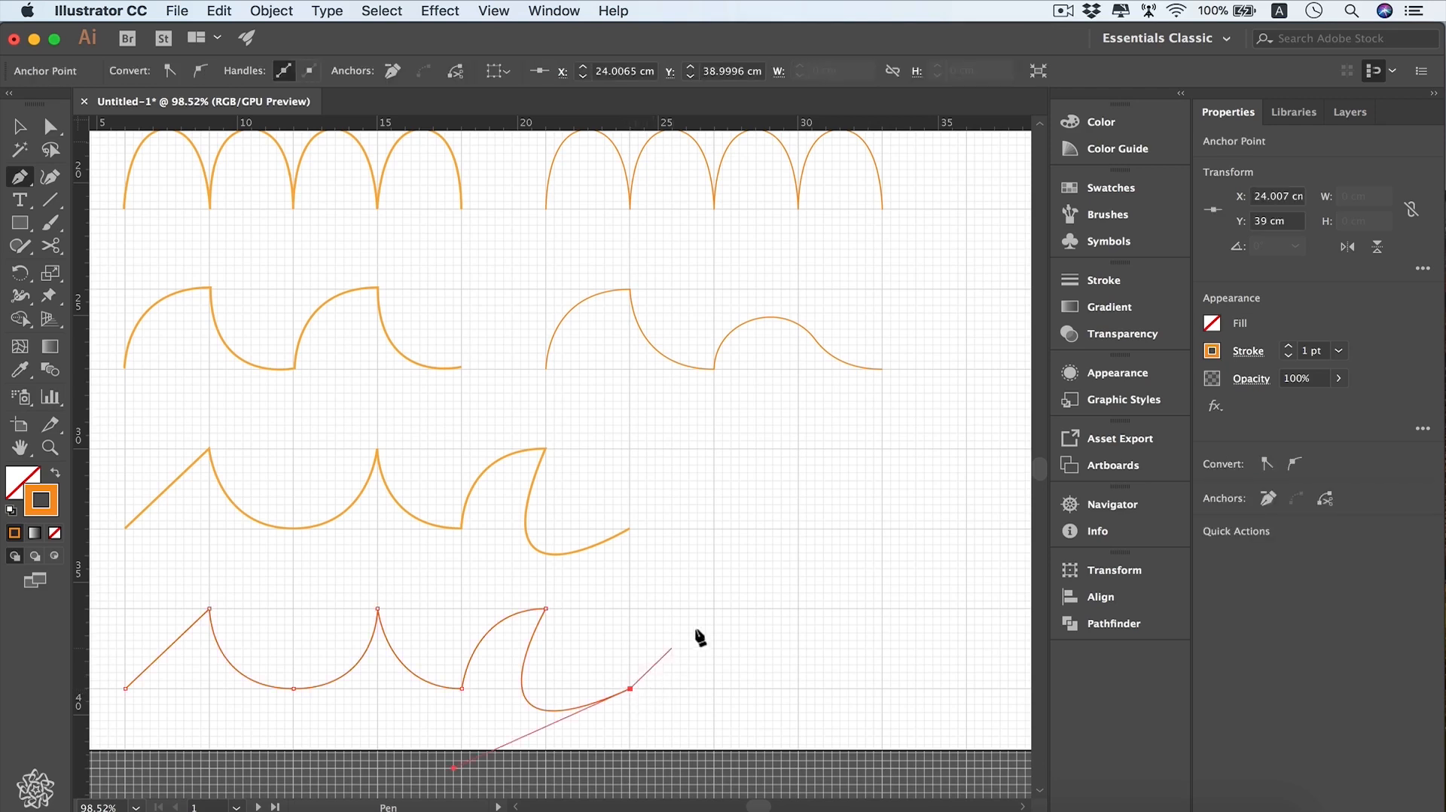
left_click_drag(714, 607, 791, 608)
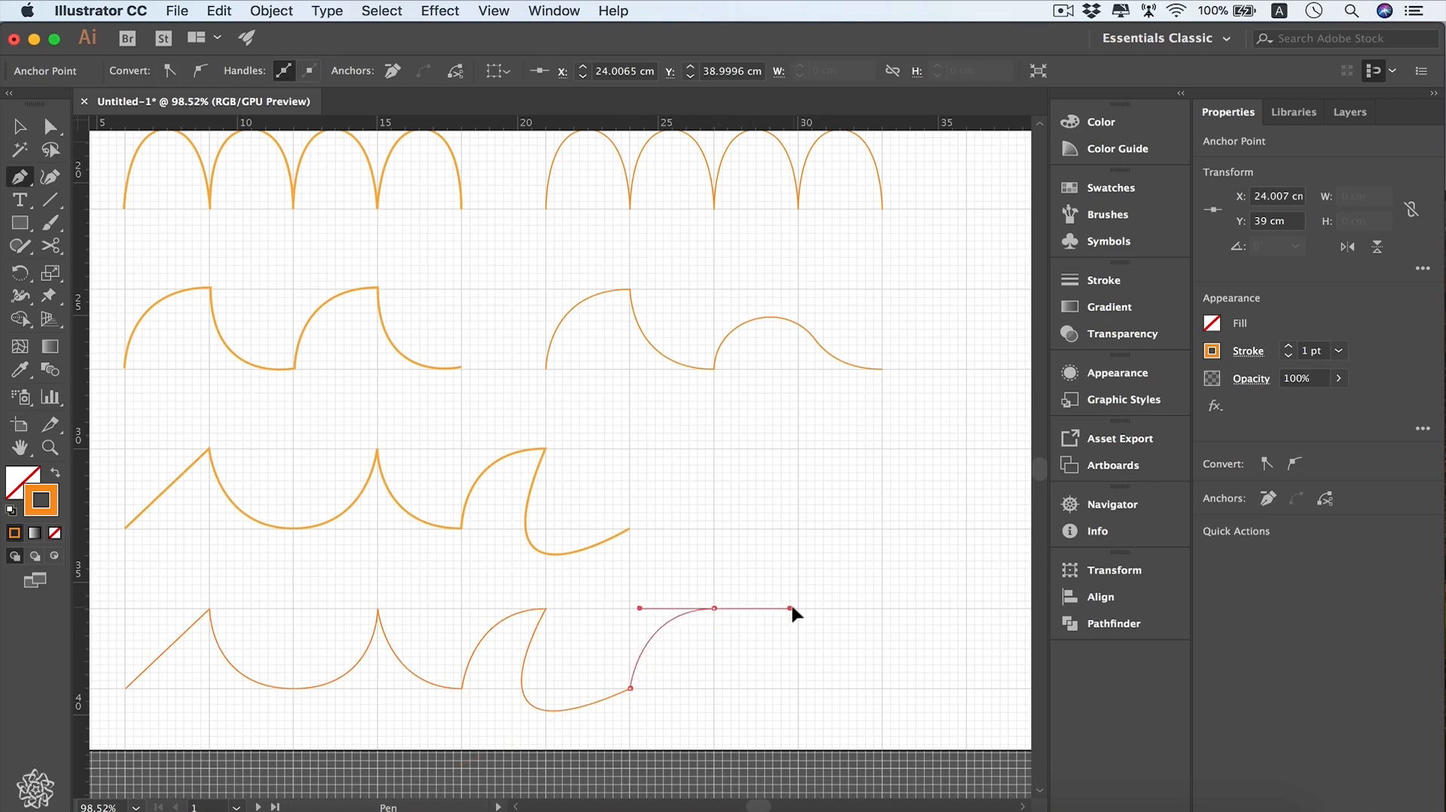
key("space")
left_click_drag(791, 608, 766, 639)
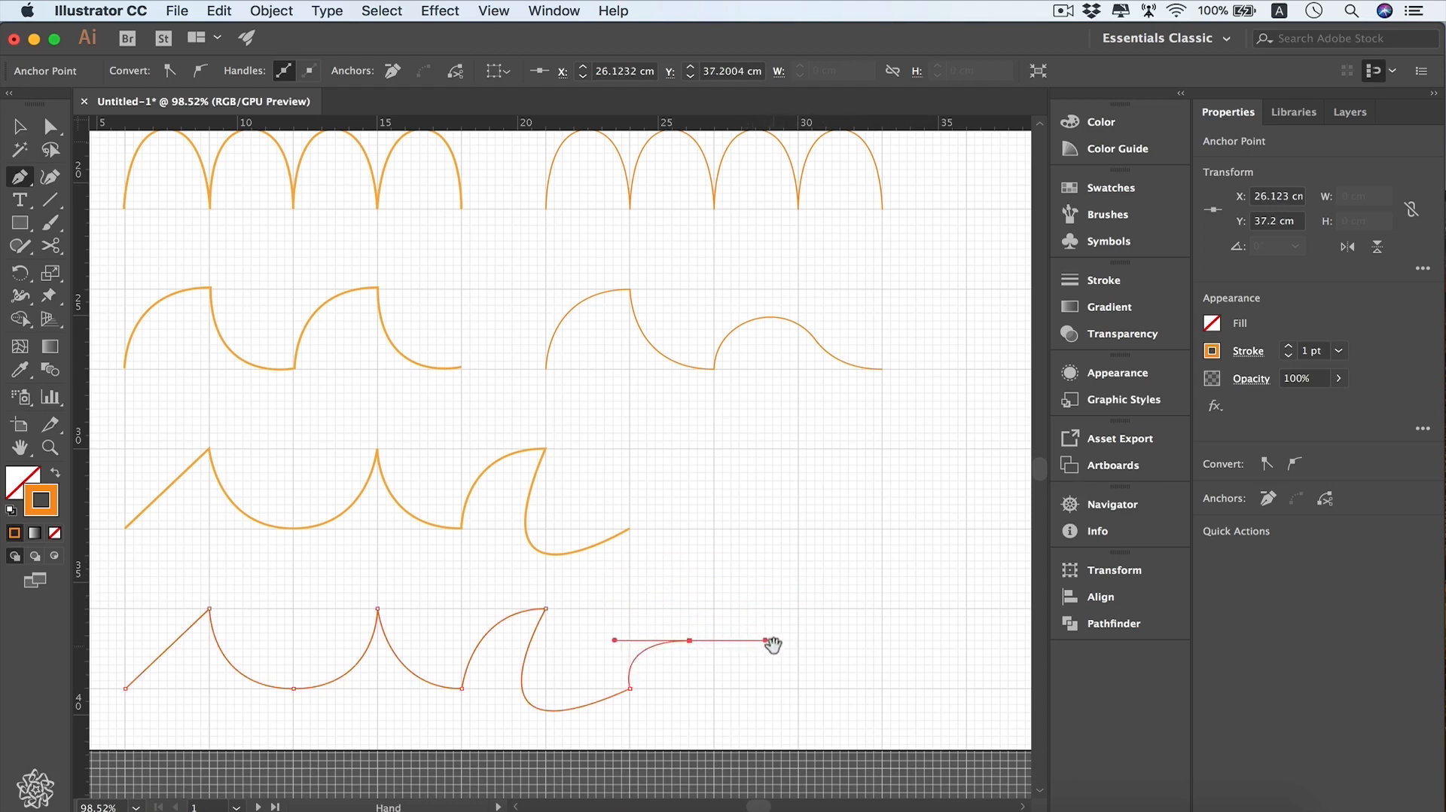
left_click(764, 577)
key("Escape")
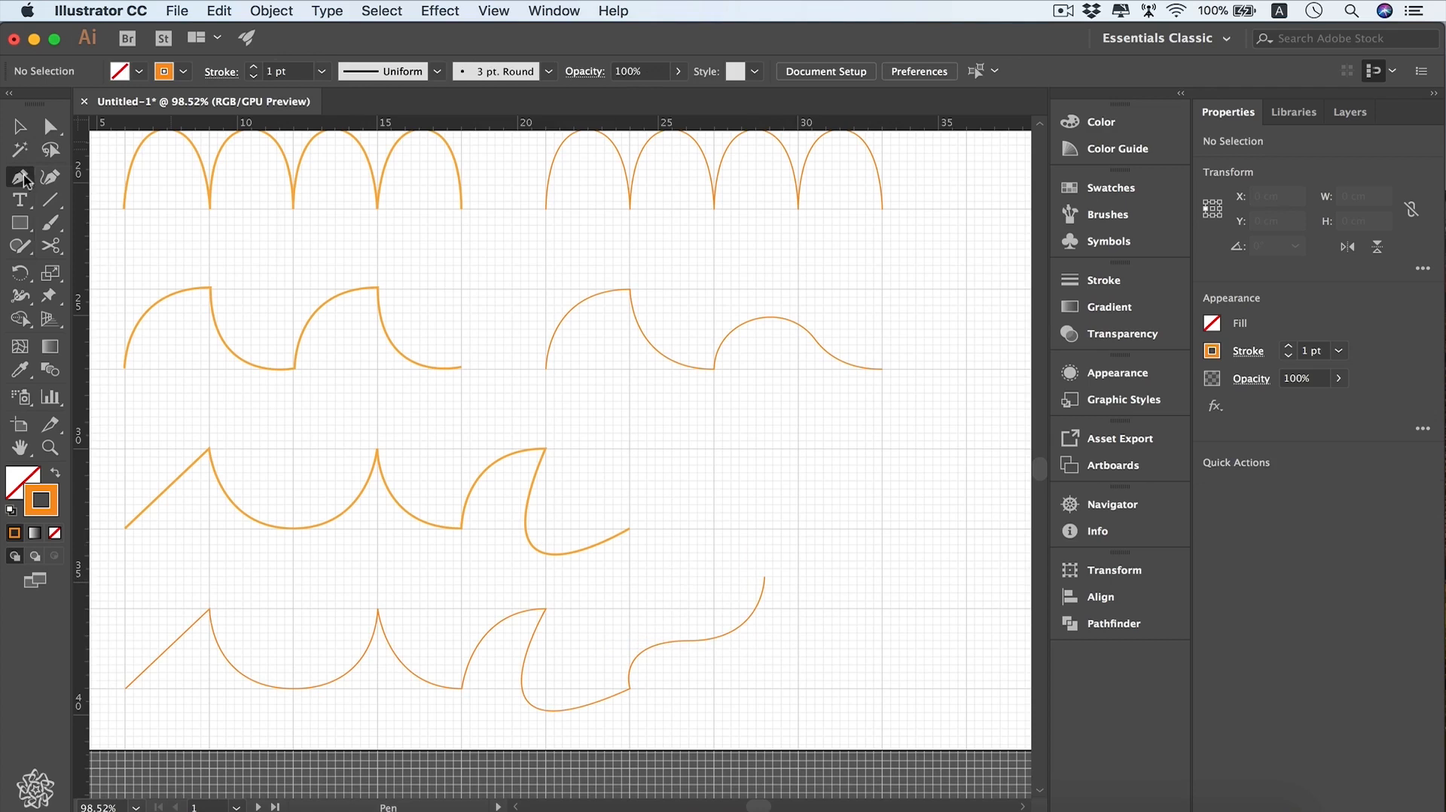
Step: Convert the anchor at about X 26.1 cm, Y 37.2 cm to a corner with the Anchor Point tool, and pull out horizontal smooth handles again
left_click(26, 178)
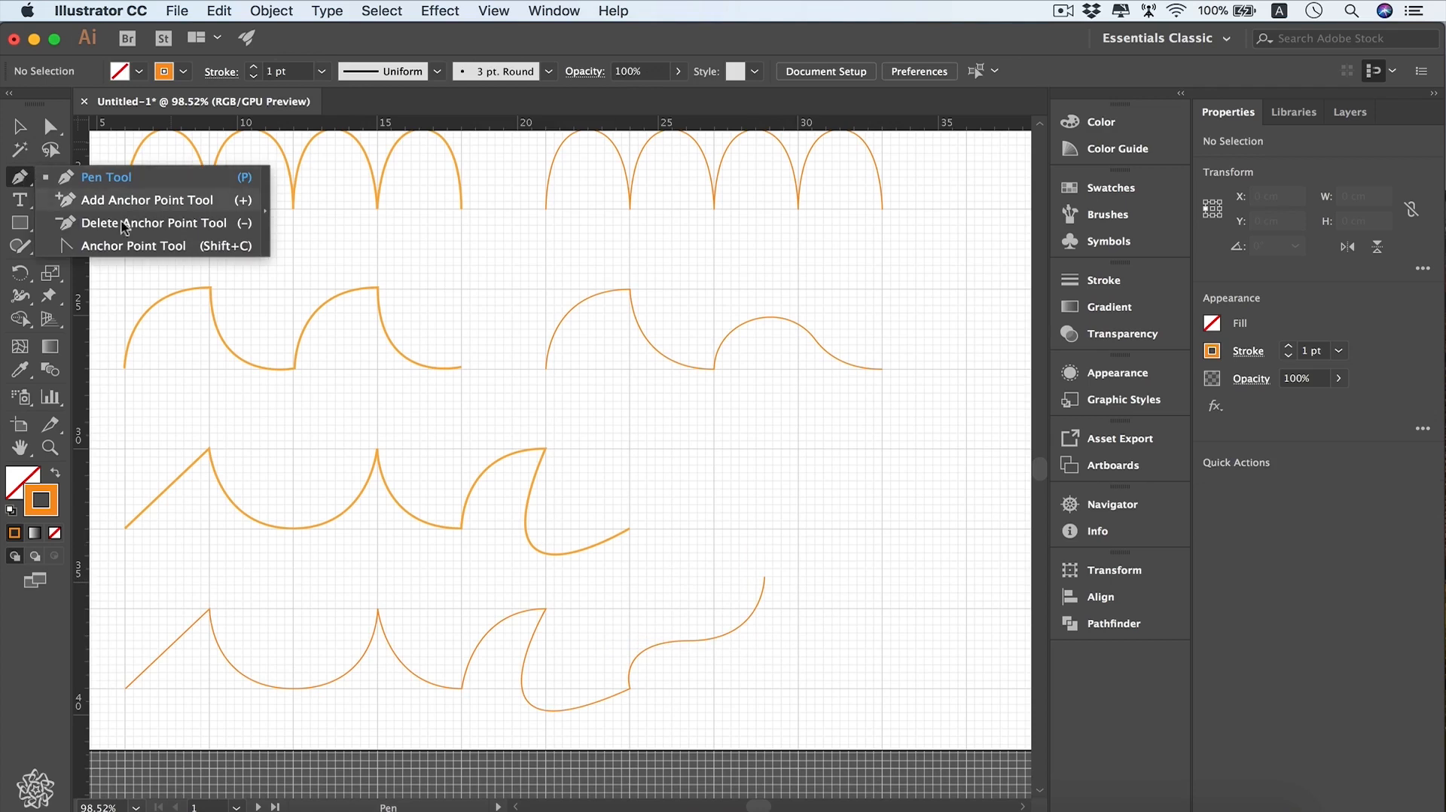
left_click(181, 246)
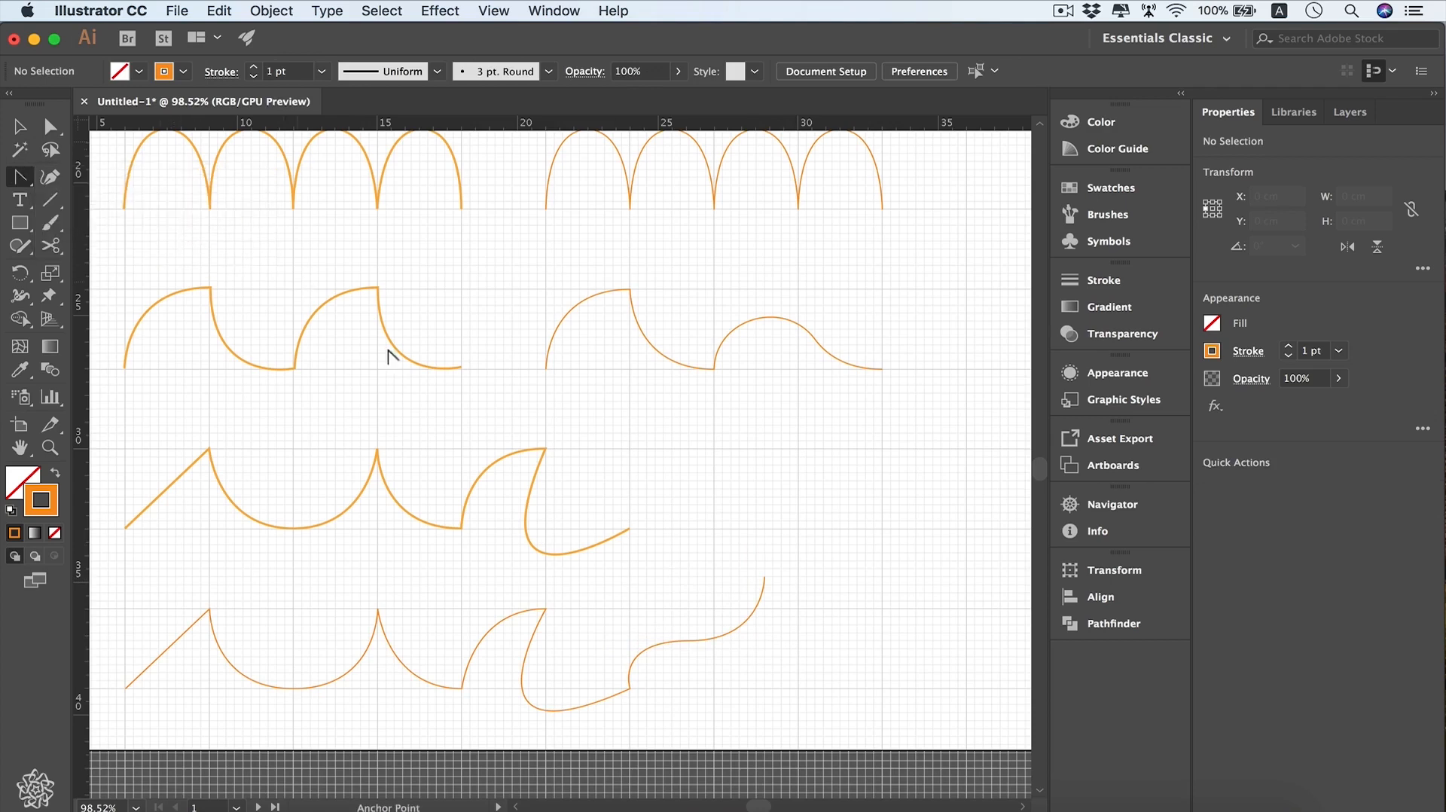
left_click(697, 637)
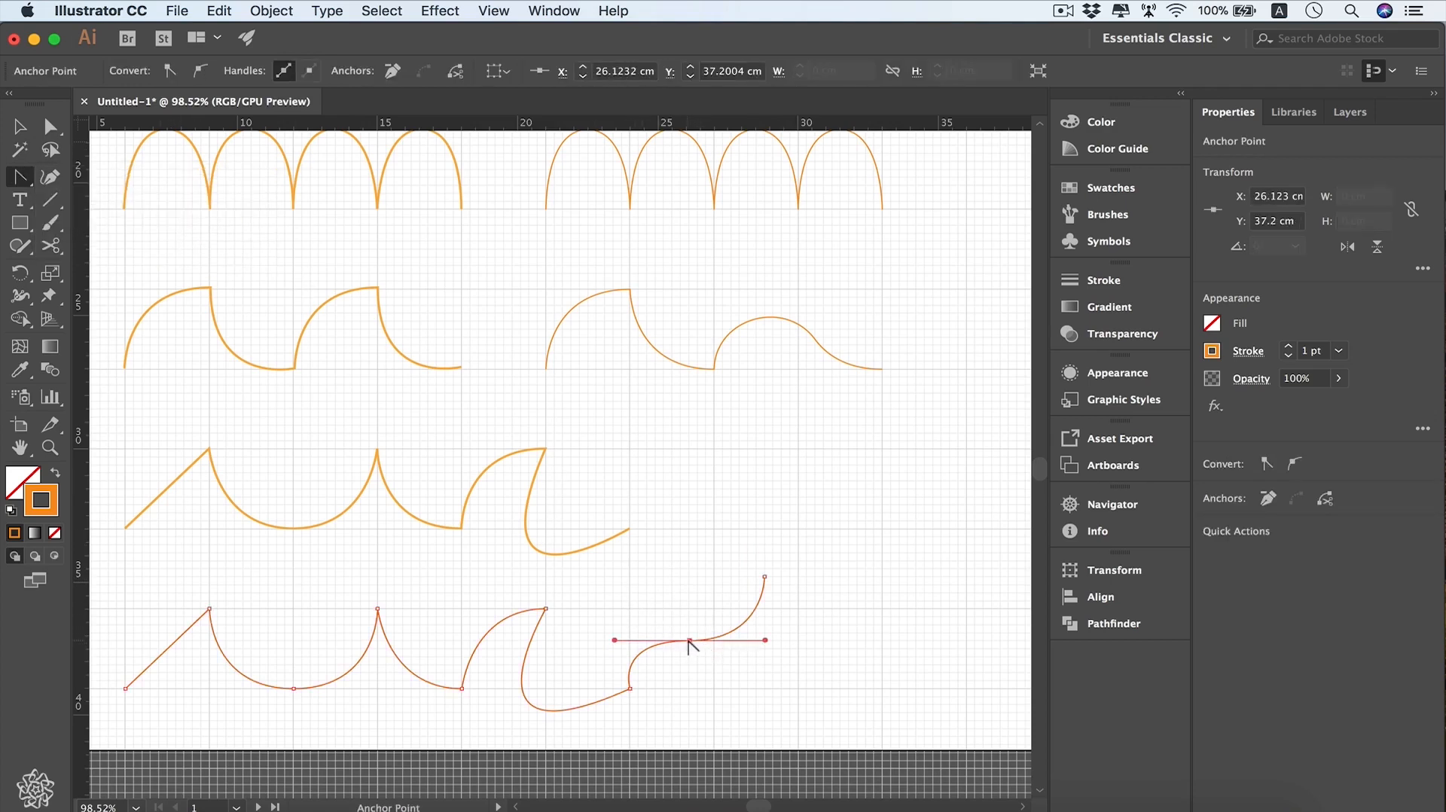
left_click(689, 640)
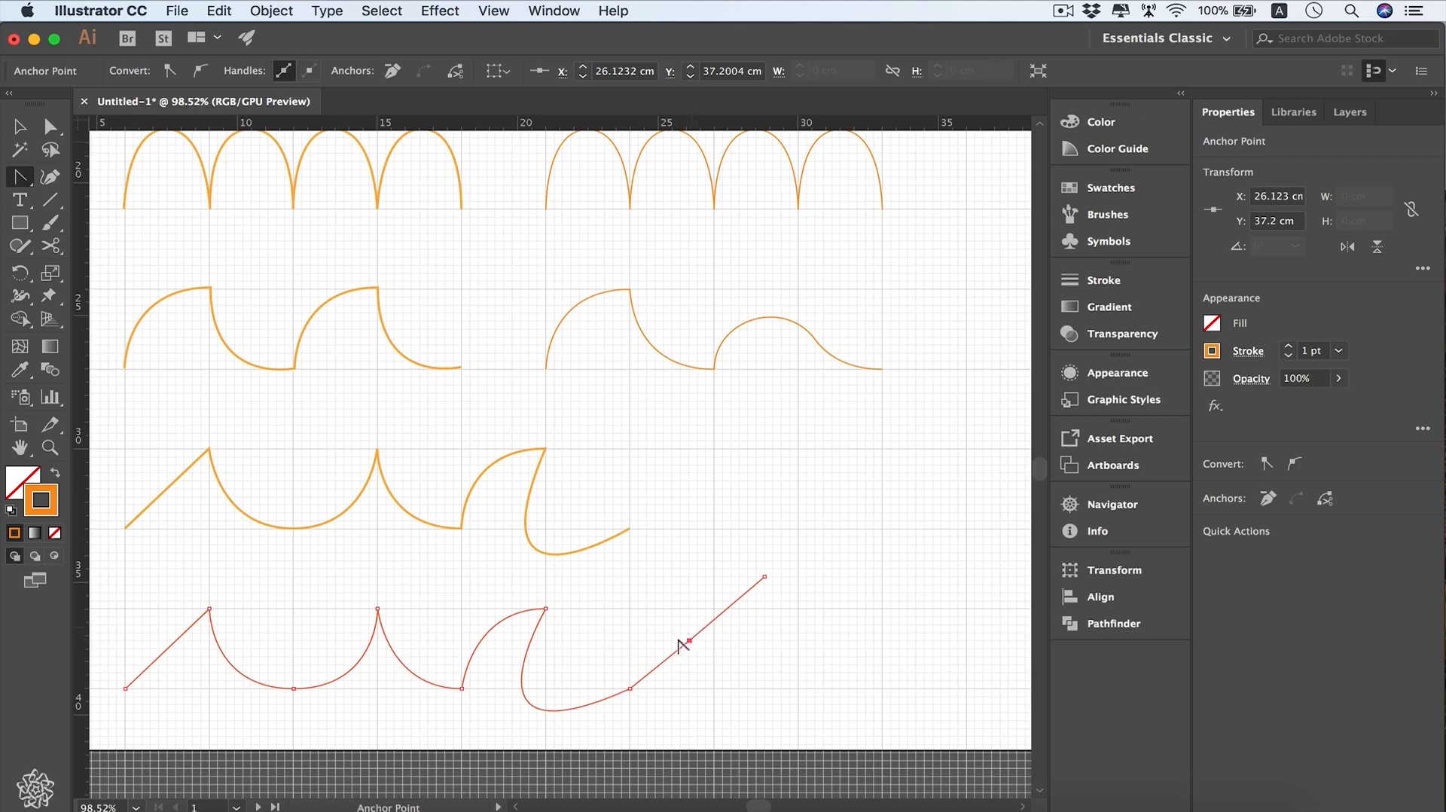
left_click_drag(689, 641, 756, 640)
key("shift")
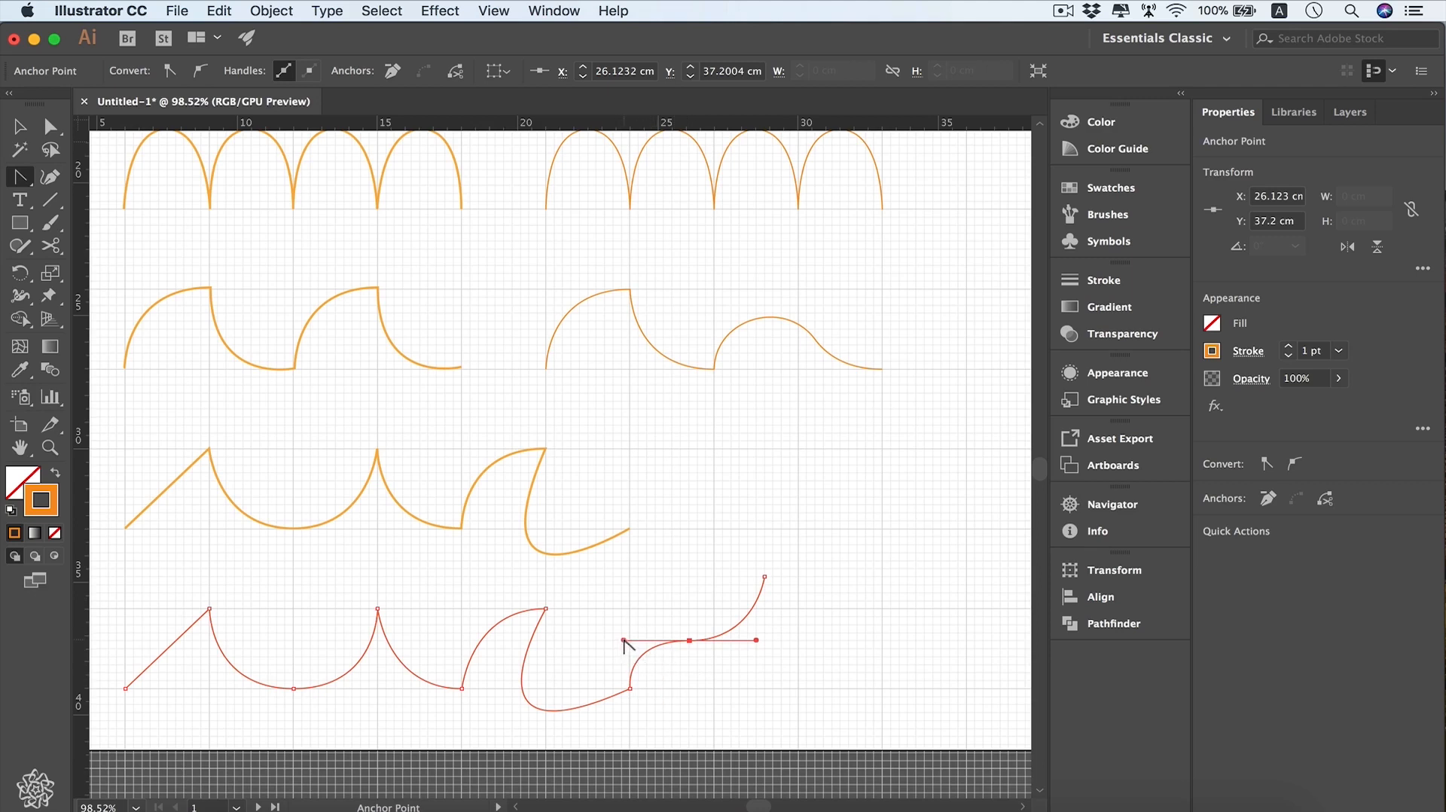
Step: Try retracting the anchor's incoming handle, undo that, and lengthen its outgoing handle horizontally
left_click_drag(623, 641, 687, 641)
key("super+z")
left_click_drag(784, 644, 792, 640)
key("super")
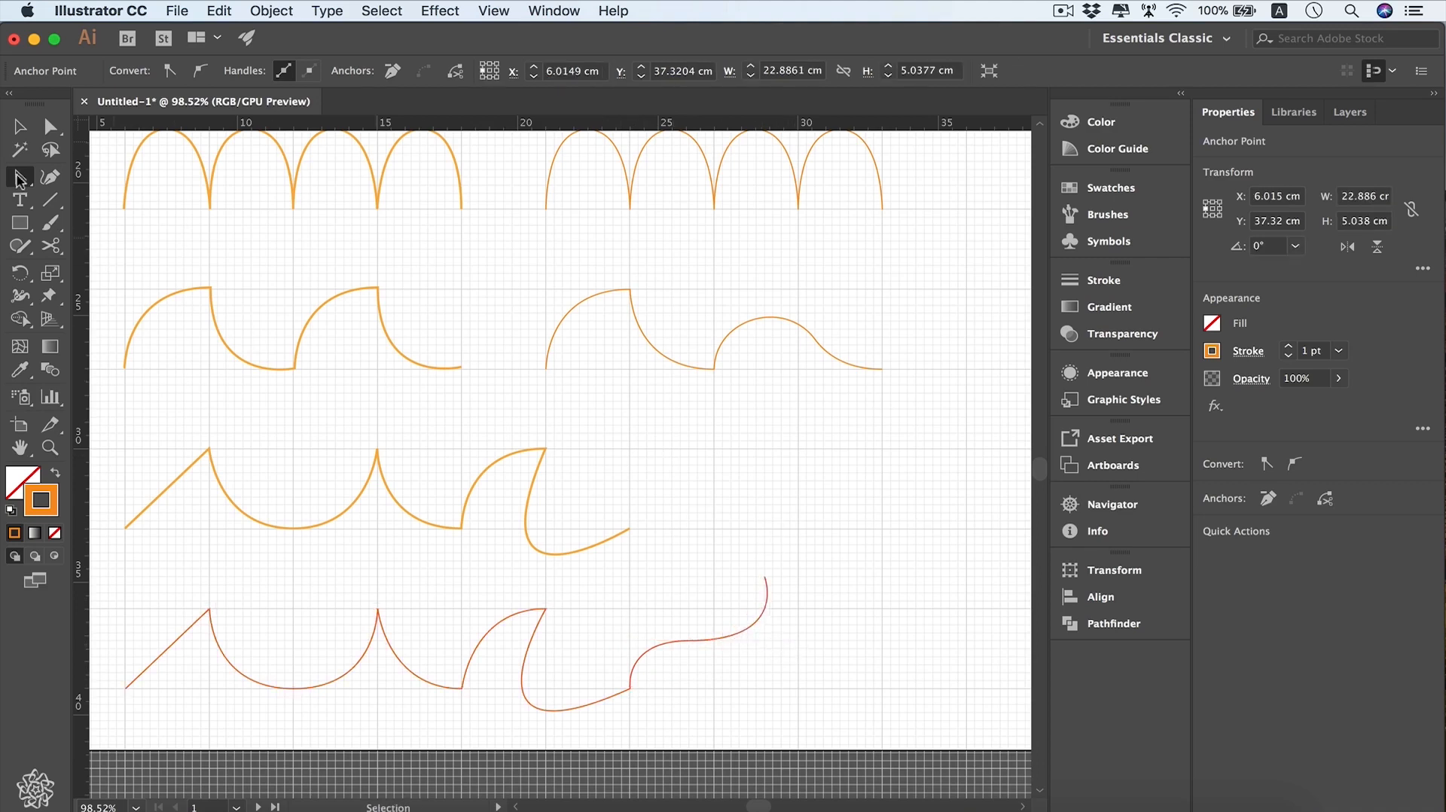
Step: Add an anchor point on each of the path's last two curves, one near its end and one at about X 24.6 cm, Y 37.6 cm
left_click(17, 179)
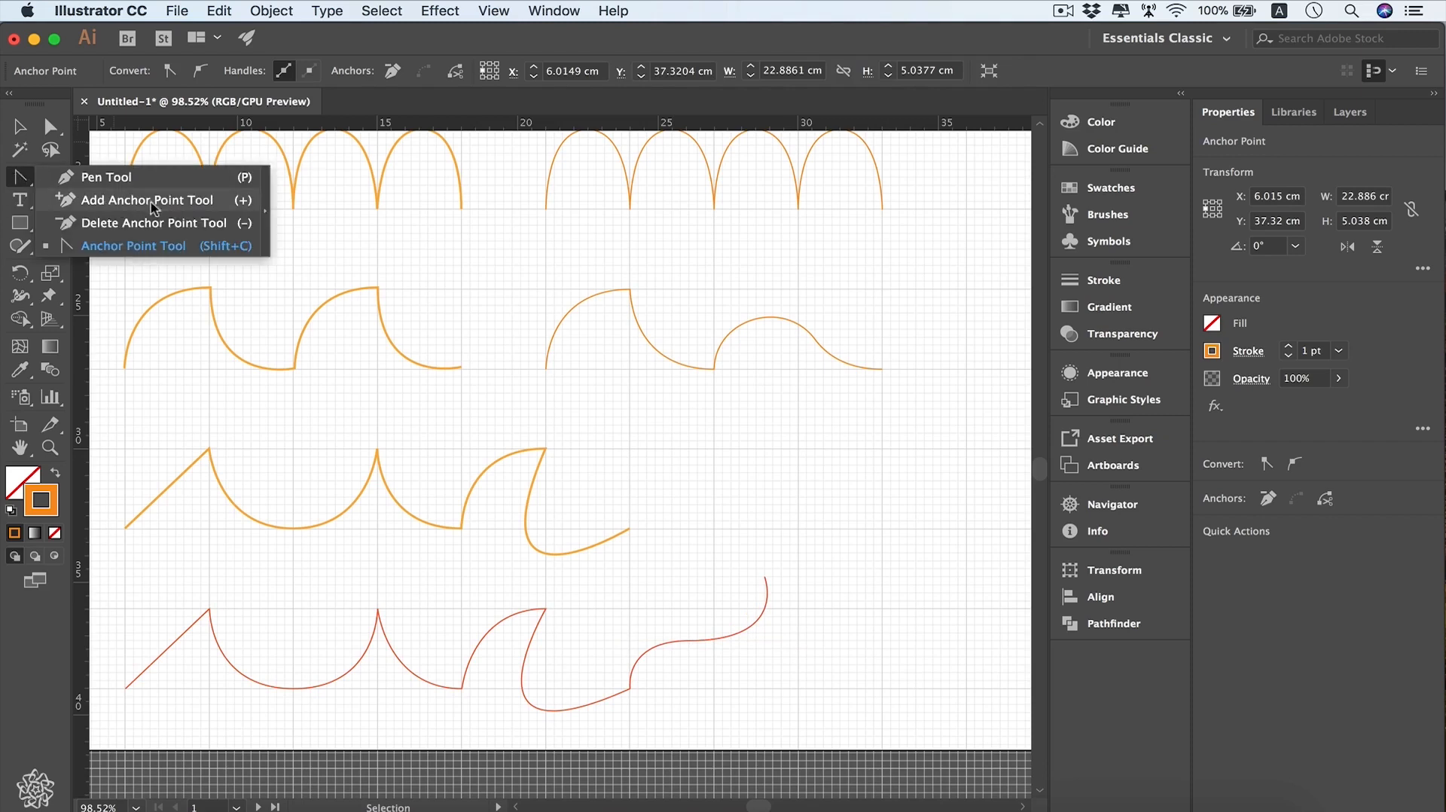
left_click(214, 204)
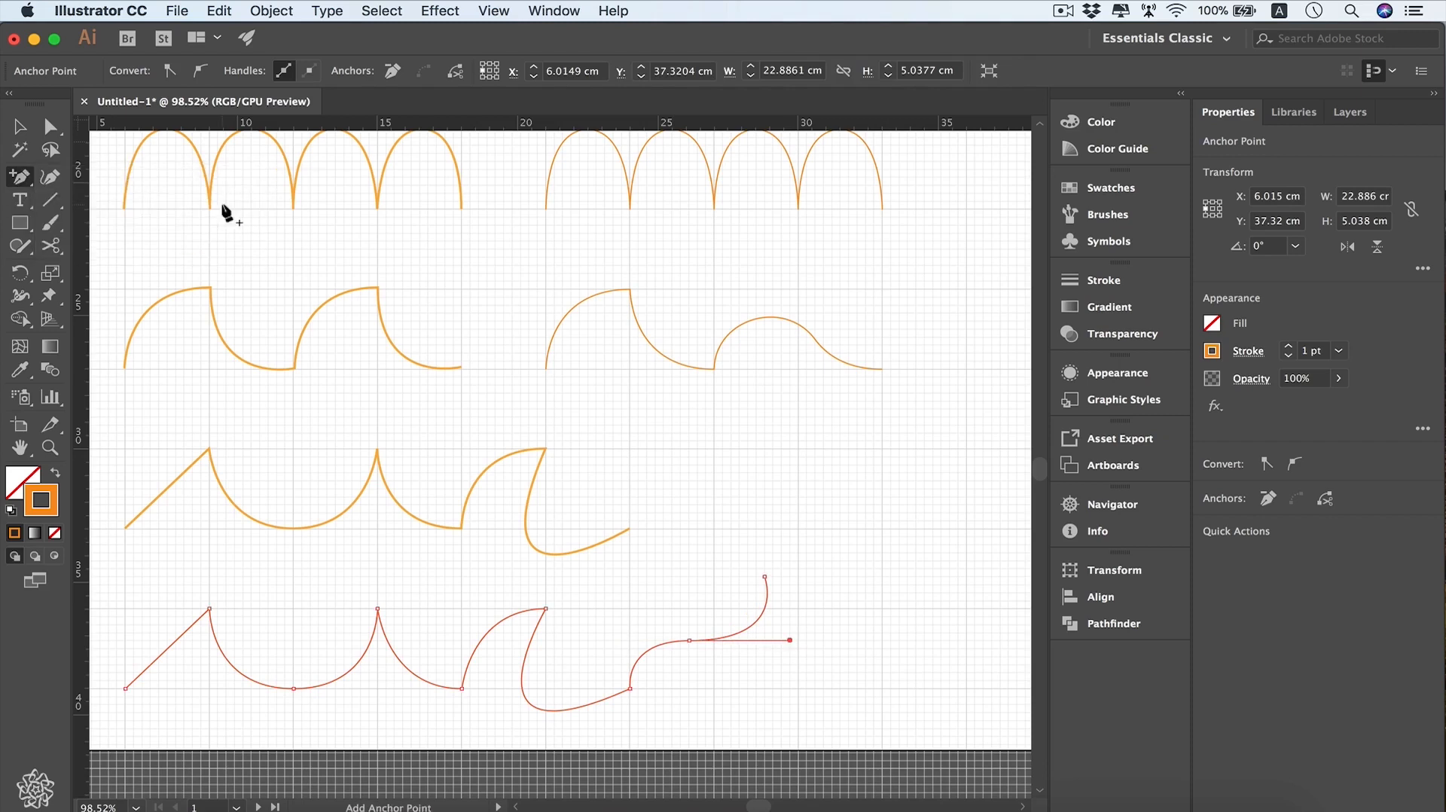
left_click(760, 617)
left_click(647, 651)
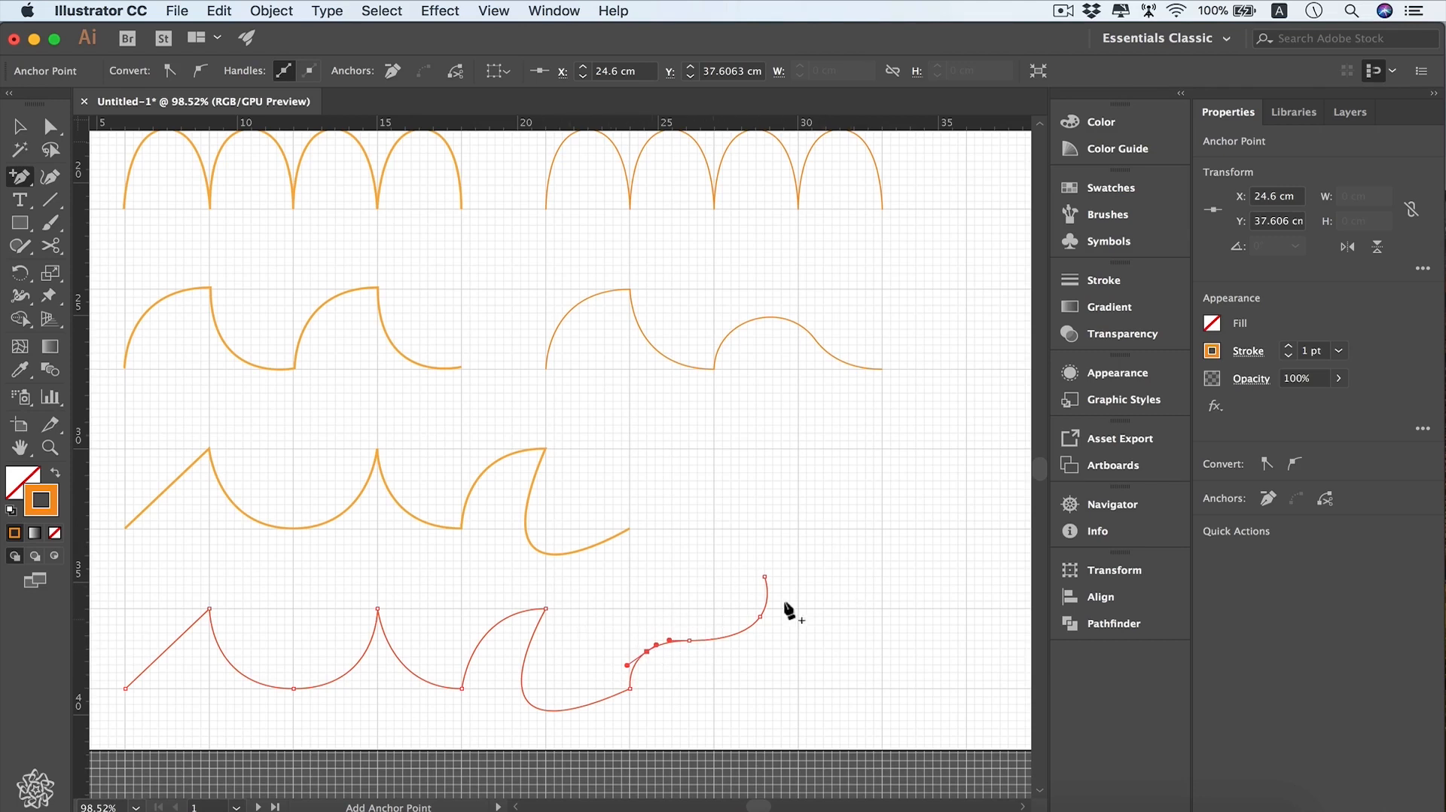
Step: Remove the added anchor at X 24.6 cm, Y 37.6 cm with the Delete Anchor Point tool
left_click_drag(21, 176, 218, 219)
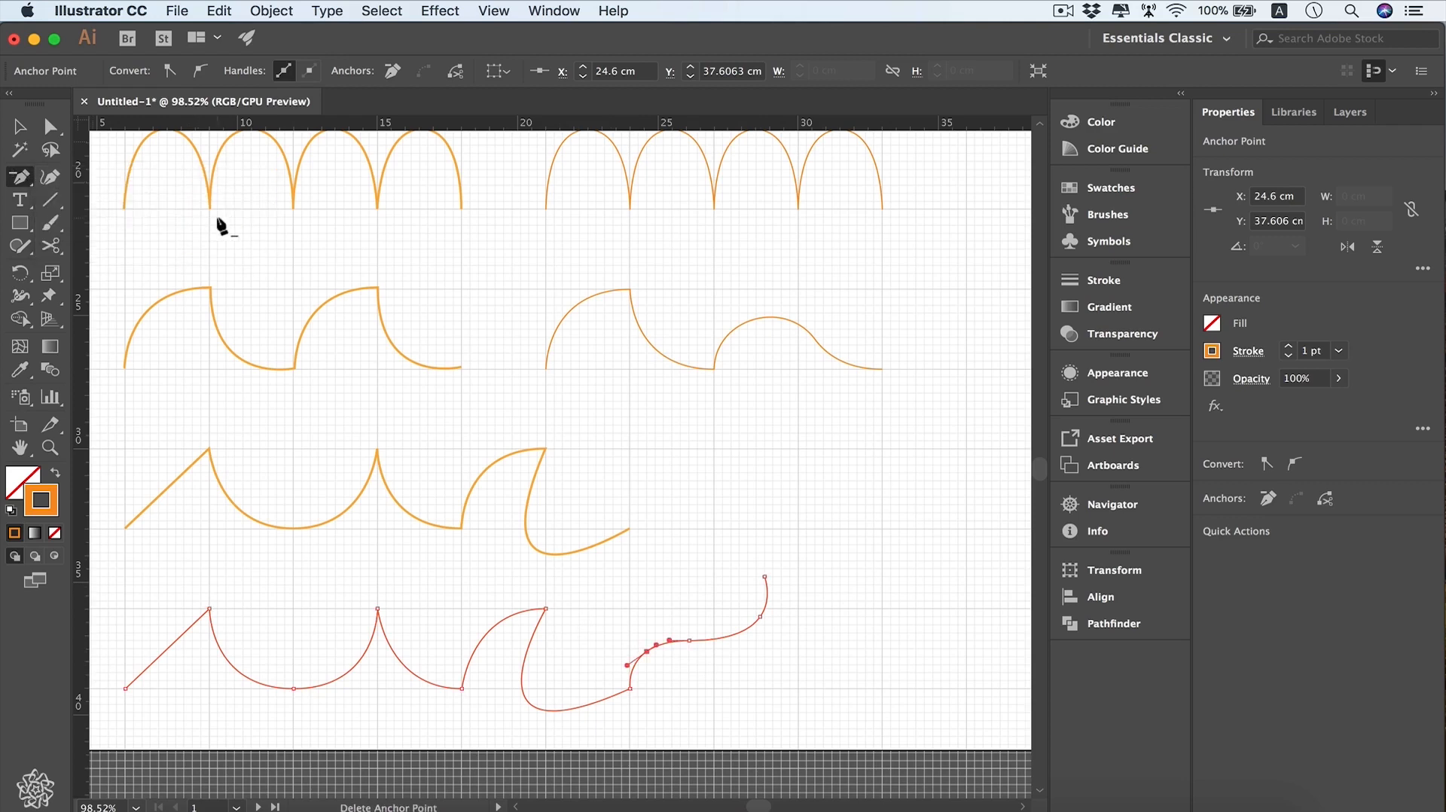
left_click(647, 650)
key("super")
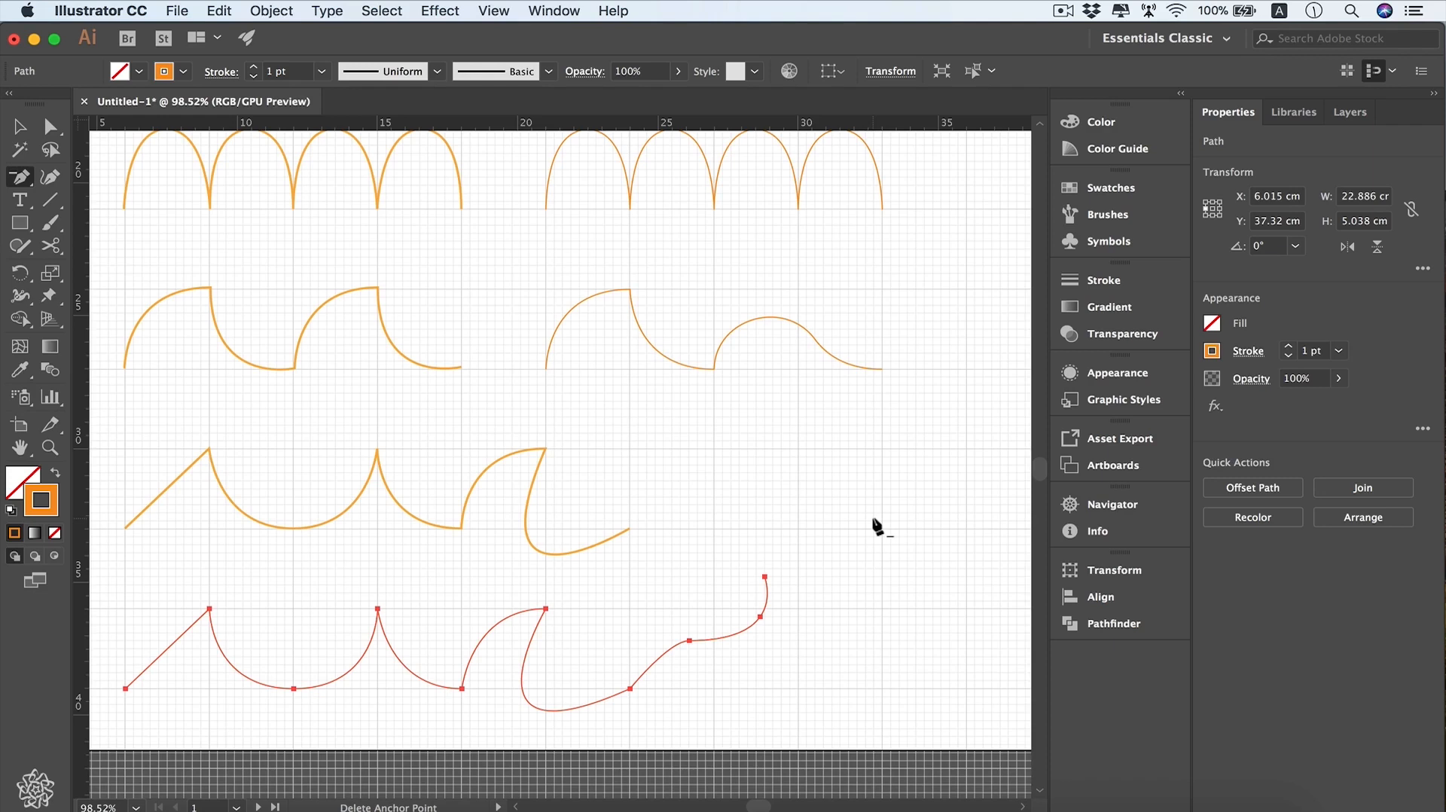
Step: Hide the document grid with the dashed practice artboard and the drawn samples both in view
scroll(877, 527, "up", 3)
scroll(877, 527, "left", 5)
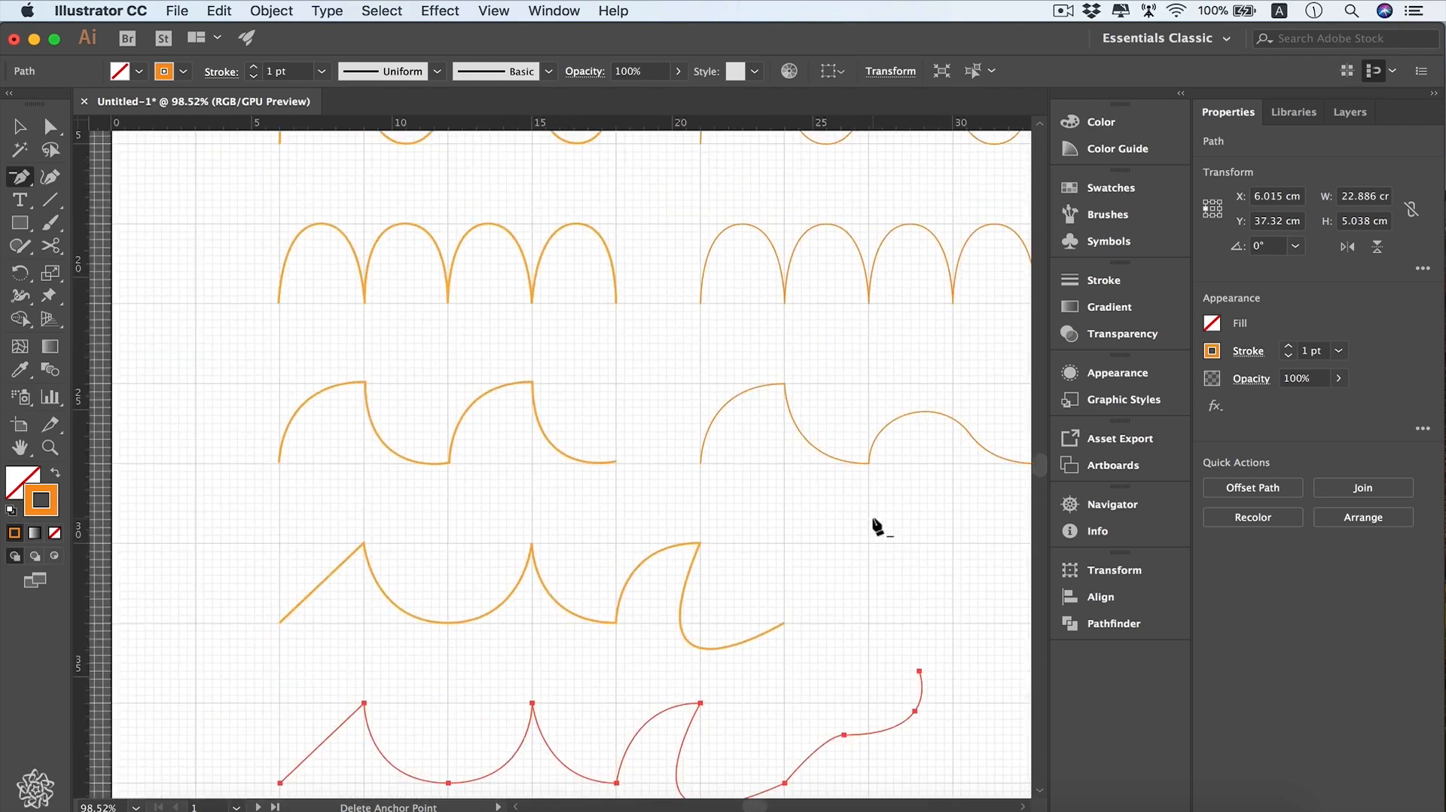
key("super+alt+0")
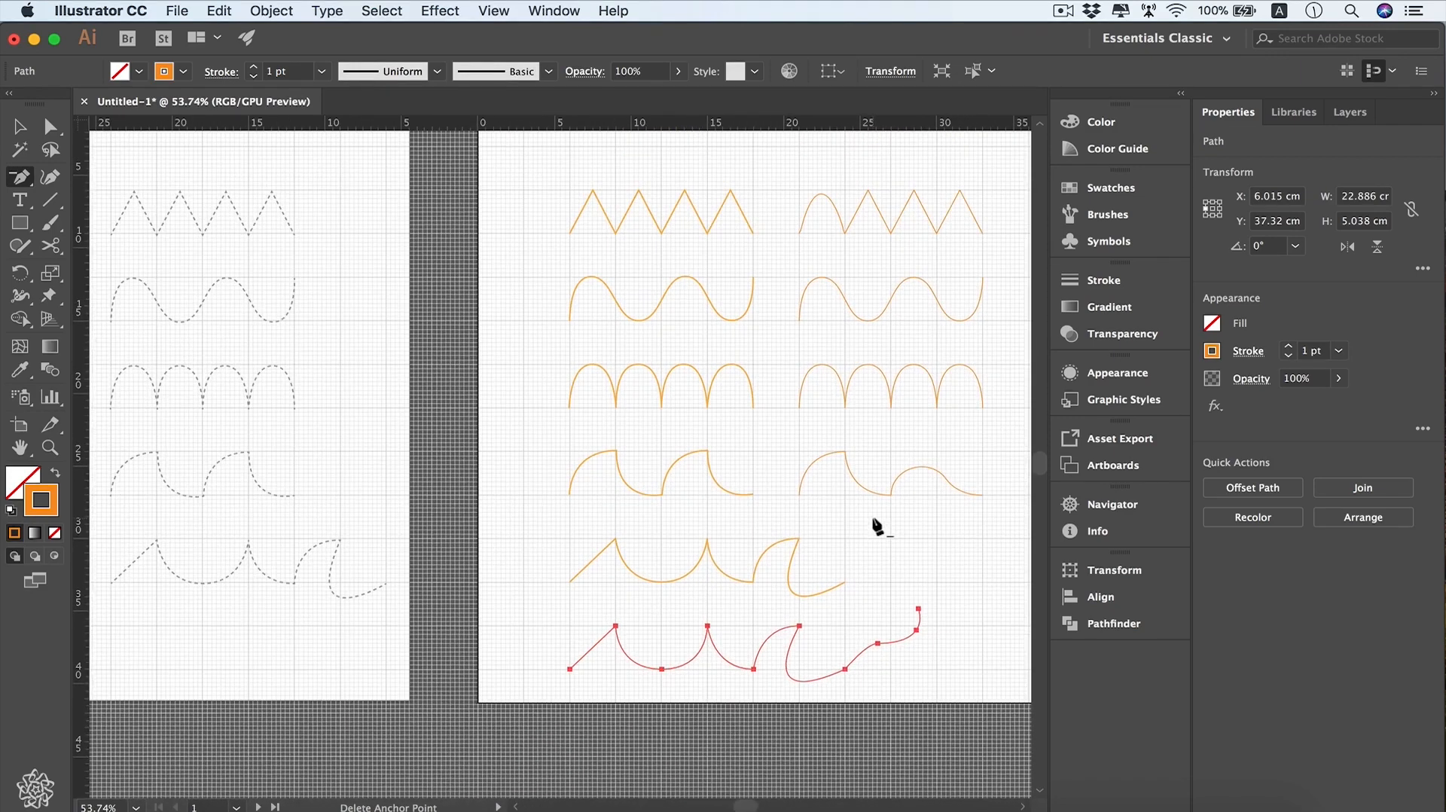
key("super+apostrophe")
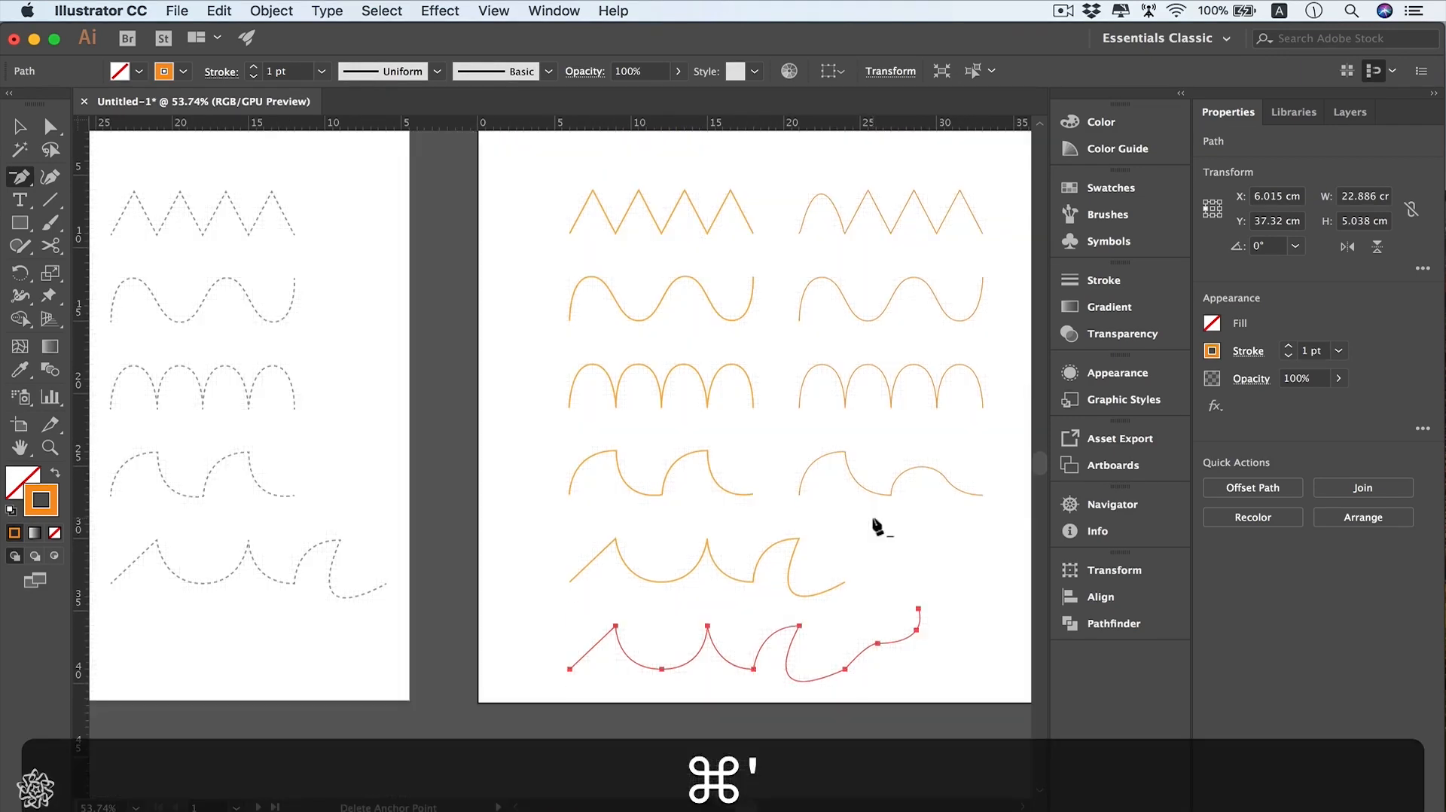
scroll(877, 527, "up", 3)
scroll(877, 527, "left", 3)
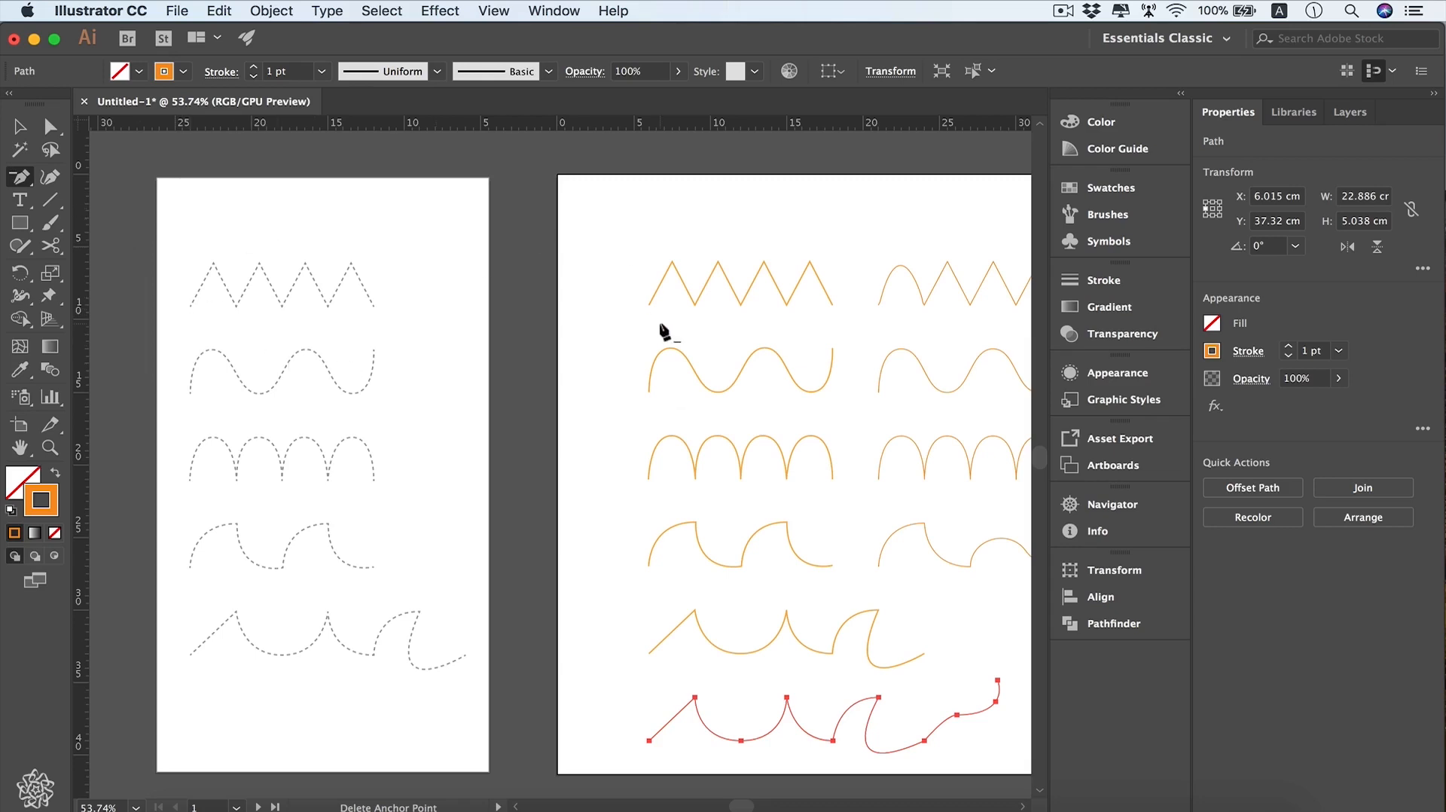
Step: Unlock the Pen Practice layer and select the whole dashed wave path with Direct Selection so its anchors and handles show
key("p")
left_click(1350, 112)
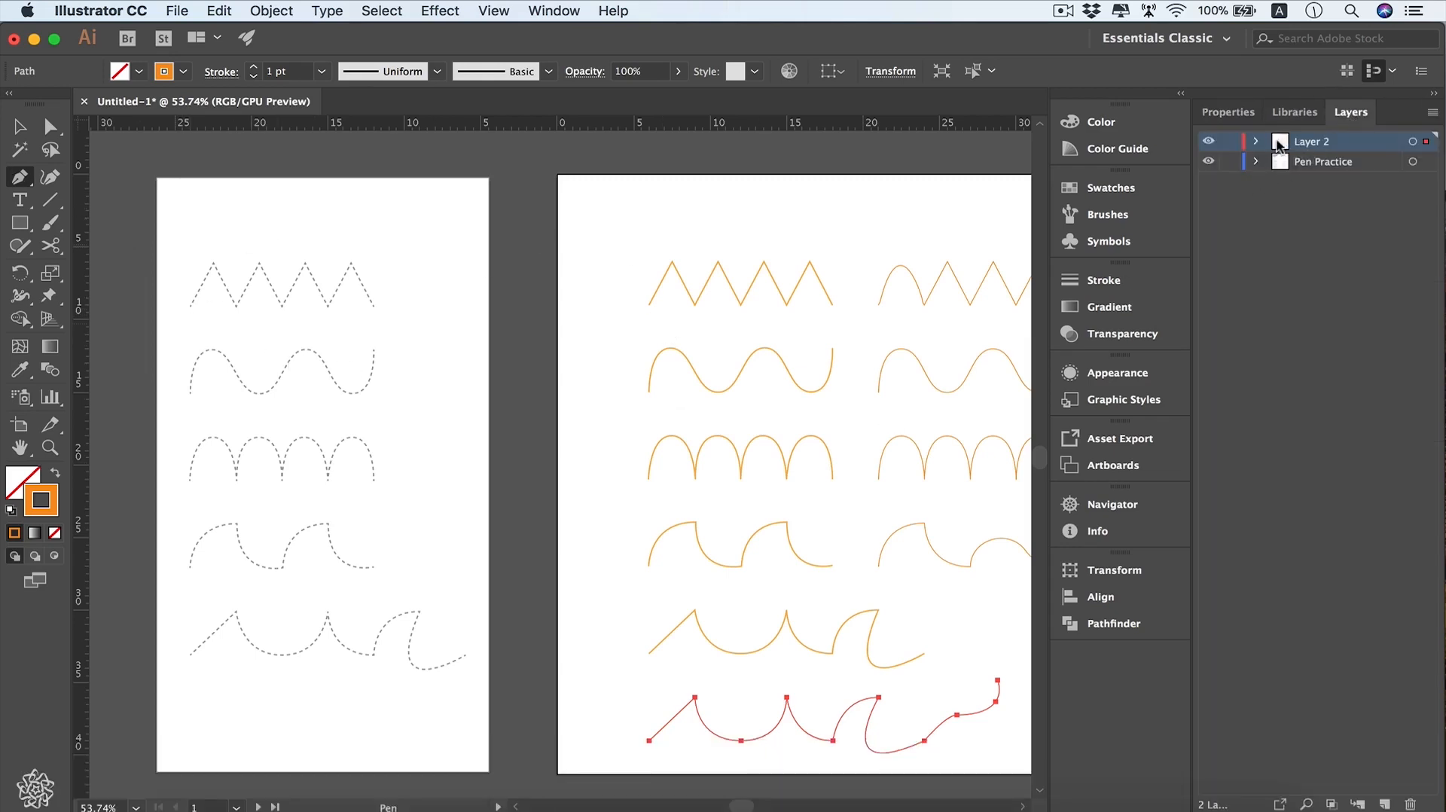
left_click(1229, 164)
key("a")
left_click(167, 322)
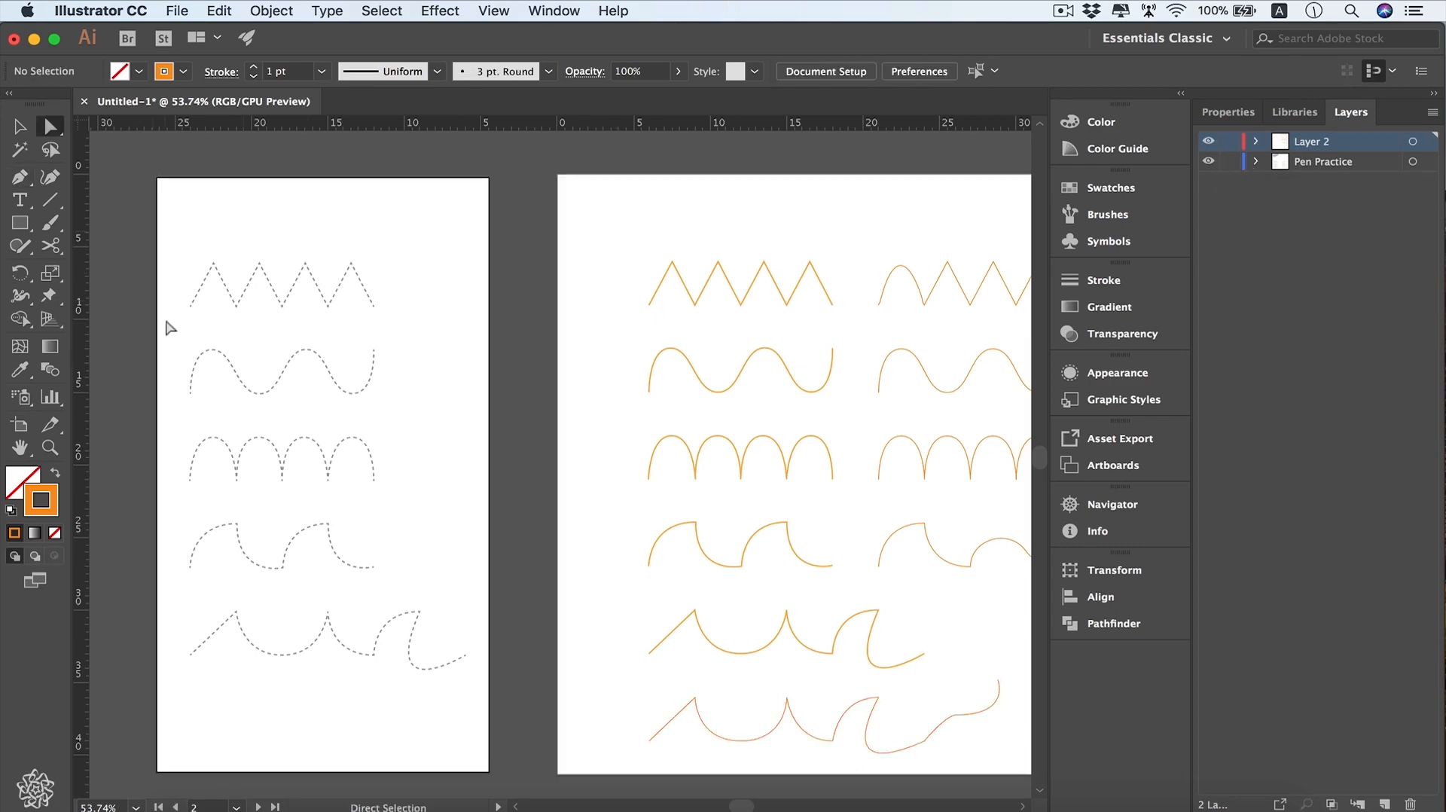
left_click_drag(157, 318, 393, 420)
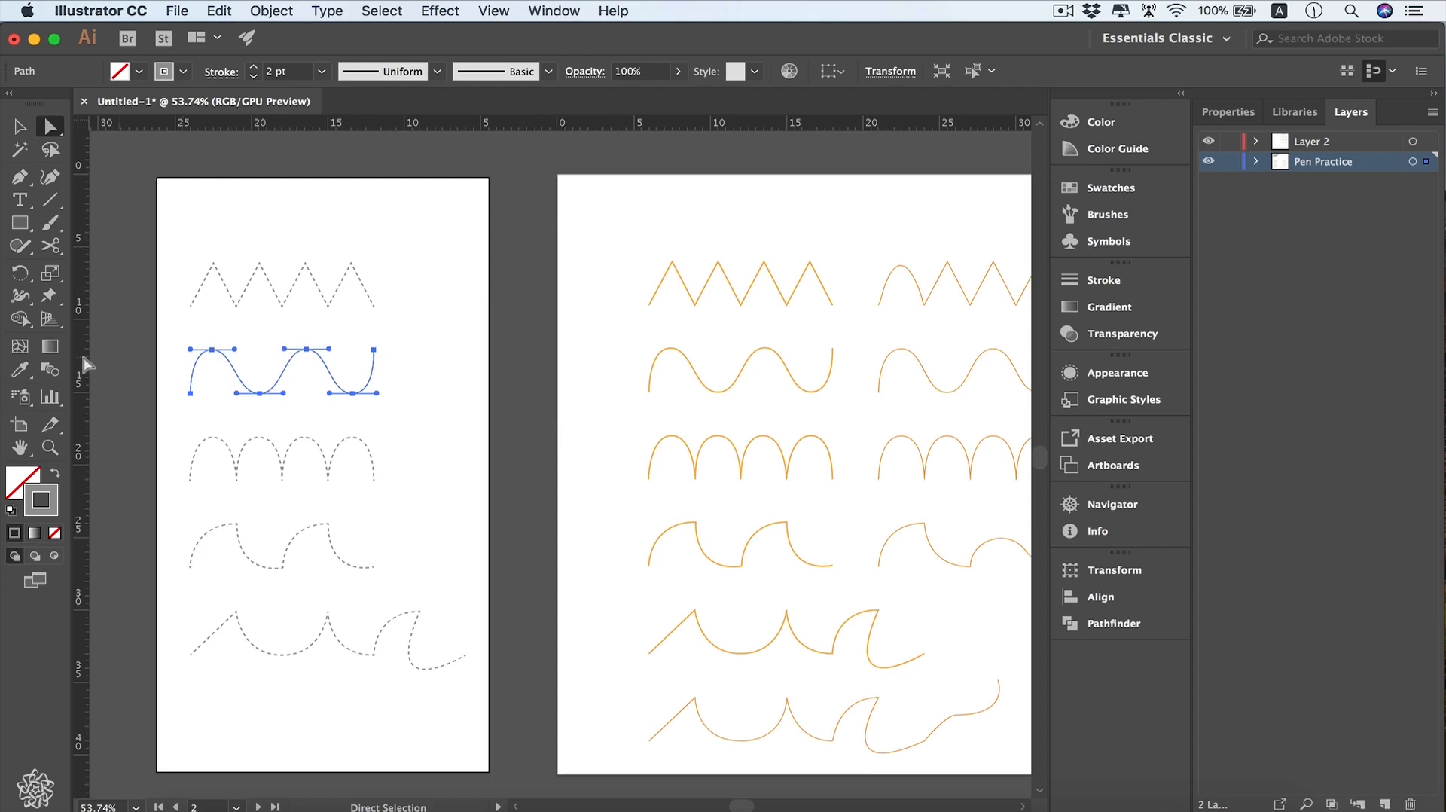
Step: Compare the selected dashed wave with the grid by briefly showing it, and return to the shortcut notes above
key("super")
key("super+apostrophe")
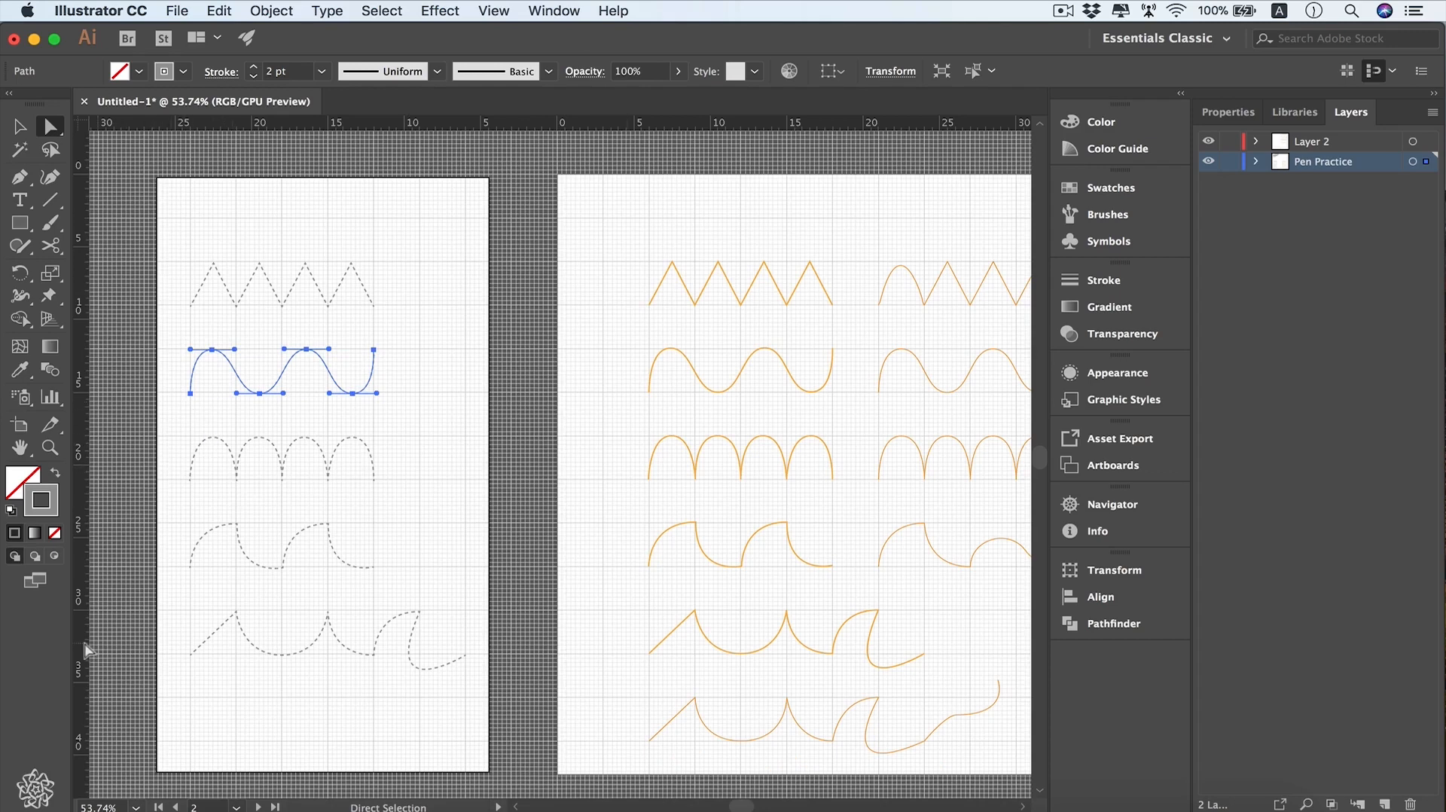
key("super+apostrophe")
scroll(143, 557, "up", 10)
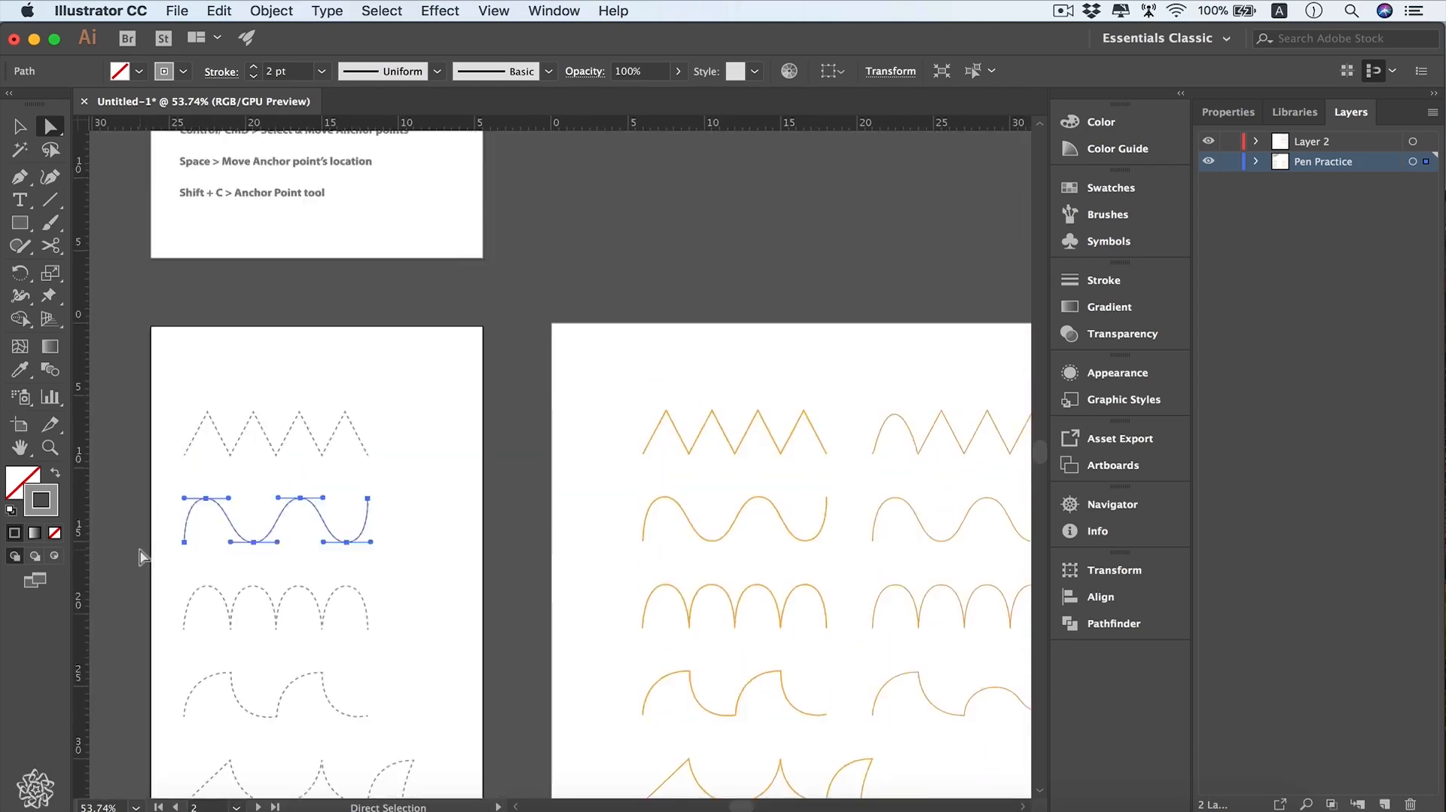